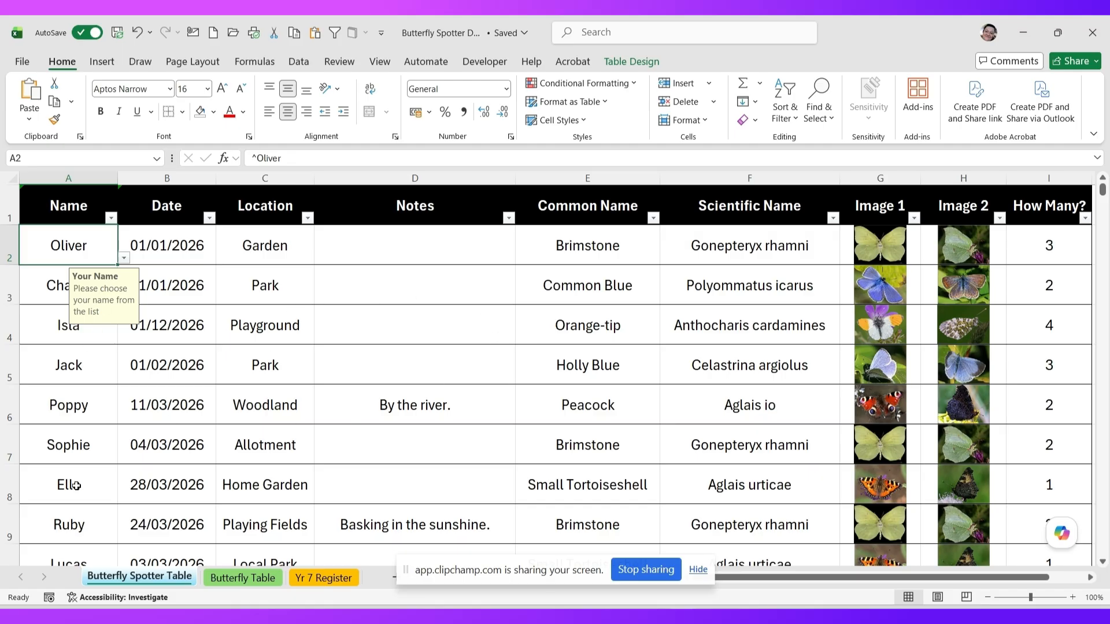
- Inspect row 7's spotter name list, date, location Allotment and note 'By the river.'
{"action": "left_click", "coordinate": [77, 445]}
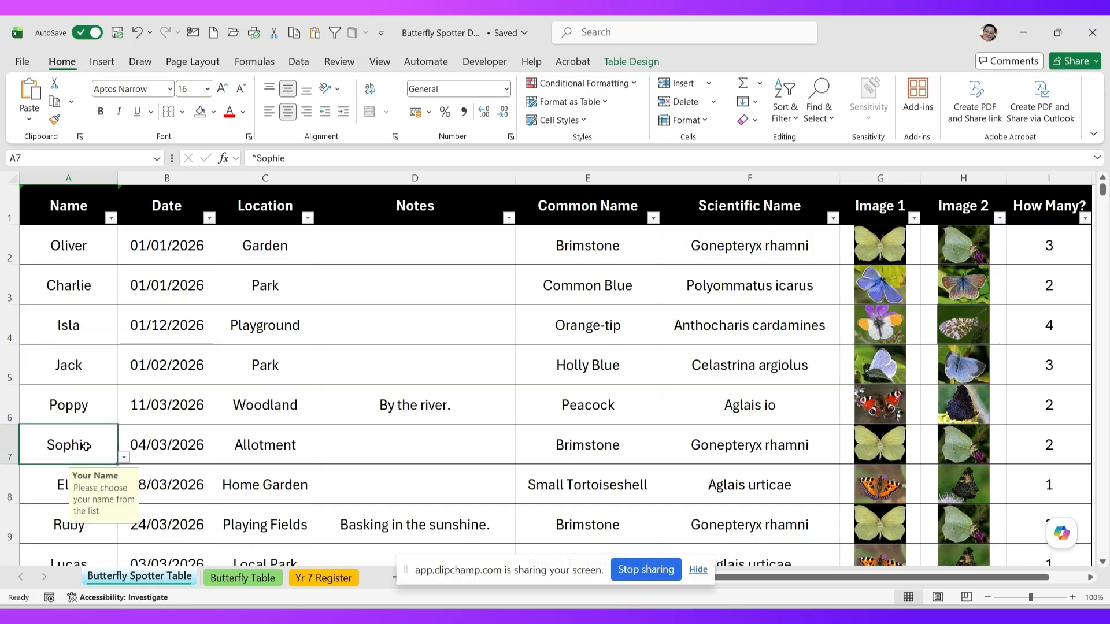
{"action": "left_click", "coordinate": [123, 459]}
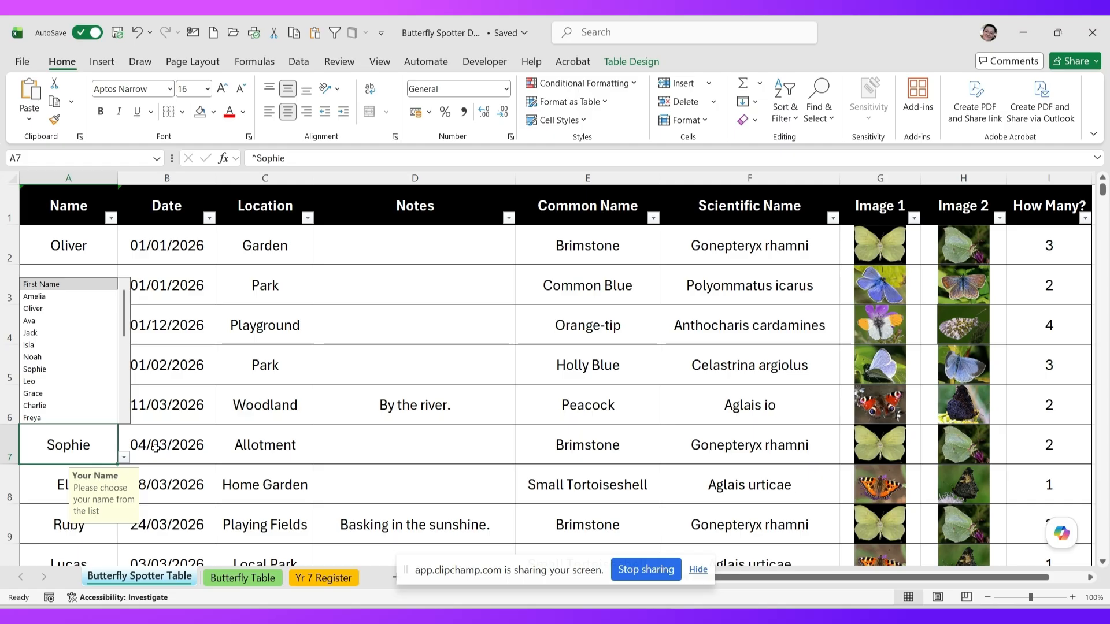
{"action": "left_click", "coordinate": [198, 436]}
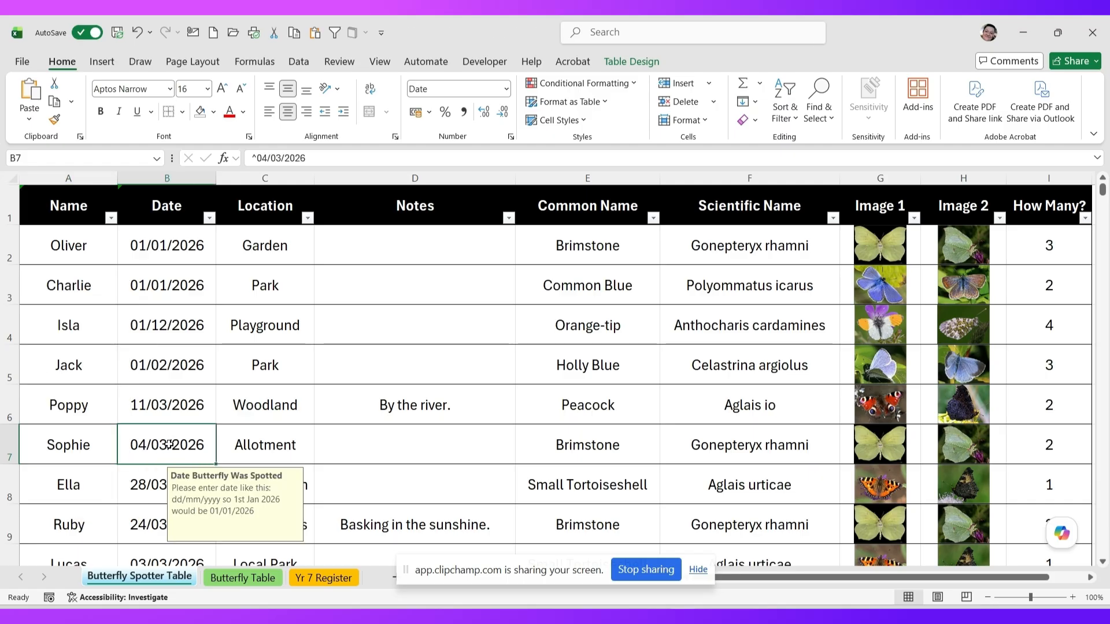
{"action": "left_click", "coordinate": [294, 446]}
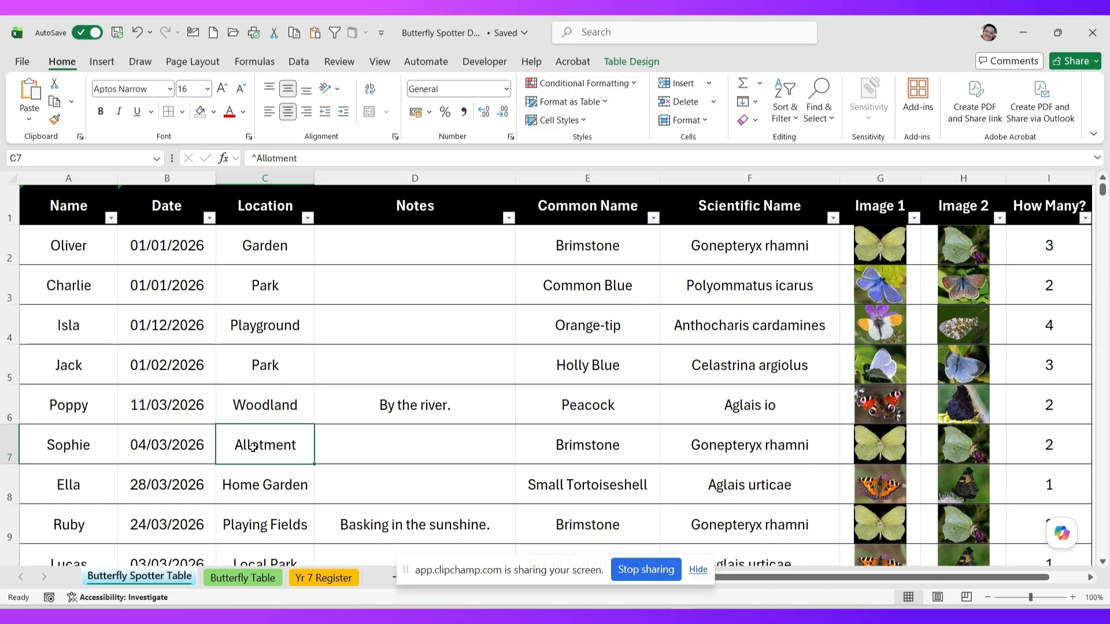
{"action": "left_click", "coordinate": [394, 409]}
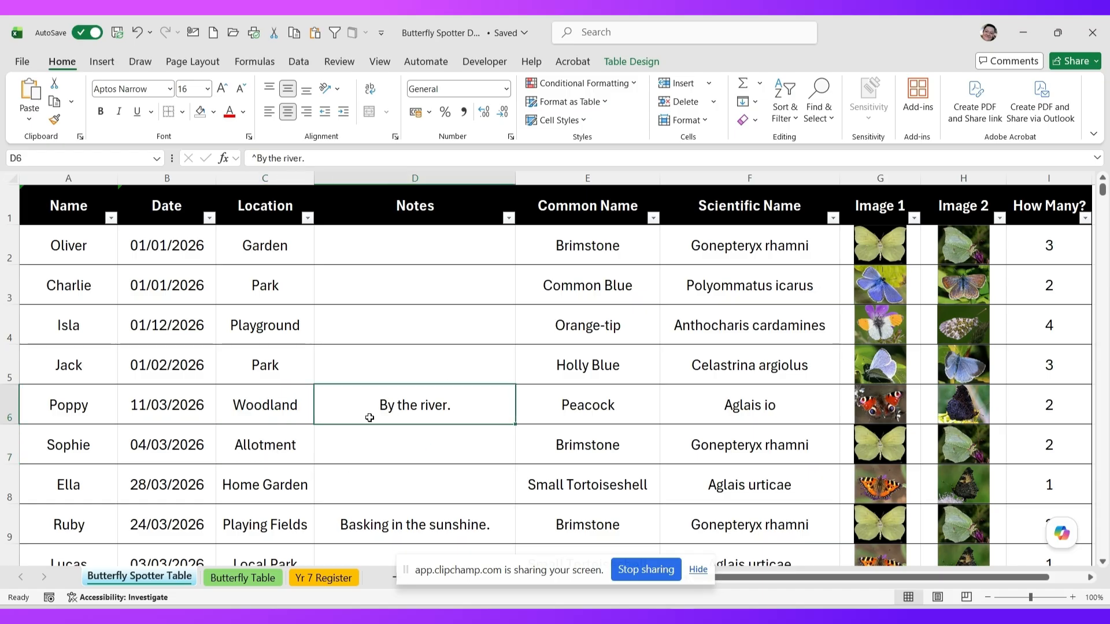
- Check the Peacock butterfly name list and scientific-name lookup, then view the Butterfly Table sheet
{"action": "left_click", "coordinate": [569, 421]}
{"action": "left_click", "coordinate": [668, 419]}
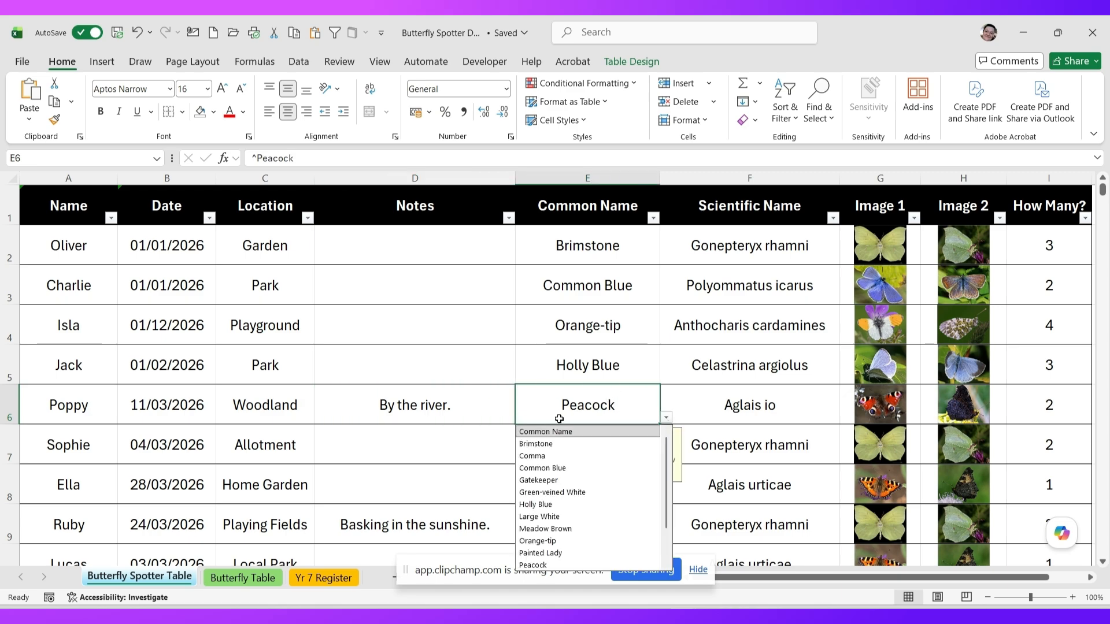
{"action": "left_click", "coordinate": [579, 406]}
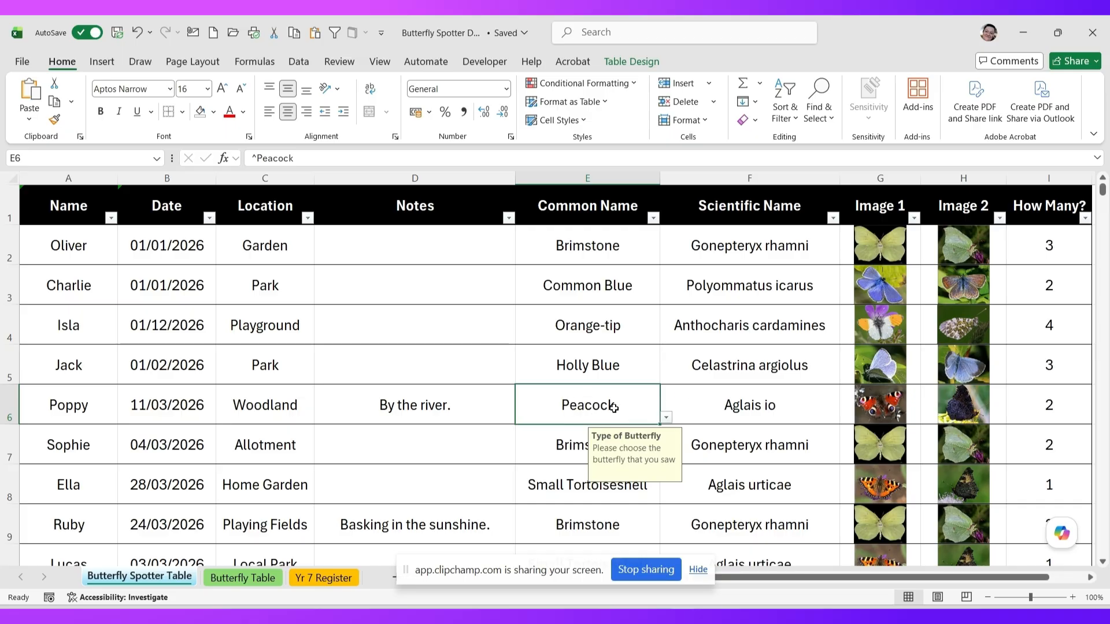
{"action": "left_click", "coordinate": [728, 421]}
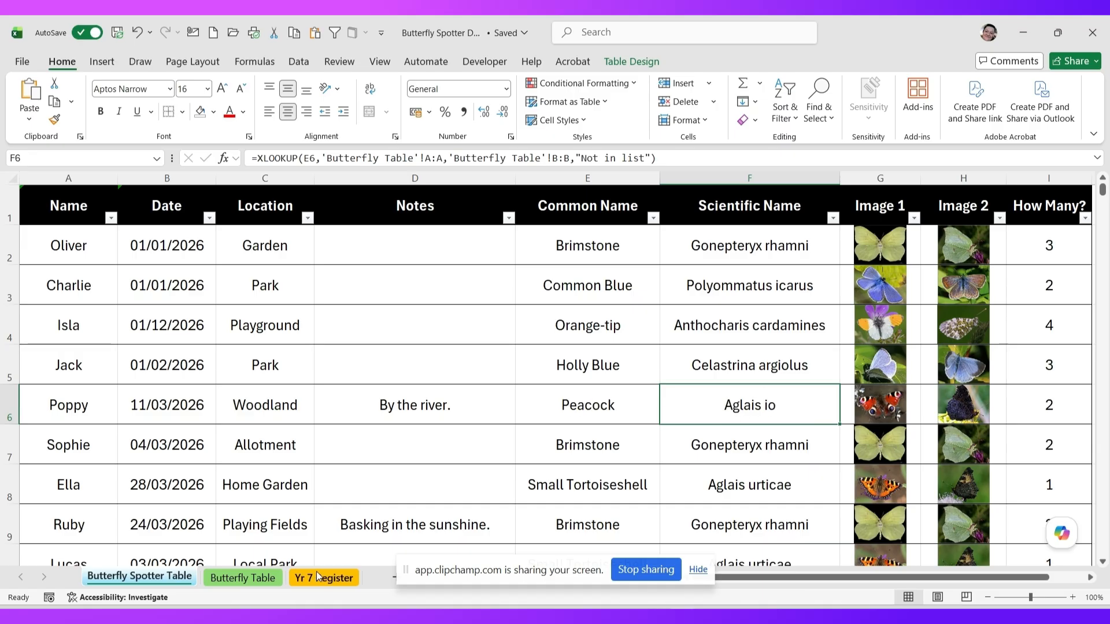
{"action": "left_click", "coordinate": [244, 584]}
- Select the Brimstone cell on Butterfly Table, then return to the Butterfly Spotter Table sheet
{"action": "scroll", "coordinate": [172, 263], "scroll_direction": "up", "scroll_amount": 4}
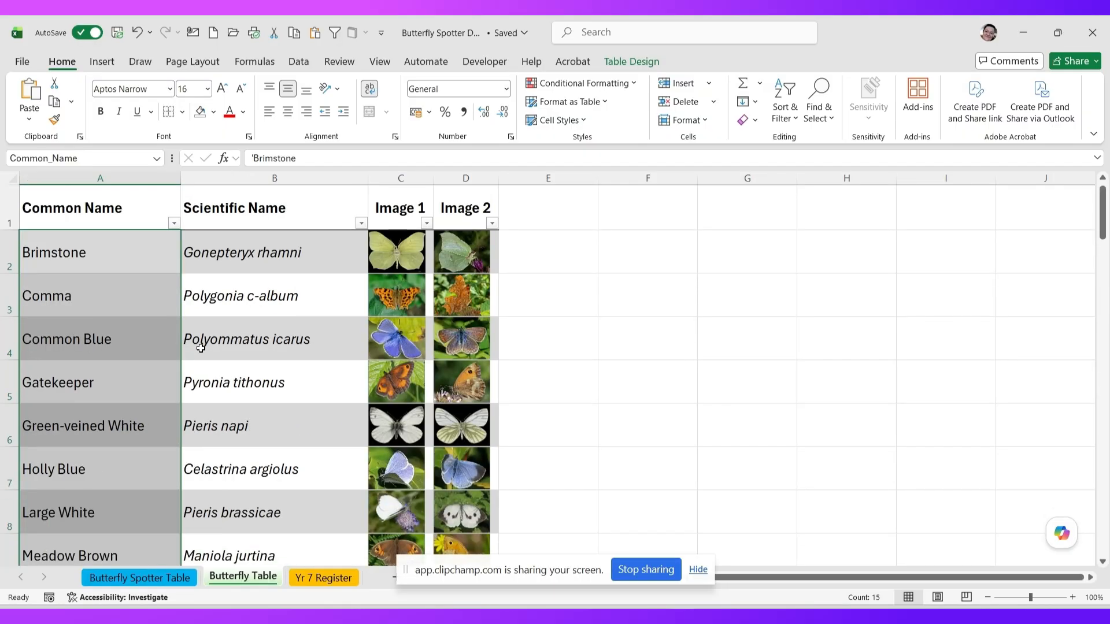
{"action": "left_click", "coordinate": [124, 253]}
{"action": "left_click", "coordinate": [124, 253]}
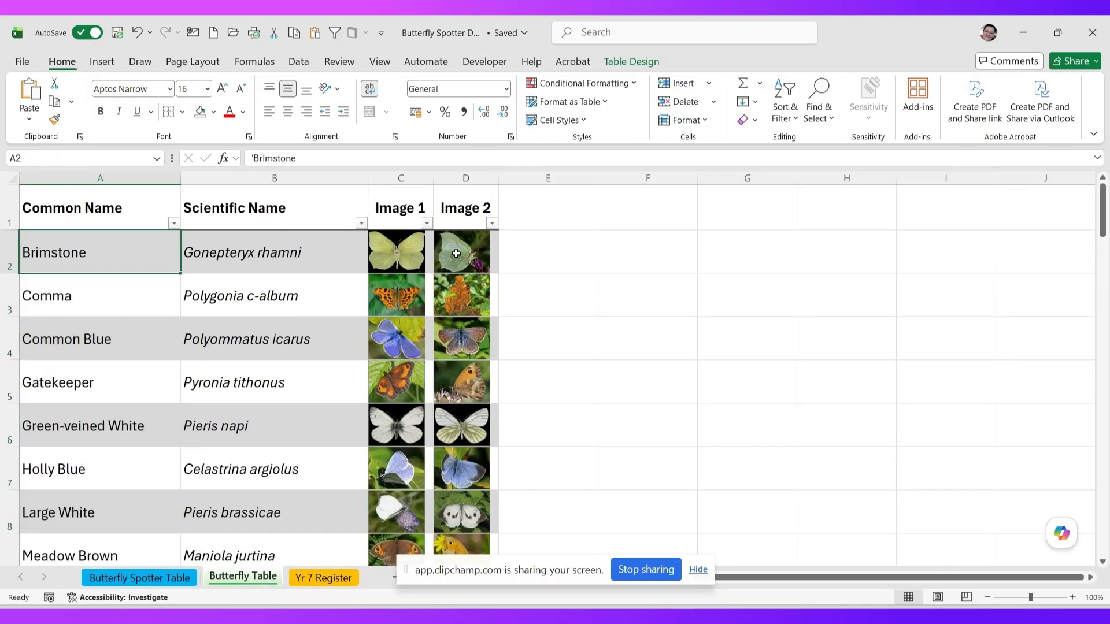
{"action": "left_click", "coordinate": [156, 578]}
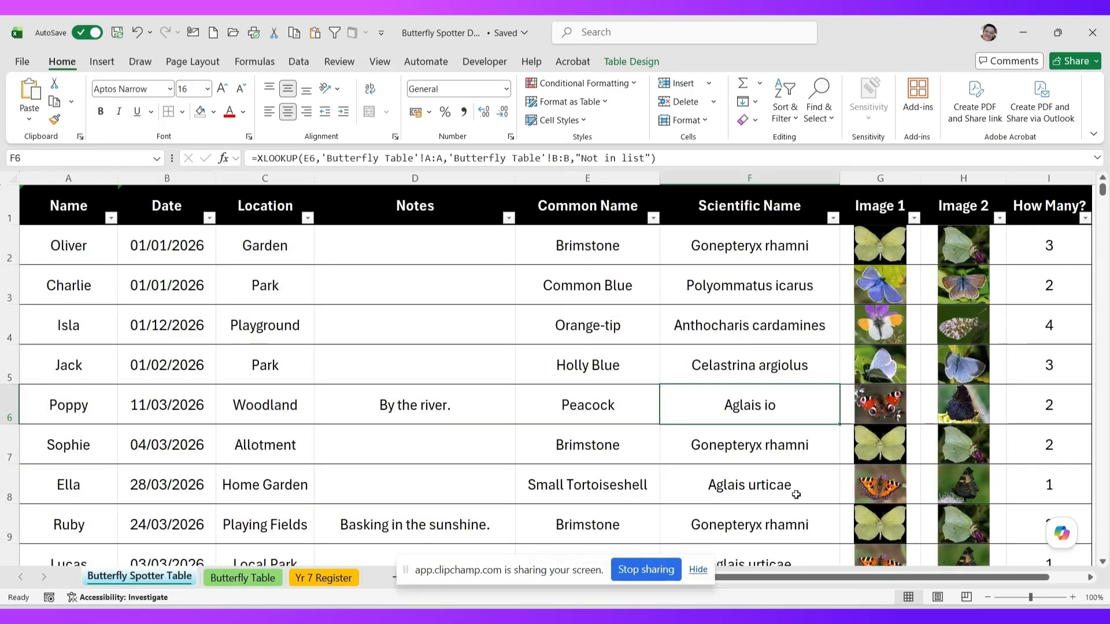
{"action": "left_click_drag", "start_coordinate": [773, 579], "coordinate": [785, 578]}
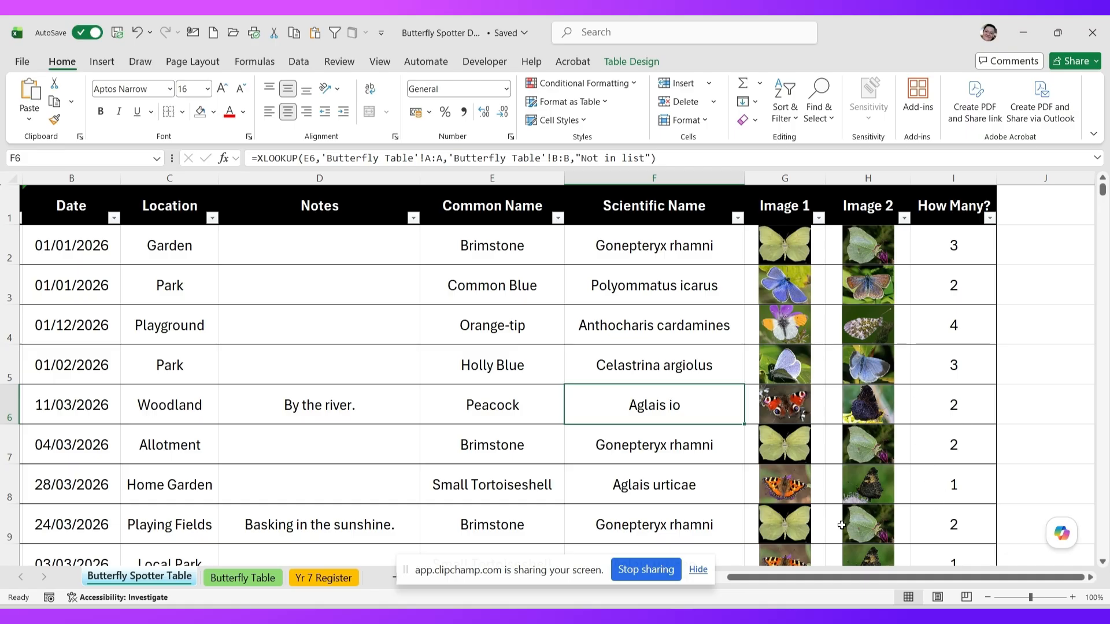
{"action": "left_click_drag", "start_coordinate": [821, 580], "coordinate": [794, 583]}
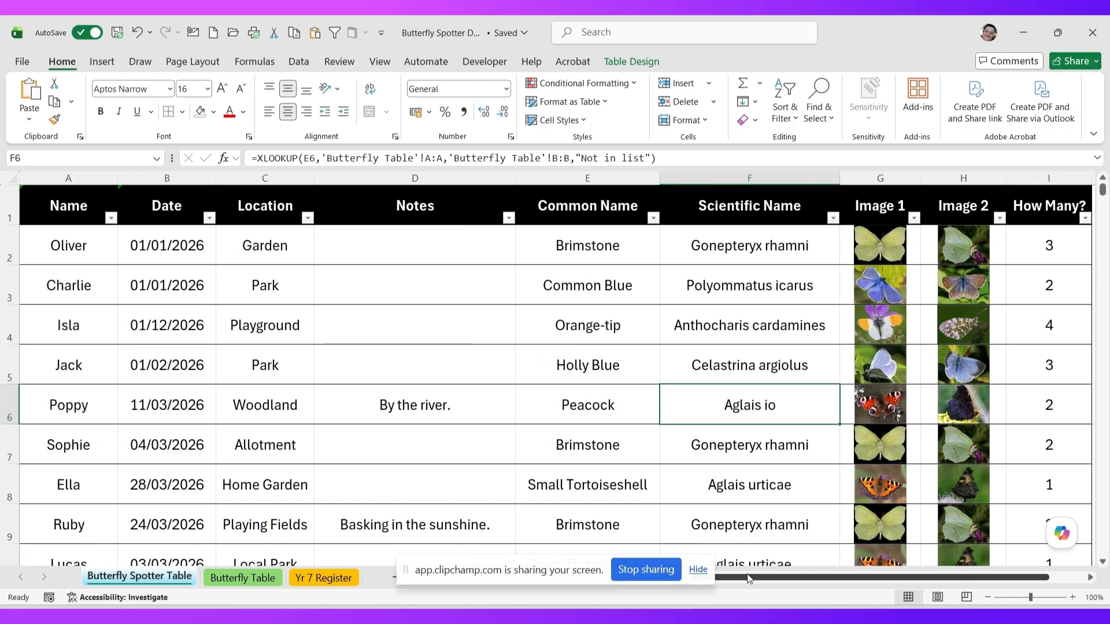
- Place the selection inside the sightings table with the Insert commands showing
{"action": "left_click", "coordinate": [386, 382]}
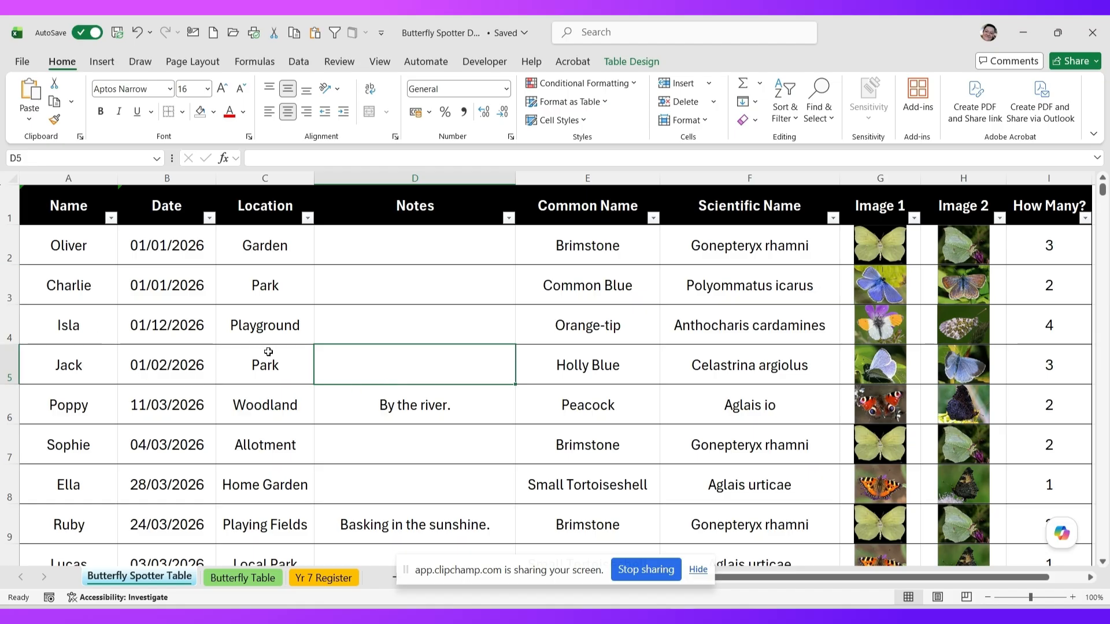
{"action": "left_click", "coordinate": [232, 335]}
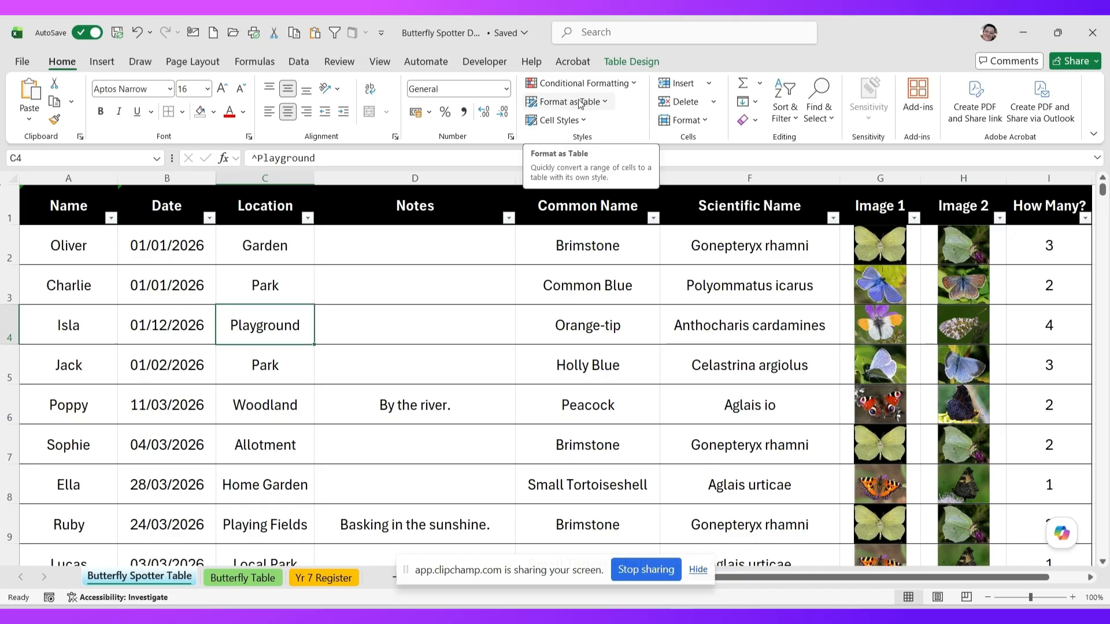
{"action": "left_click", "coordinate": [485, 294]}
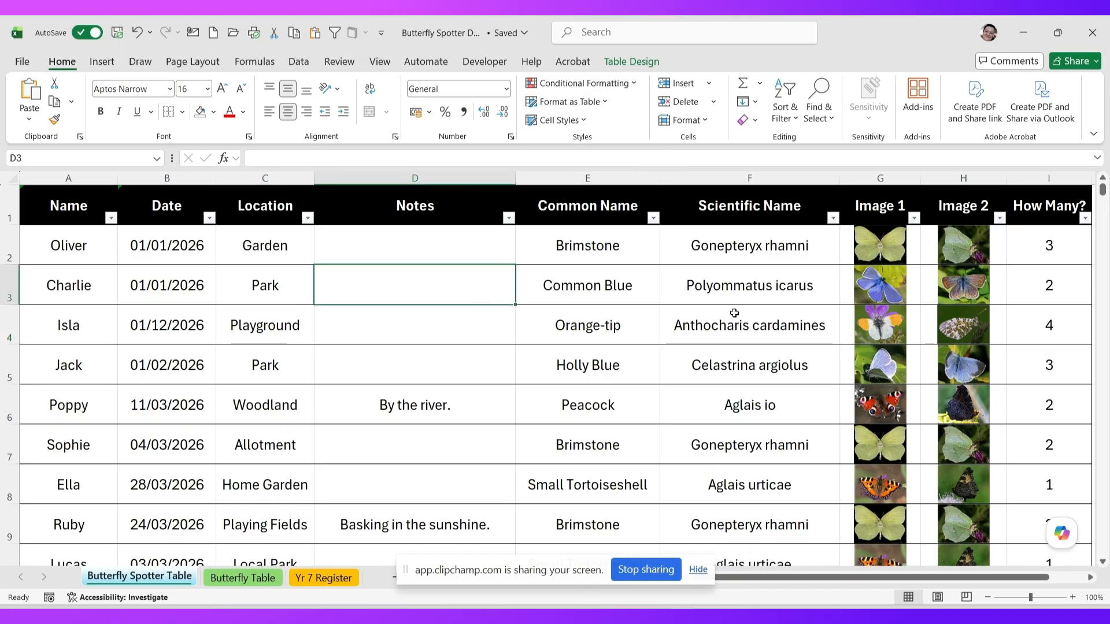
{"action": "left_click", "coordinate": [556, 366]}
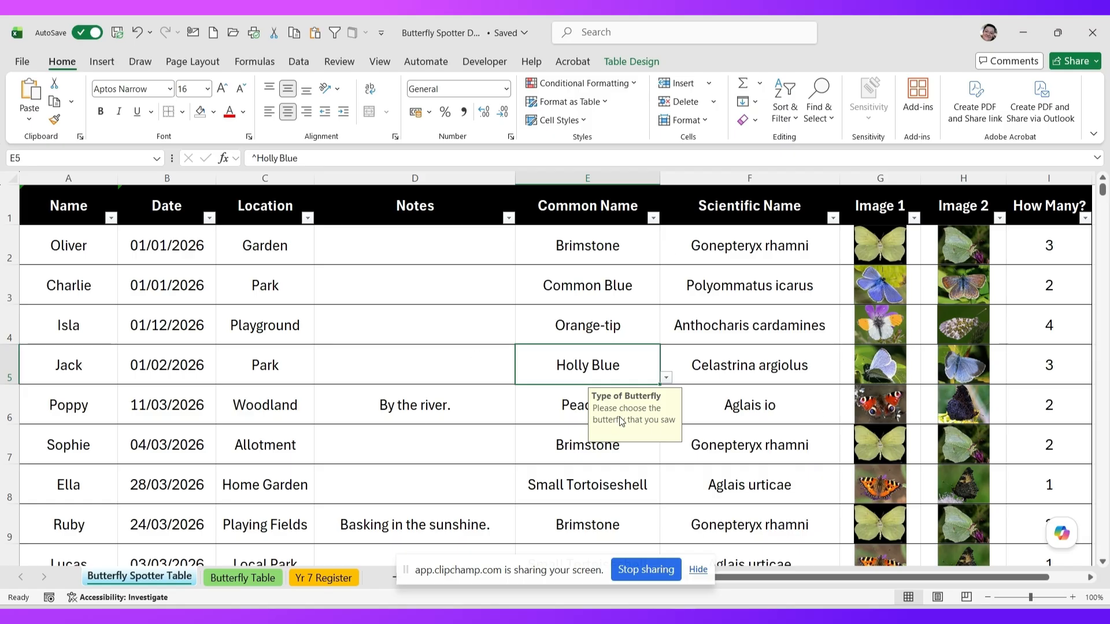
{"action": "left_click", "coordinate": [101, 61]}
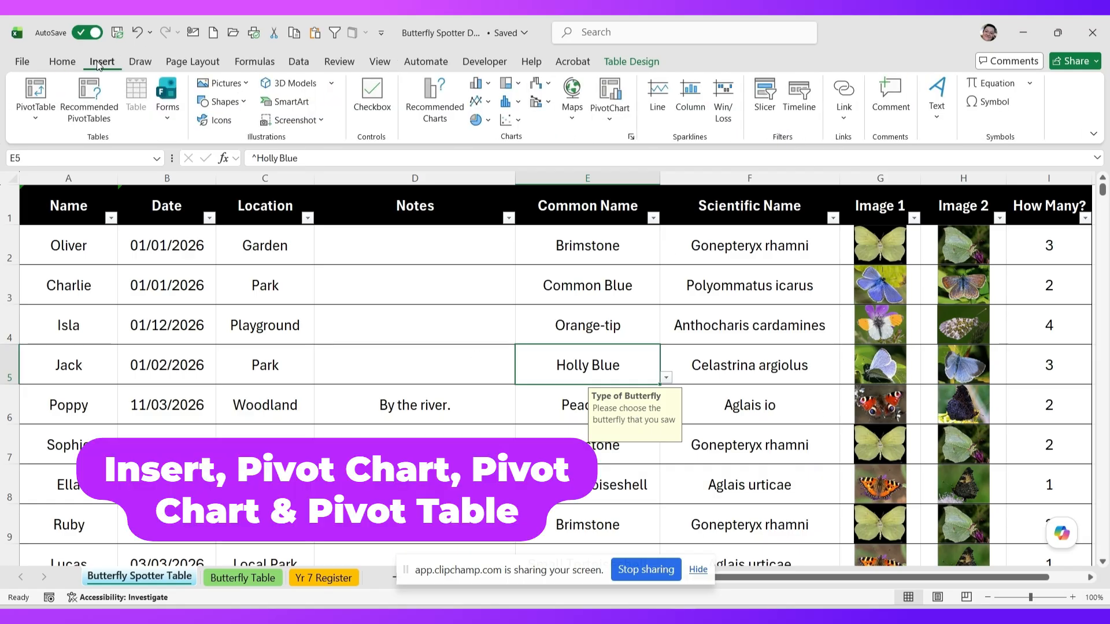
- Insert a PivotChart & PivotTable from Table3 onto a new worksheet
{"action": "left_click", "coordinate": [610, 120]}
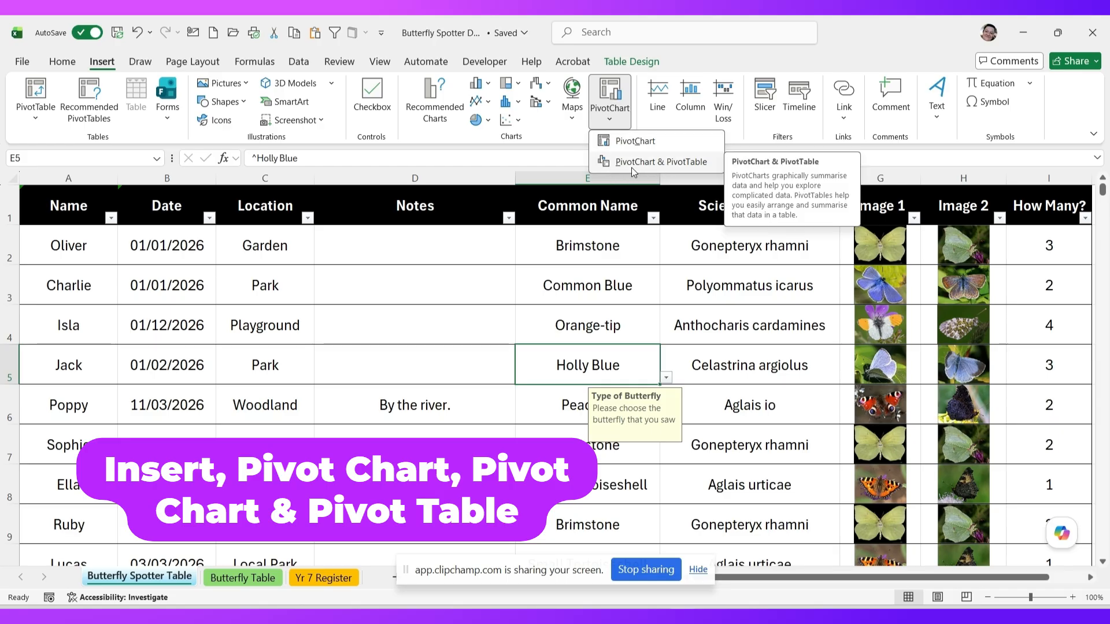
{"action": "left_click", "coordinate": [669, 164]}
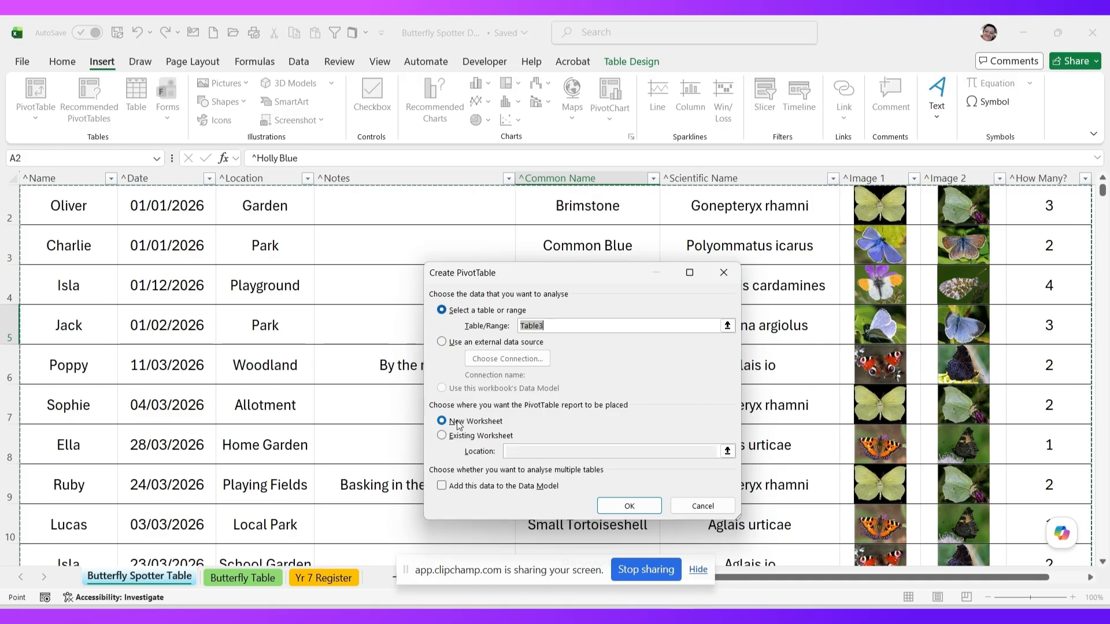
{"action": "left_click", "coordinate": [629, 506]}
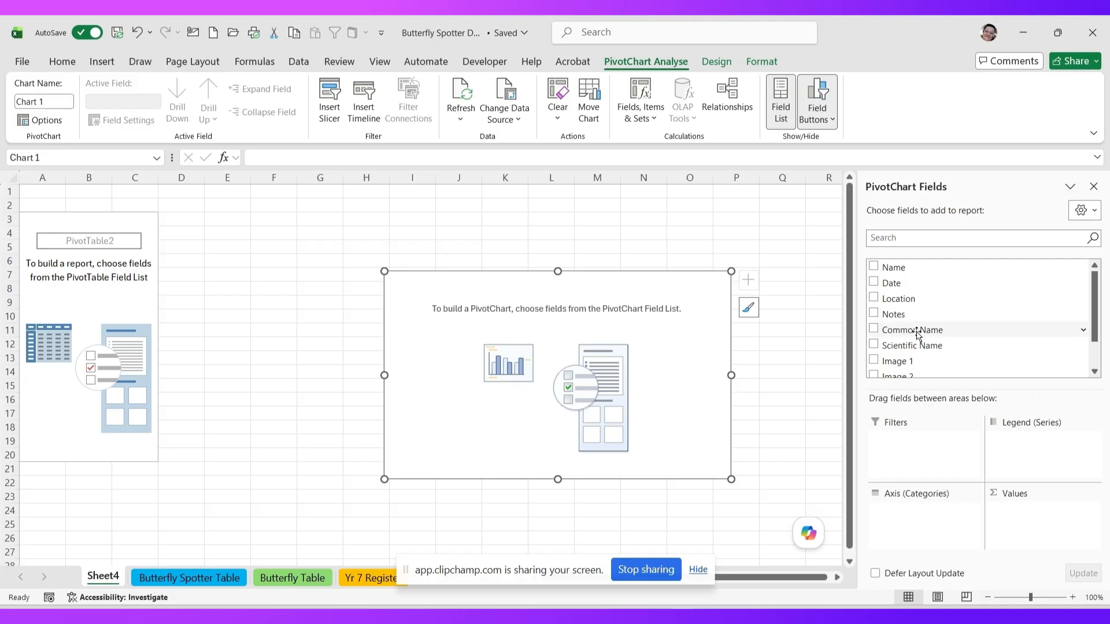
- Put Common Name on the chart axis and sum How Many? as the values
{"action": "left_click_drag", "start_coordinate": [905, 335], "coordinate": [923, 517]}
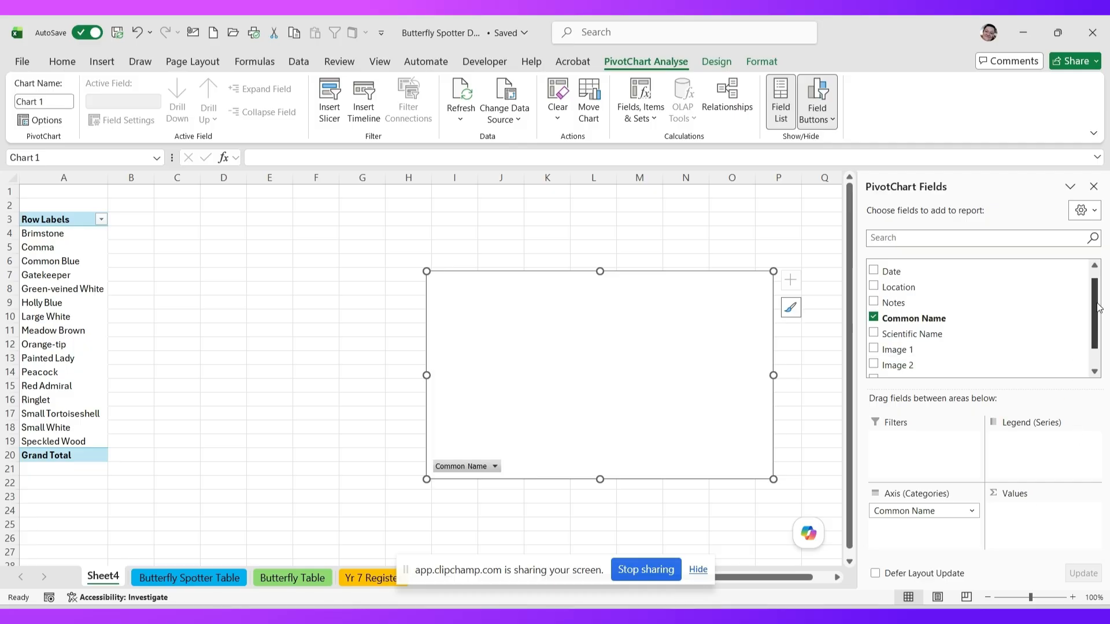
{"action": "scroll", "coordinate": [1099, 306], "scroll_direction": "down", "scroll_amount": 2}
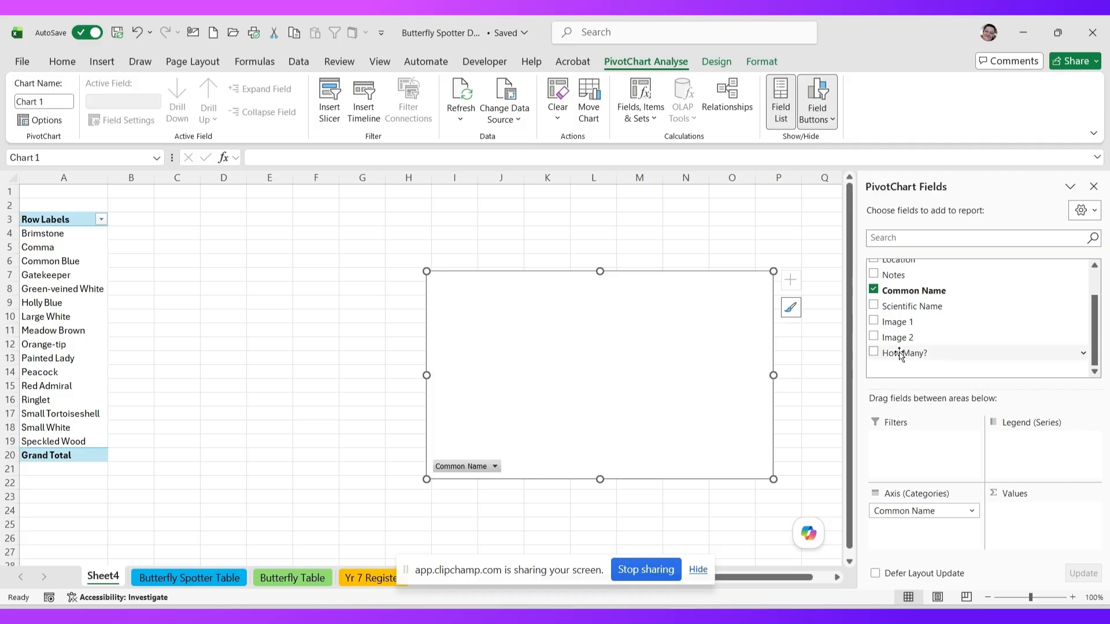
{"action": "left_click_drag", "start_coordinate": [901, 359], "coordinate": [1029, 519]}
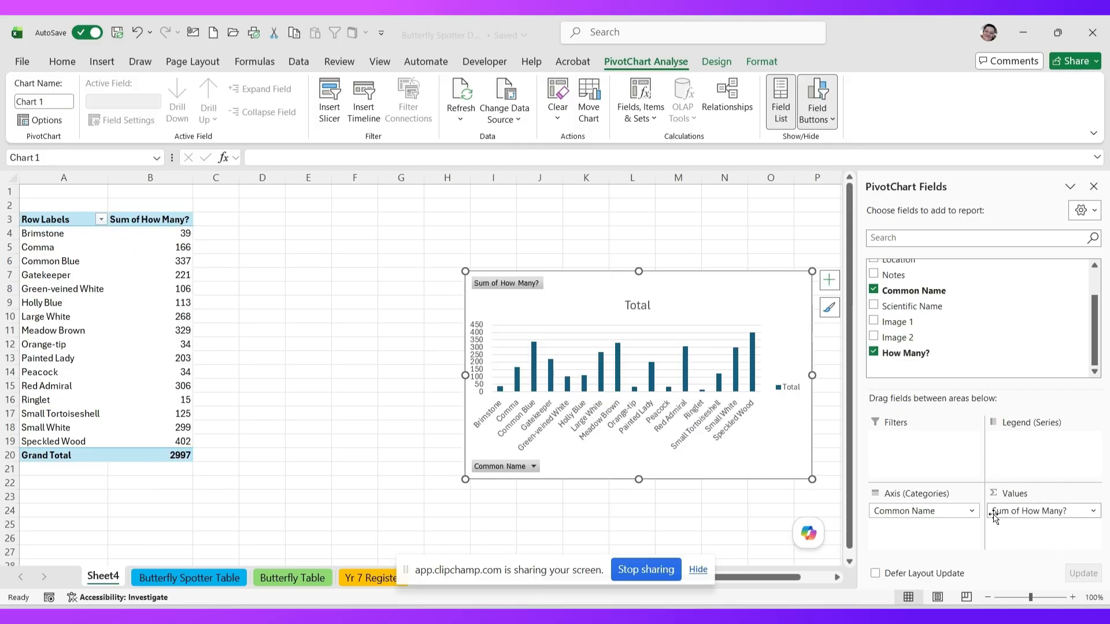
- Keep How Many? summed, then move the chart beside the pivot table and enlarge it
{"action": "left_click", "coordinate": [1092, 511]}
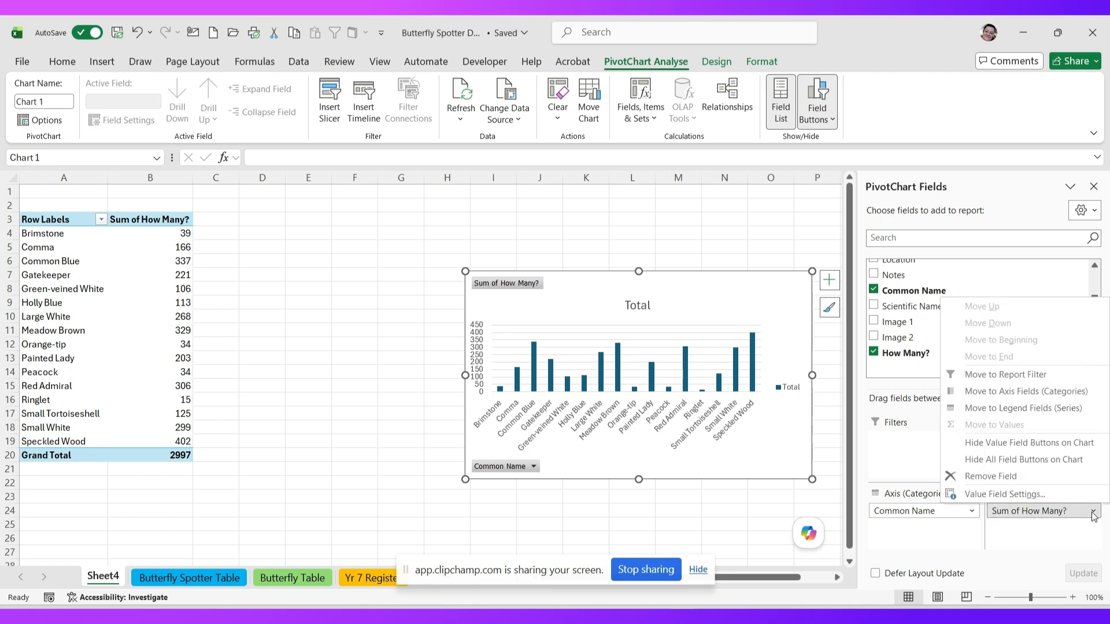
{"action": "left_click", "coordinate": [1001, 495]}
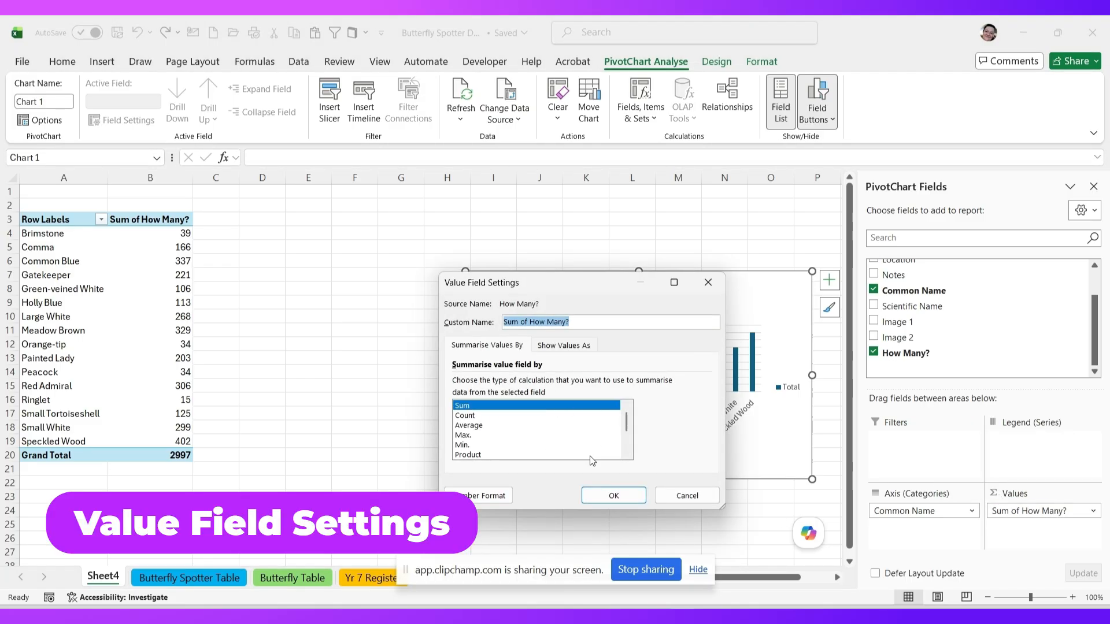
{"action": "left_click", "coordinate": [614, 495]}
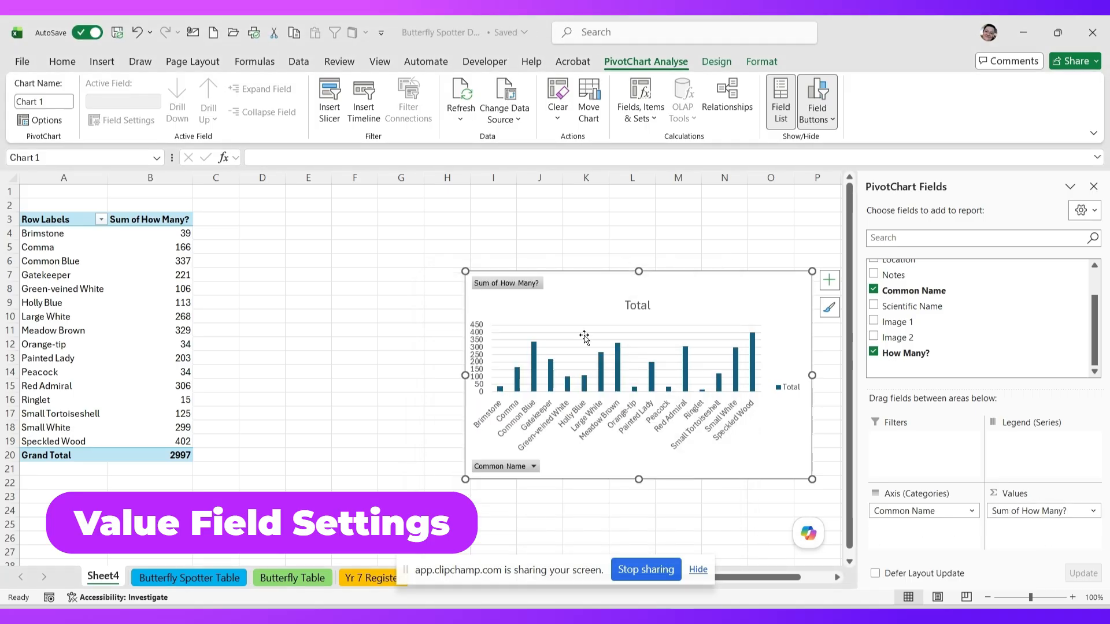
{"action": "left_click_drag", "start_coordinate": [526, 303], "coordinate": [338, 237]}
{"action": "left_click_drag", "start_coordinate": [588, 424], "coordinate": [796, 542]}
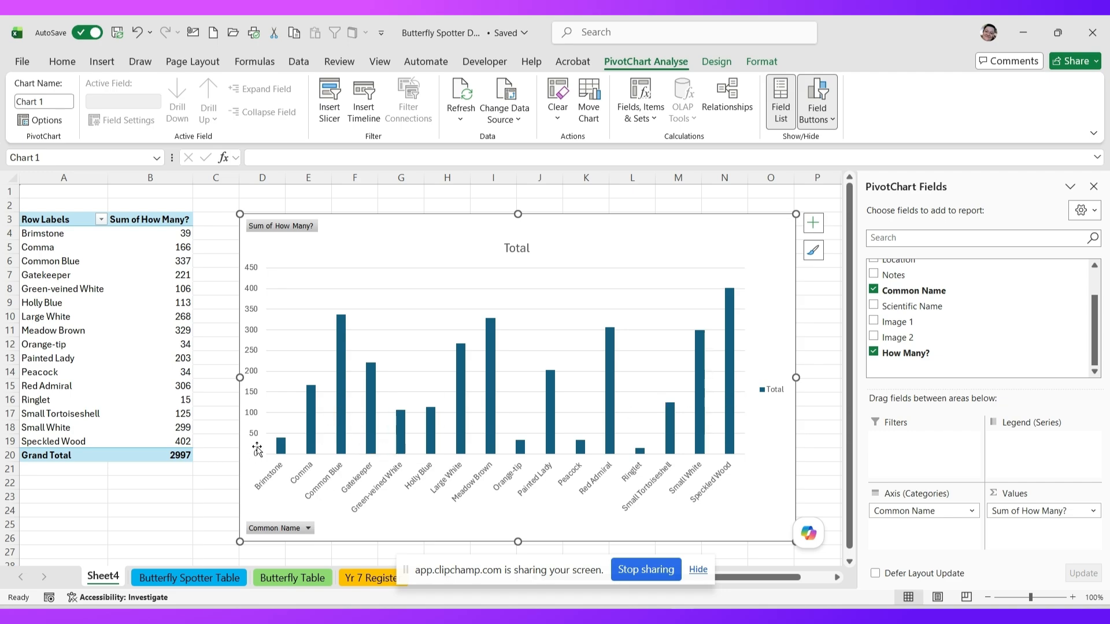
- Select the Total bar series and bring up the chart's Format tools
{"action": "left_click", "coordinate": [283, 448]}
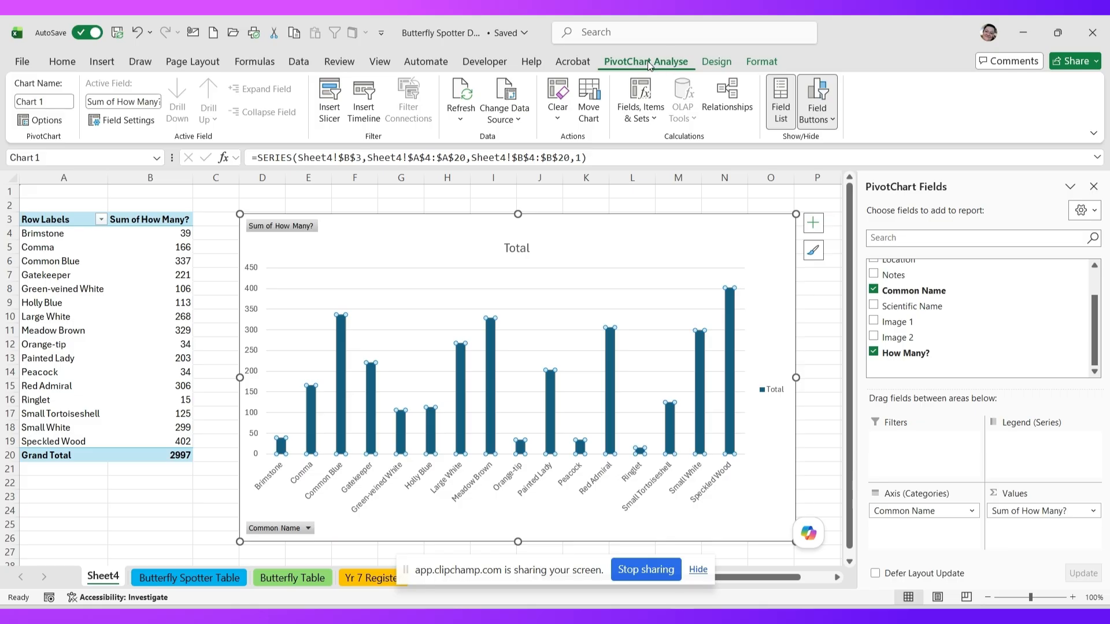
{"action": "left_click", "coordinate": [715, 63]}
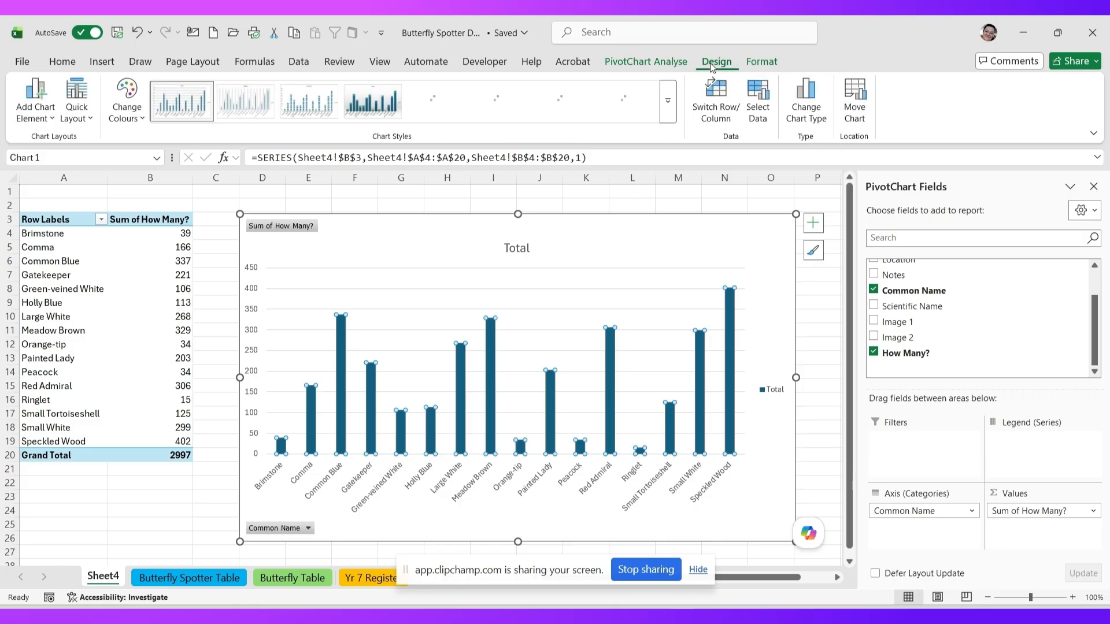
{"action": "left_click", "coordinate": [762, 63]}
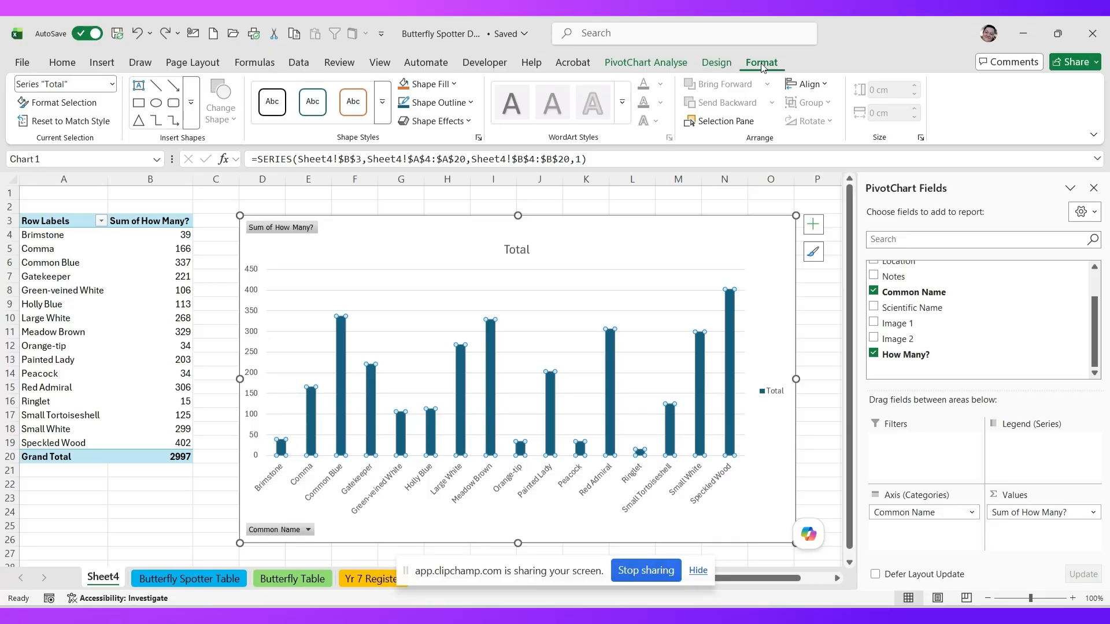
- Choose Picture from the Shape Fill menu for the Total columns
{"action": "left_click", "coordinate": [456, 86]}
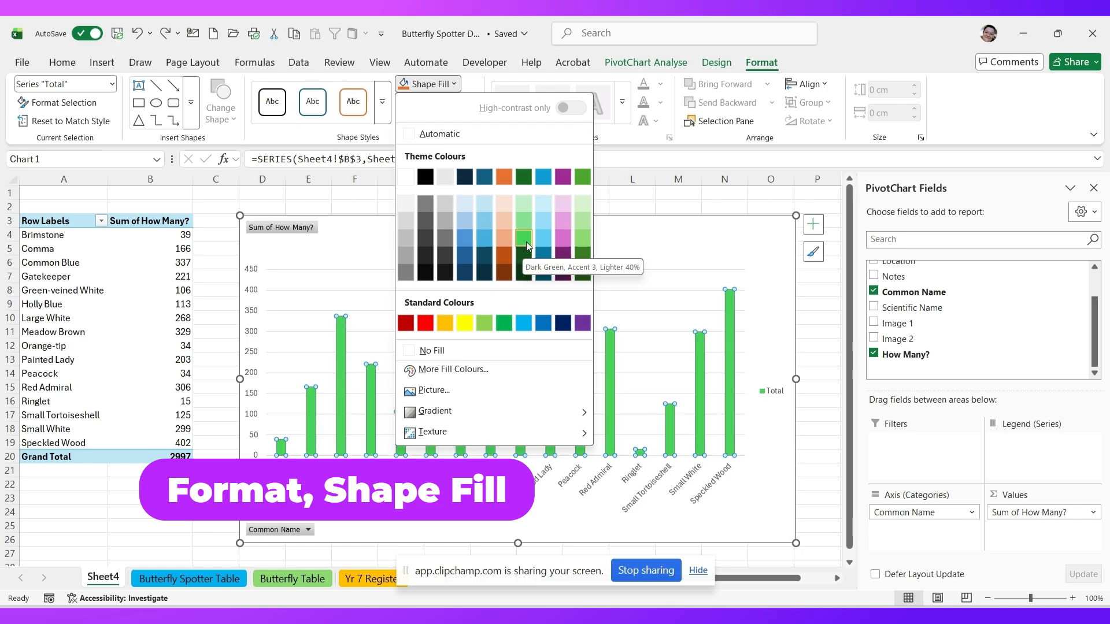
{"action": "left_click", "coordinate": [435, 390]}
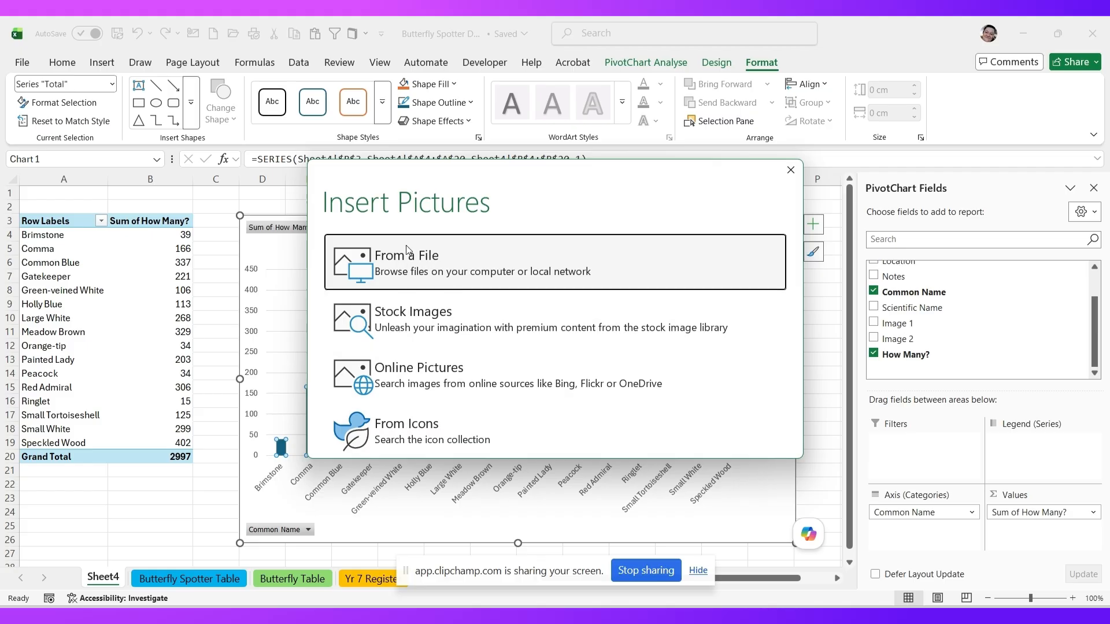
- Fill the Total columns with the Butterfly Icon image from the Cropped Images folder
{"action": "left_click", "coordinate": [430, 273]}
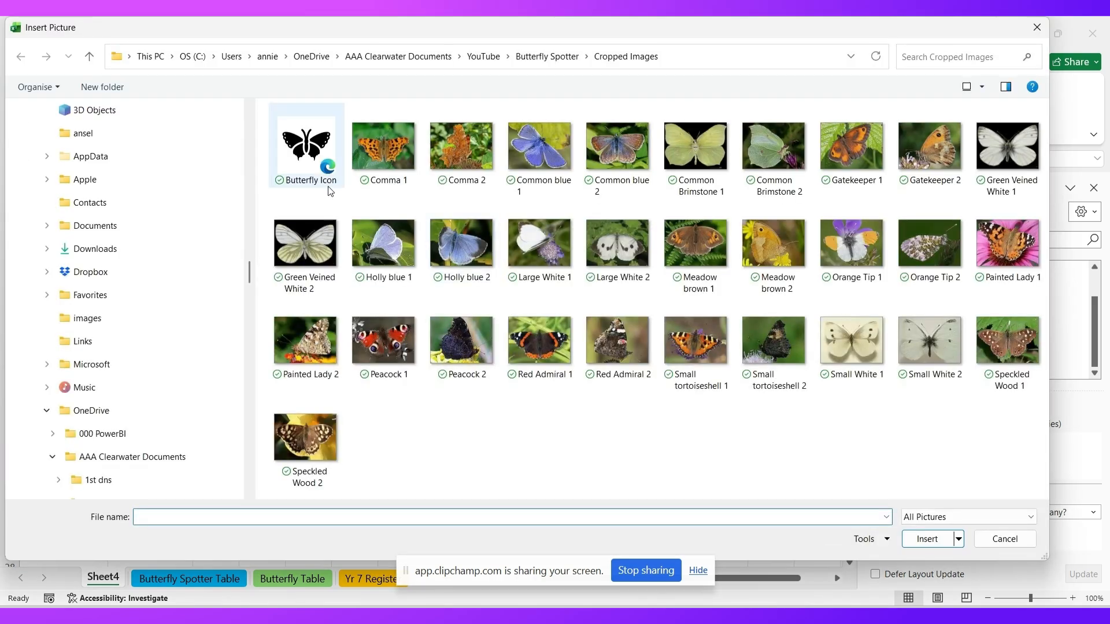
{"action": "left_click", "coordinate": [315, 160]}
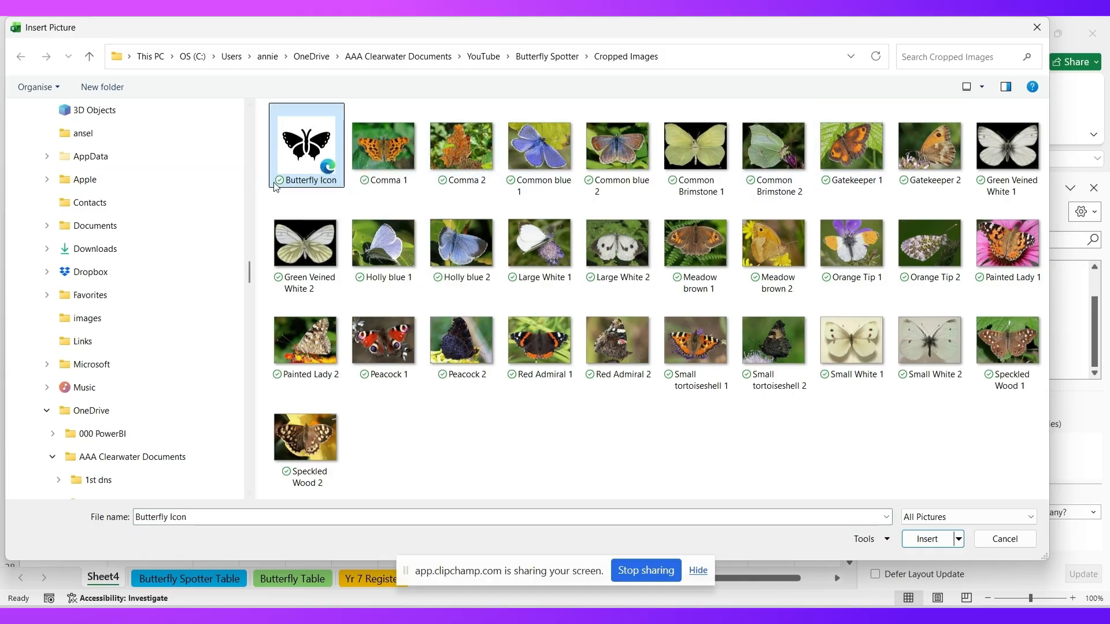
{"action": "left_click", "coordinate": [926, 539]}
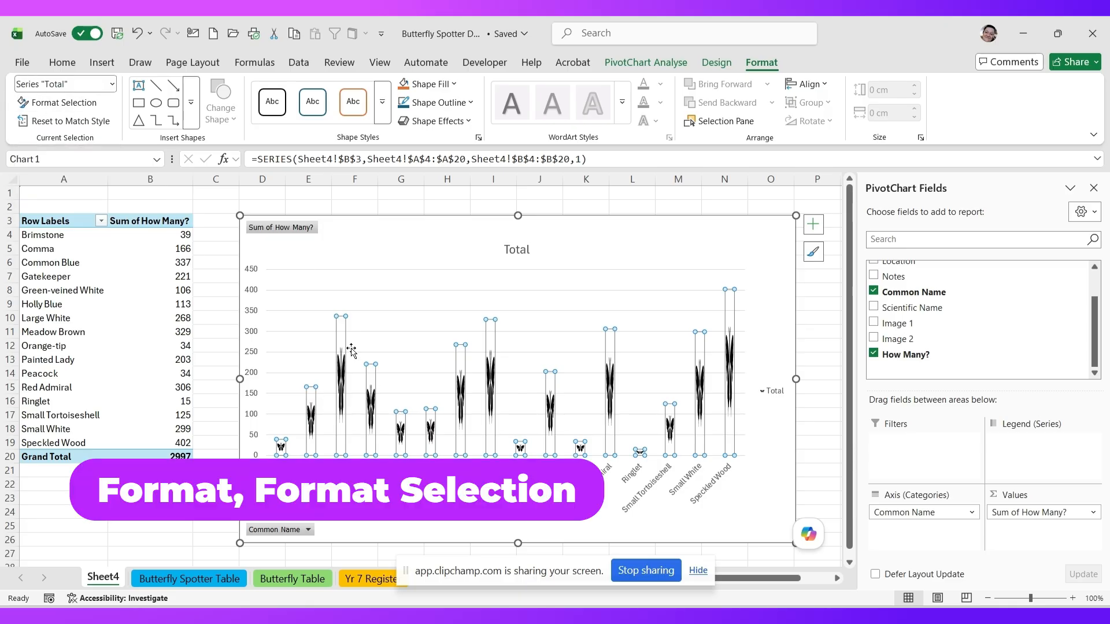
- Open Format Selection for the Total series and reduce its gap width to 17%
{"action": "left_click", "coordinate": [65, 103]}
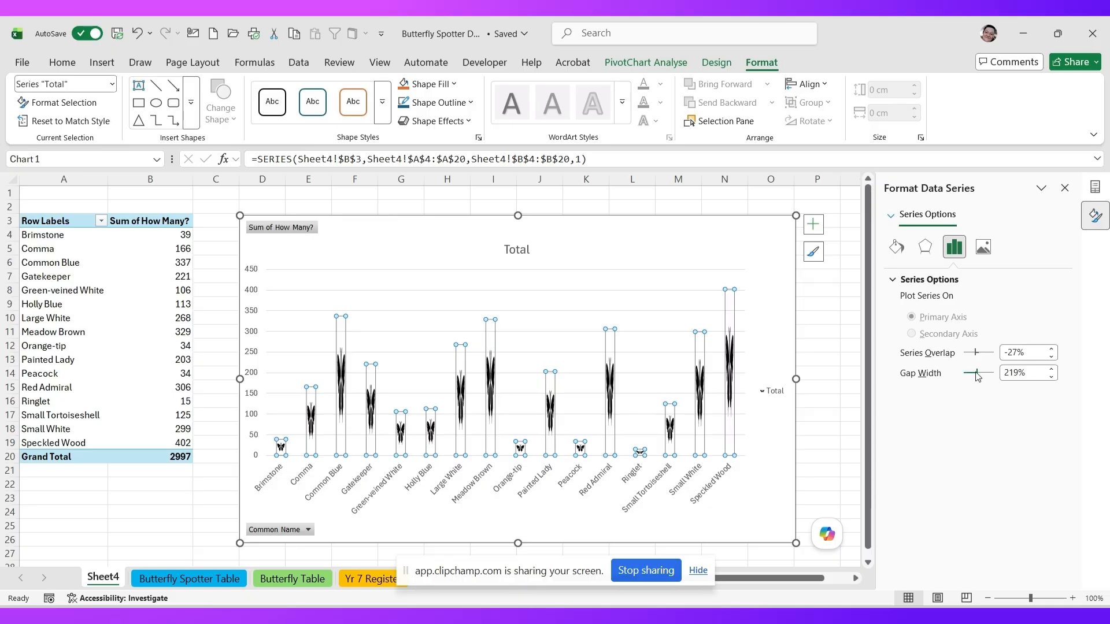
{"action": "left_click_drag", "start_coordinate": [976, 375], "coordinate": [969, 376]}
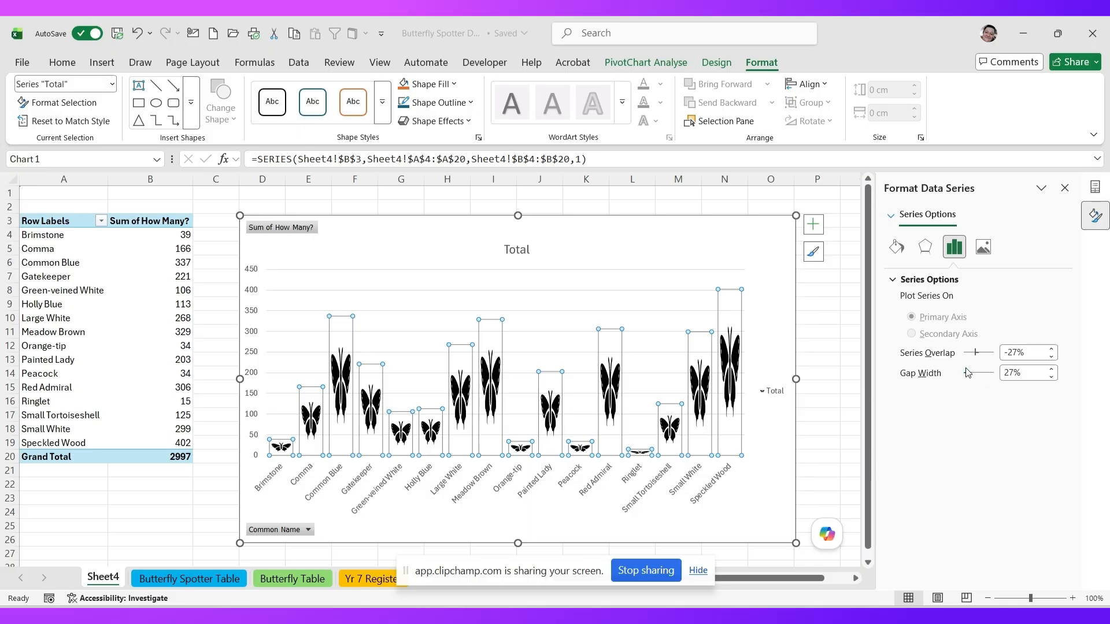
{"action": "left_click_drag", "start_coordinate": [969, 376], "coordinate": [965, 374]}
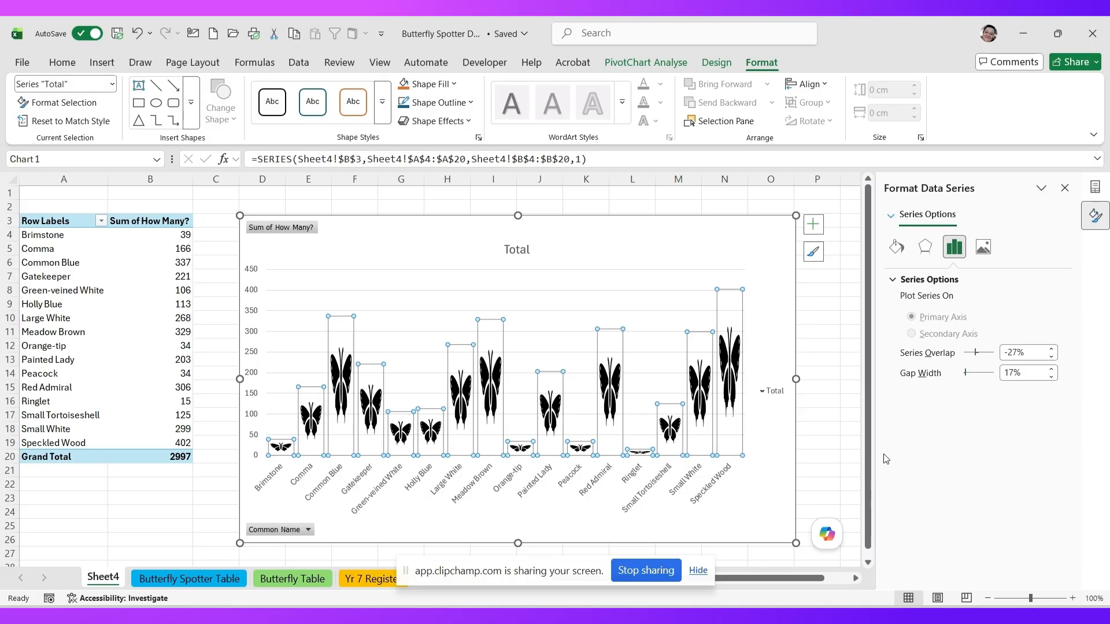
- Set the series picture fill to Stack and Scale with 50 units per picture
{"action": "left_click", "coordinate": [897, 248]}
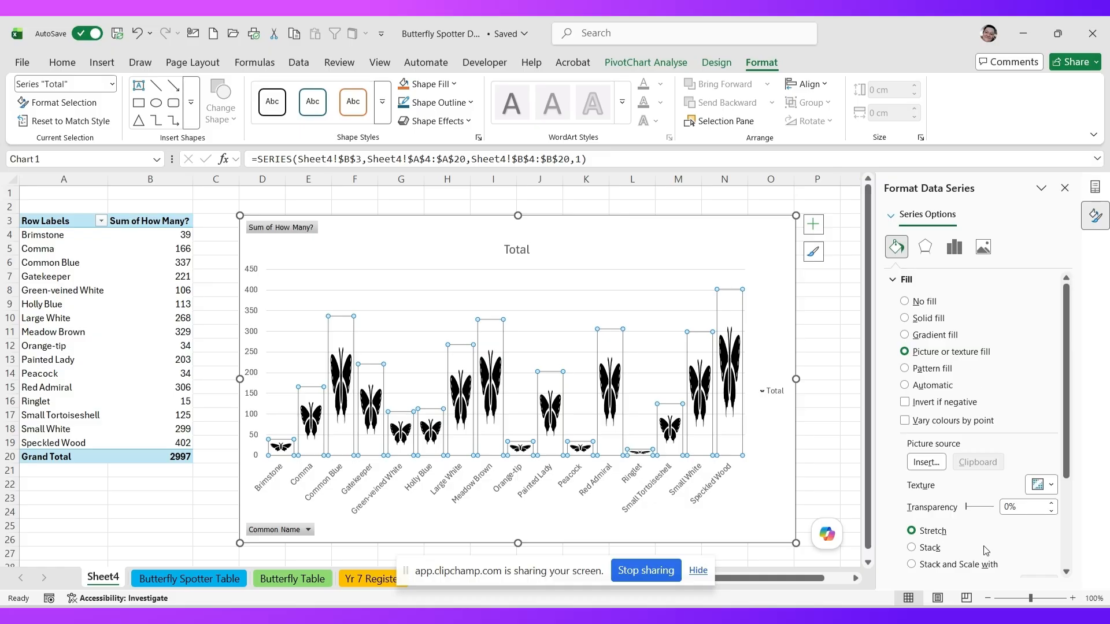
{"action": "left_click_drag", "start_coordinate": [1069, 404], "coordinate": [1071, 454]}
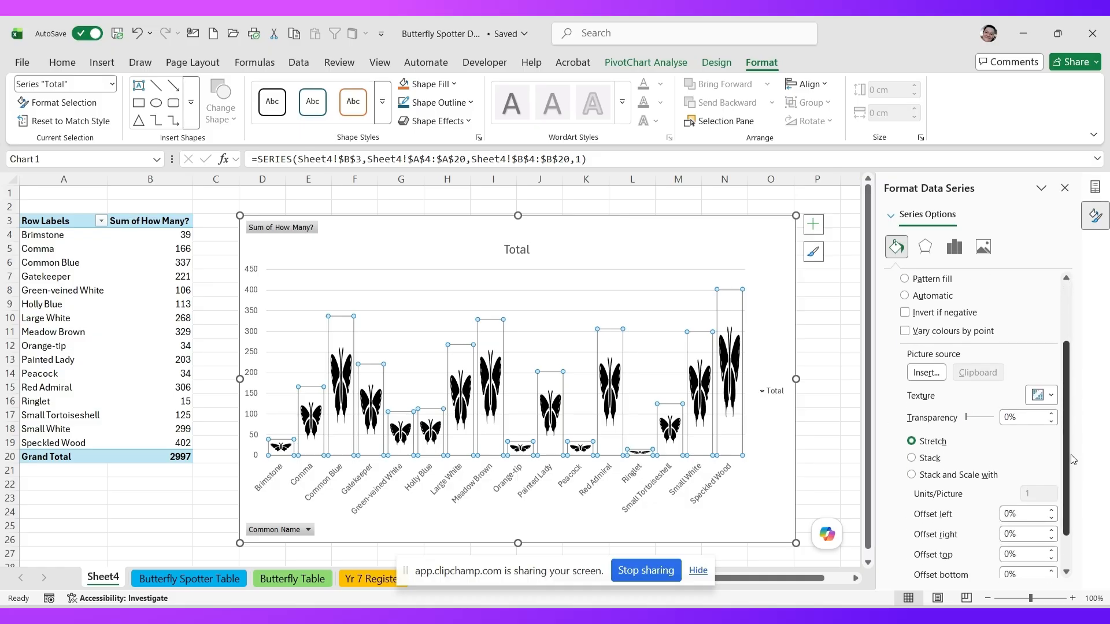
{"action": "left_click", "coordinate": [912, 475]}
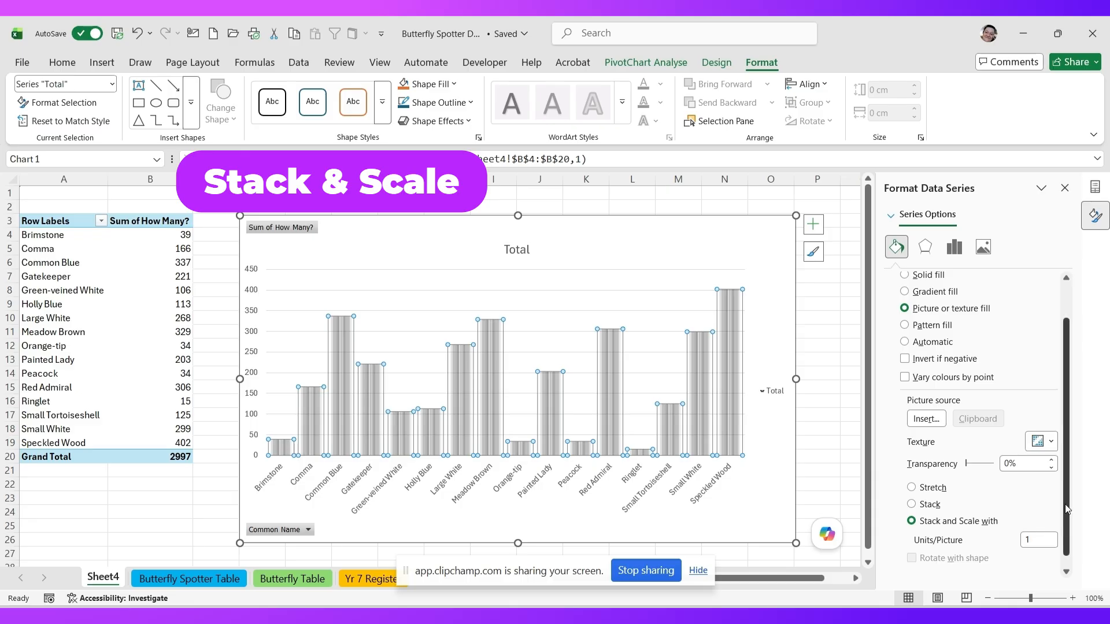
{"action": "scroll", "coordinate": [1072, 497], "scroll_direction": "down", "scroll_amount": 1}
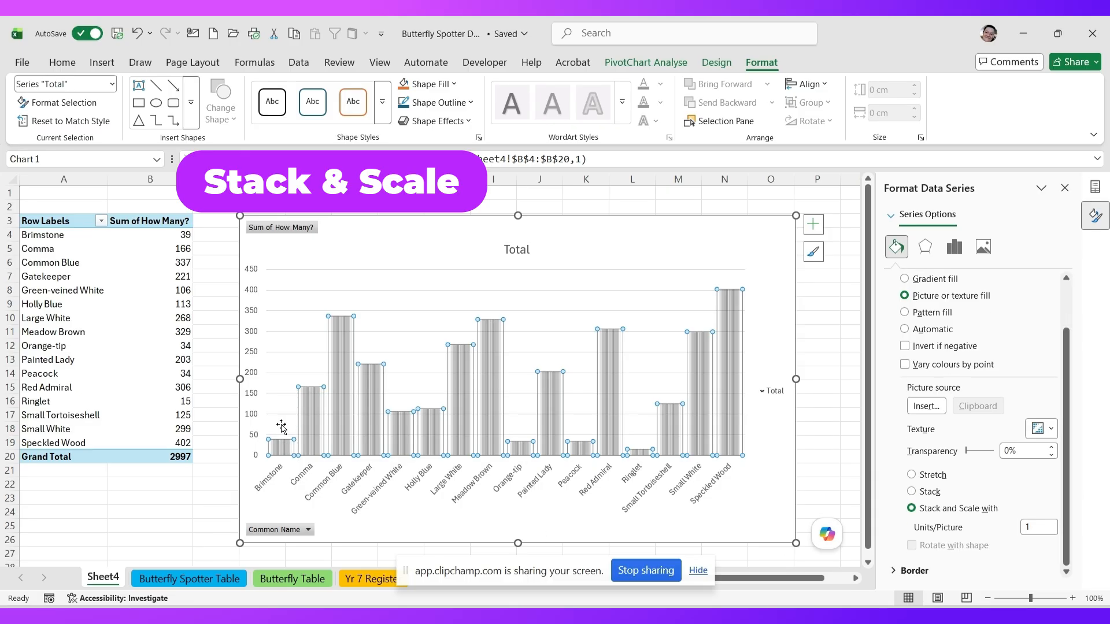
{"action": "double_click", "coordinate": [1021, 527]}
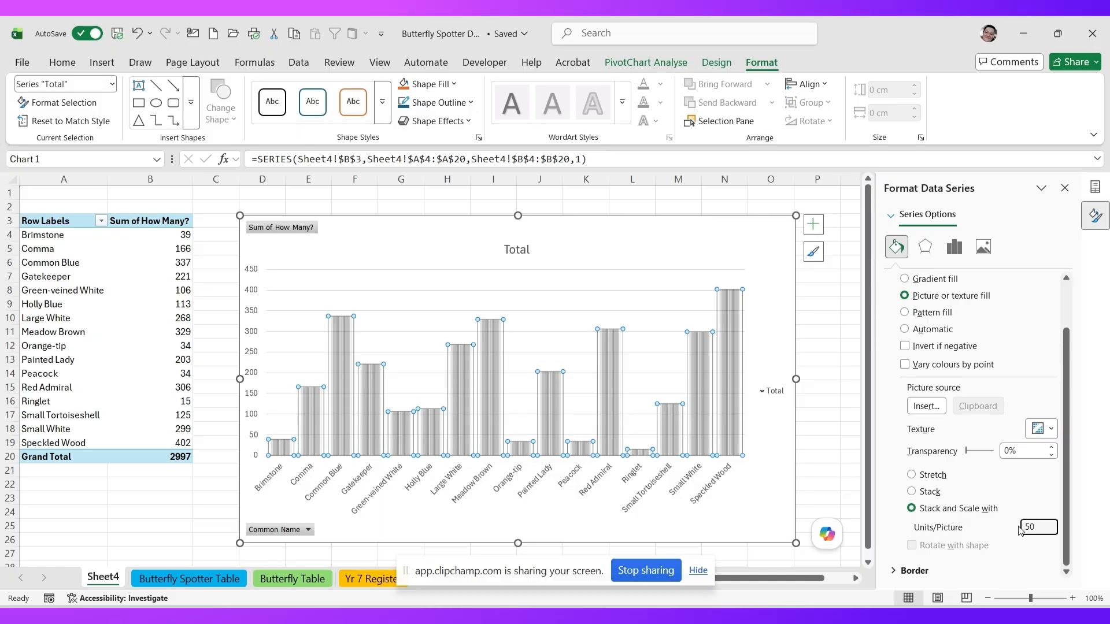
{"action": "left_click", "coordinate": [1038, 451]}
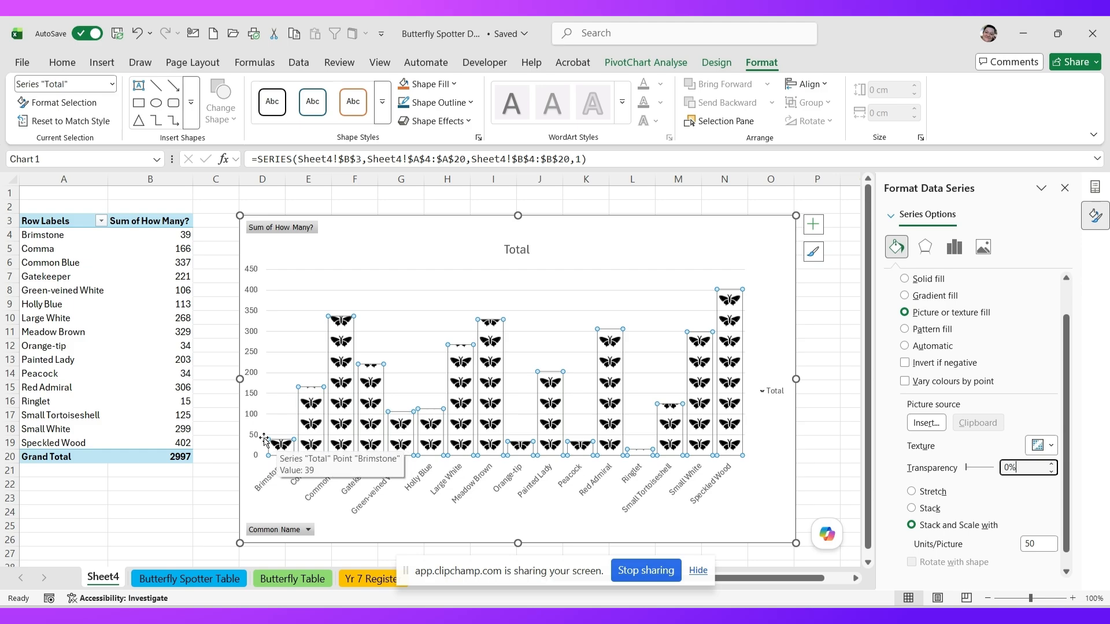
{"action": "mouse_move", "coordinate": [285, 451]}
{"action": "mouse_move", "coordinate": [311, 404]}
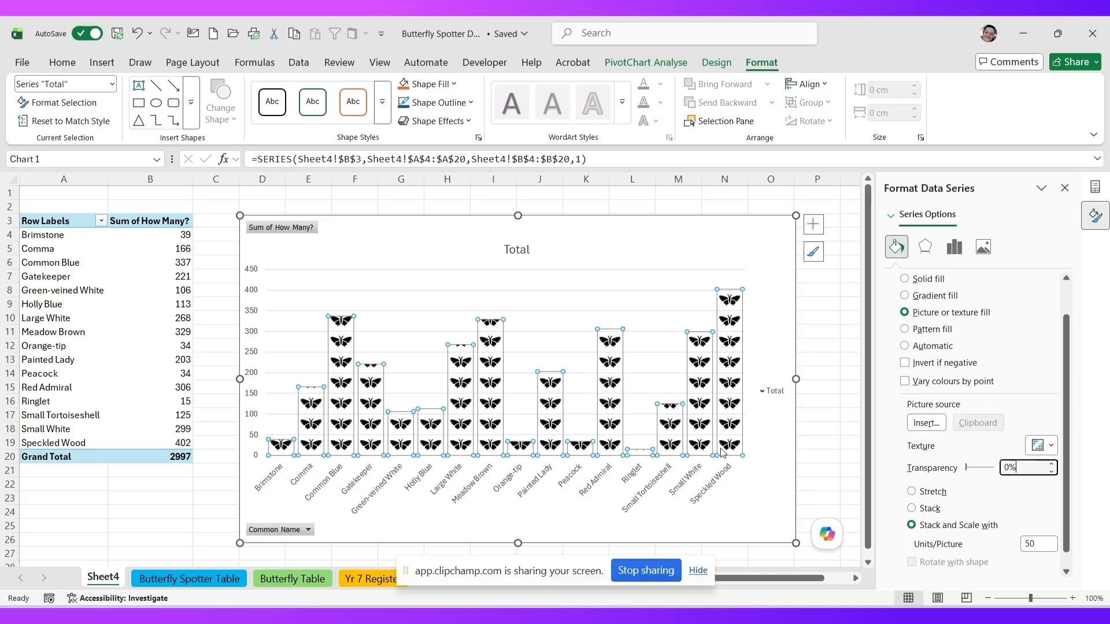
- Try 25 and then 100 units per picture, and finally set it back to 50
{"action": "left_click", "coordinate": [1038, 544]}
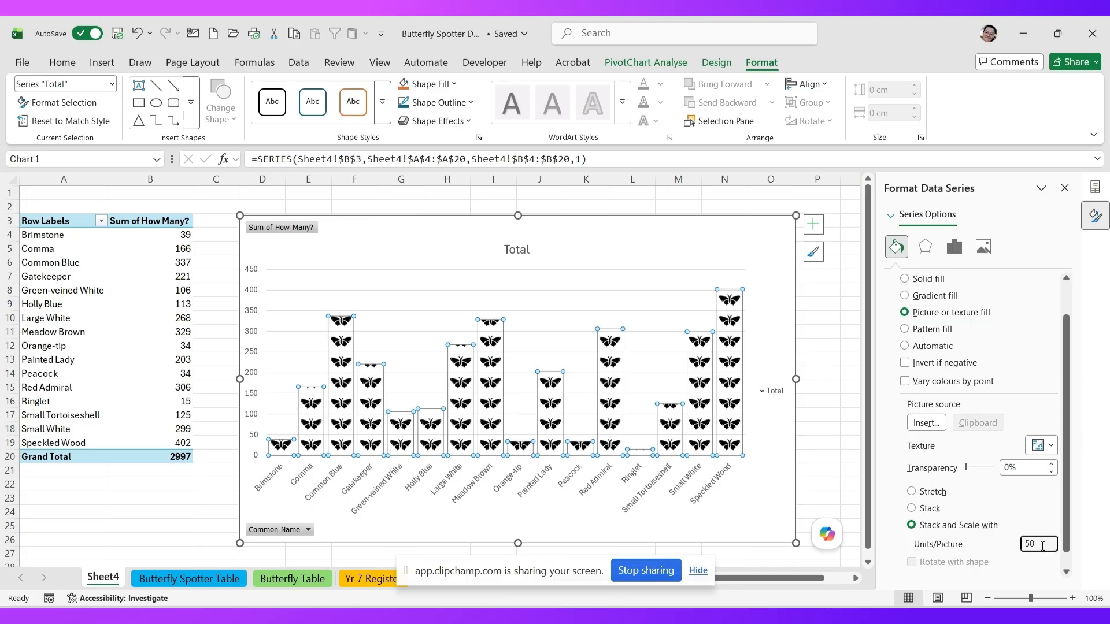
{"action": "type", "text": "25"}
{"action": "key", "text": "Tab"}
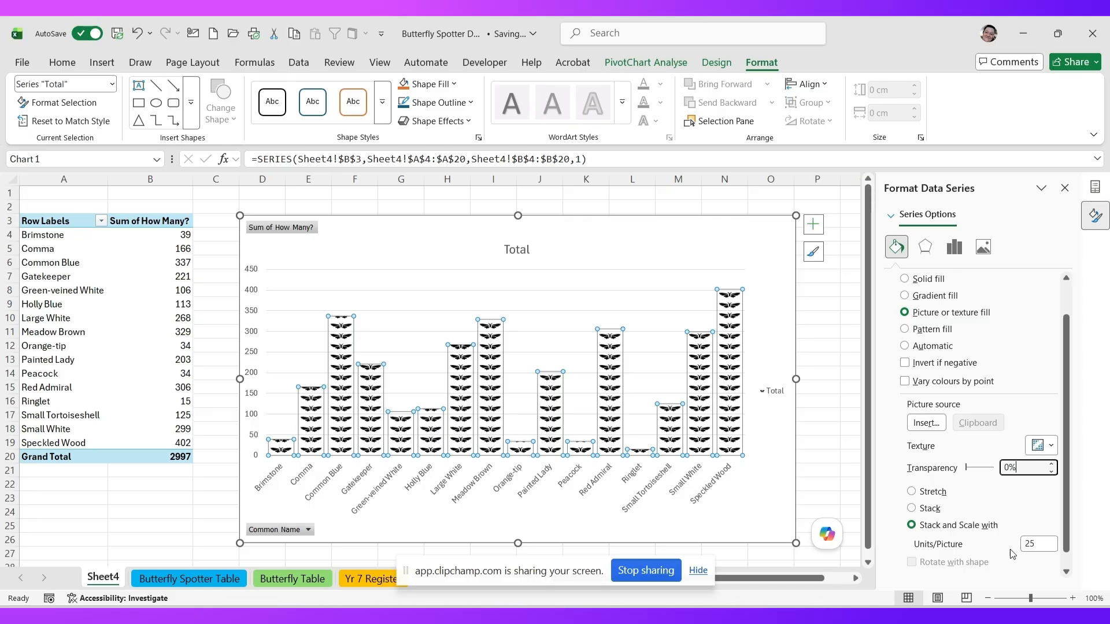
{"action": "left_click_drag", "start_coordinate": [1041, 544], "coordinate": [1008, 540]}
{"action": "type", "text": "100"}
{"action": "left_click", "coordinate": [1021, 467]}
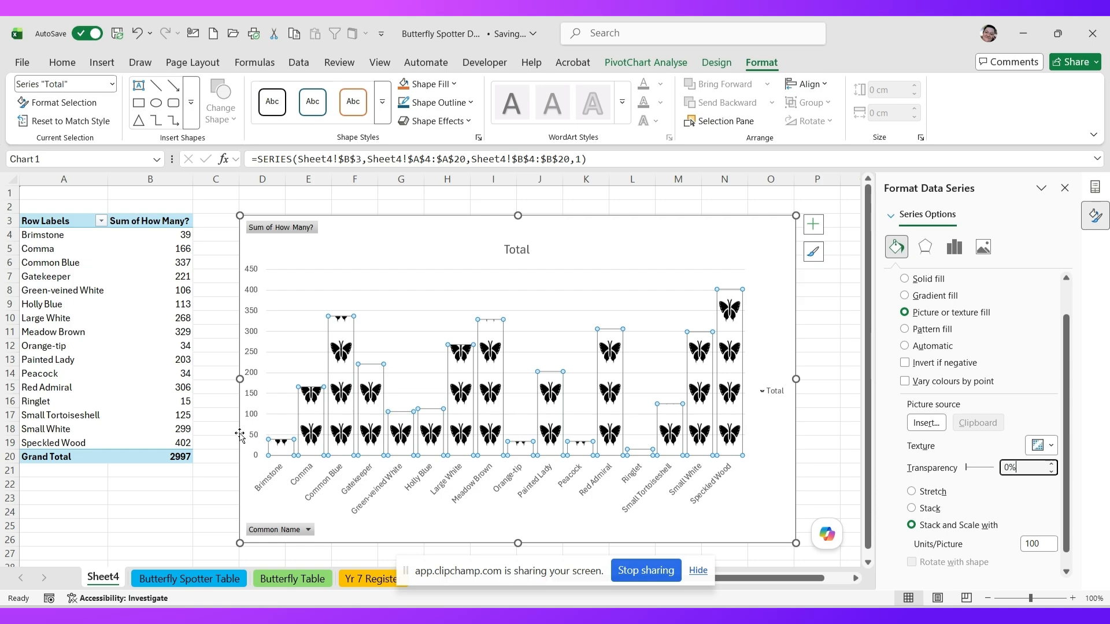
{"action": "double_click", "coordinate": [1030, 546]}
{"action": "type", "text": "50"}
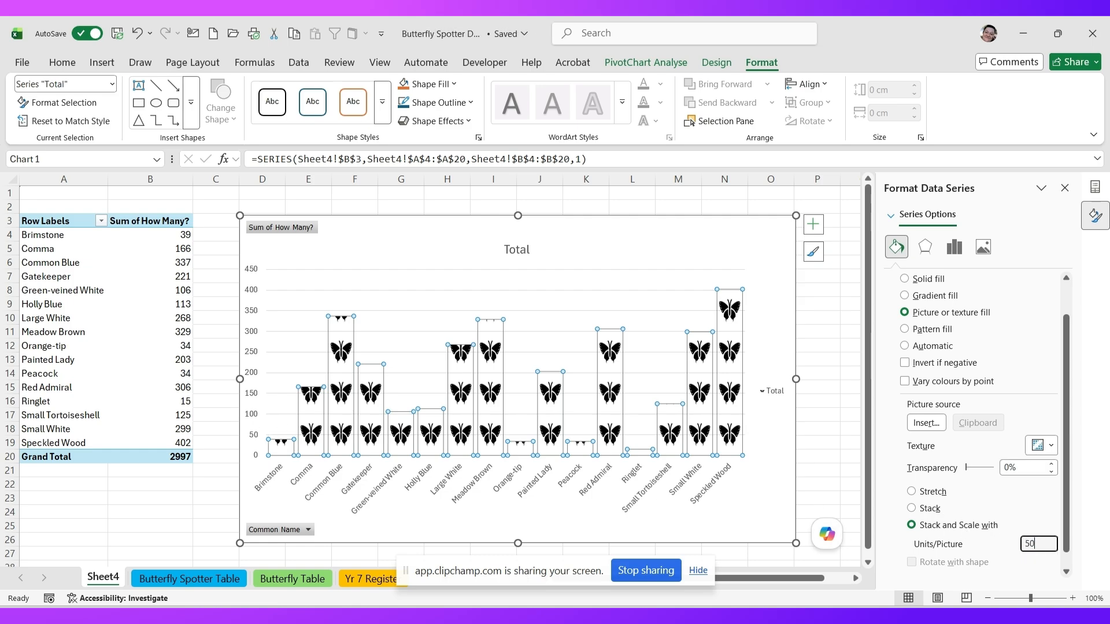
{"action": "left_click", "coordinate": [1028, 468]}
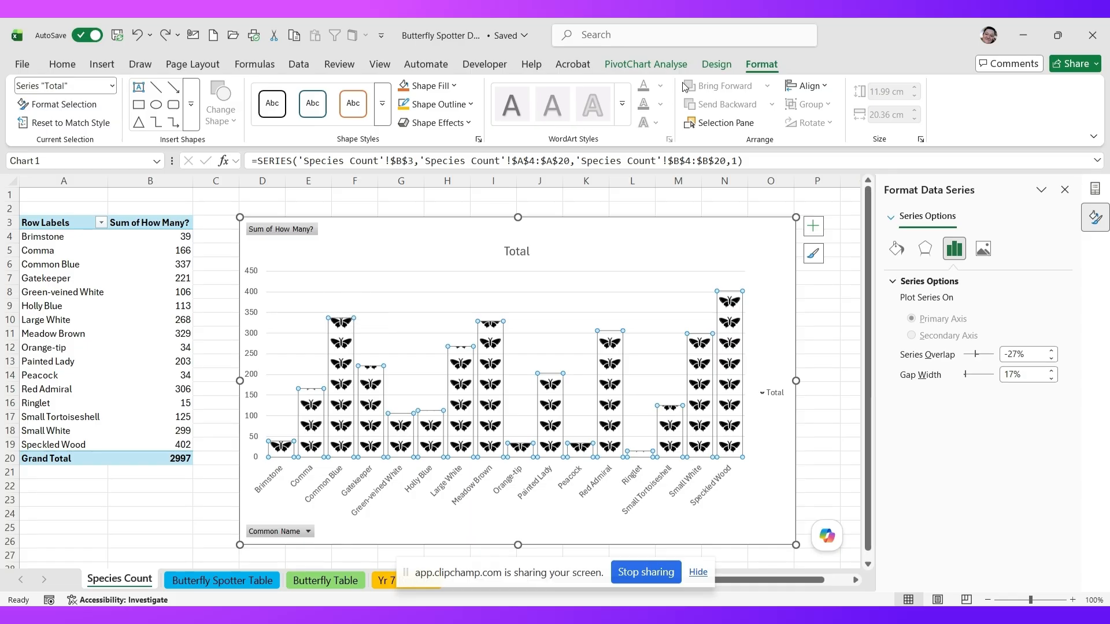
- Add Outside End data labels so each species' count sits above its column
{"action": "left_click", "coordinate": [716, 65]}
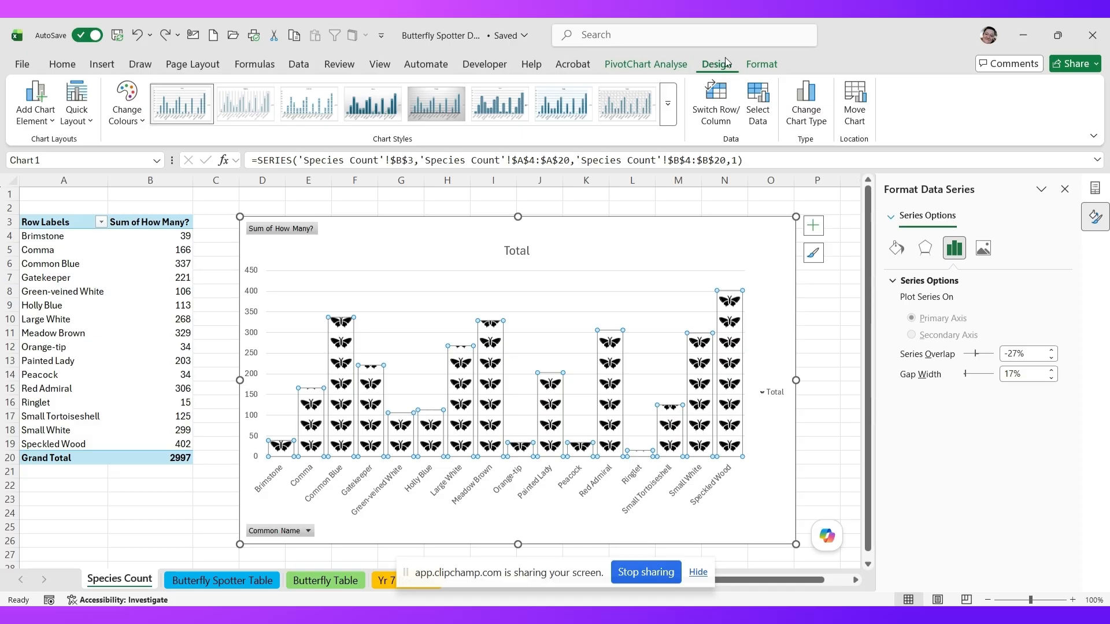
{"action": "left_click", "coordinate": [40, 119]}
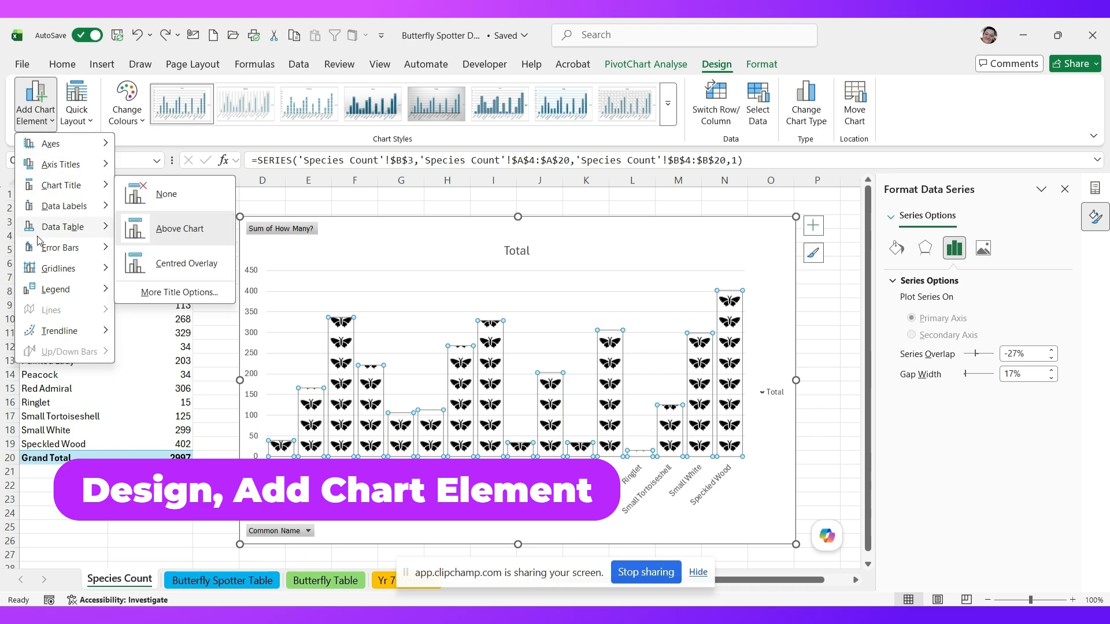
{"action": "mouse_move", "coordinate": [49, 215]}
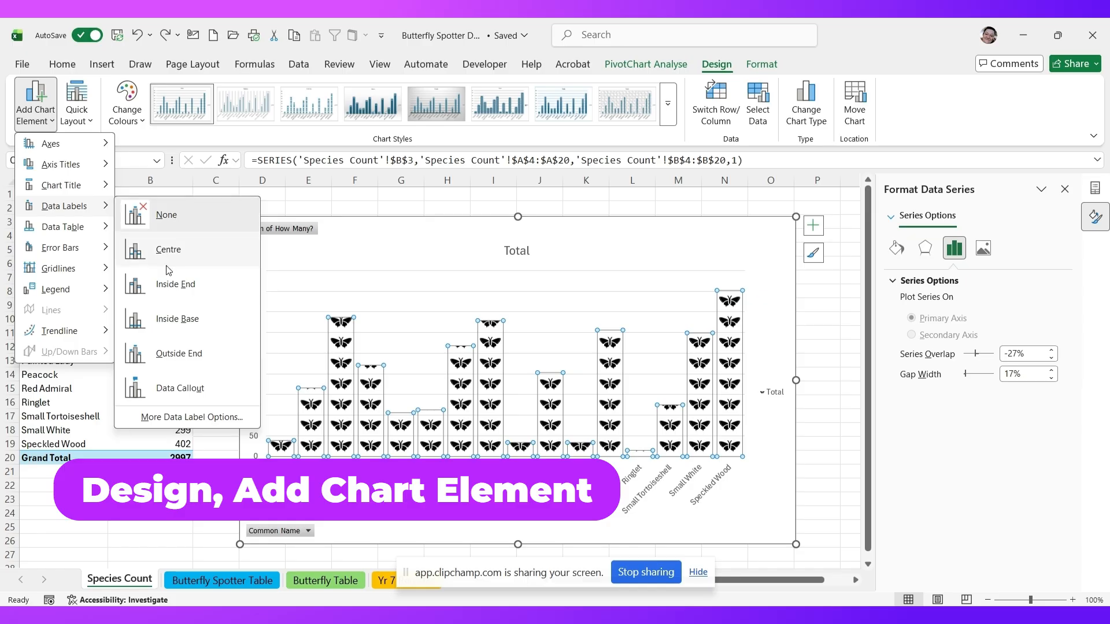
{"action": "left_click", "coordinate": [167, 355]}
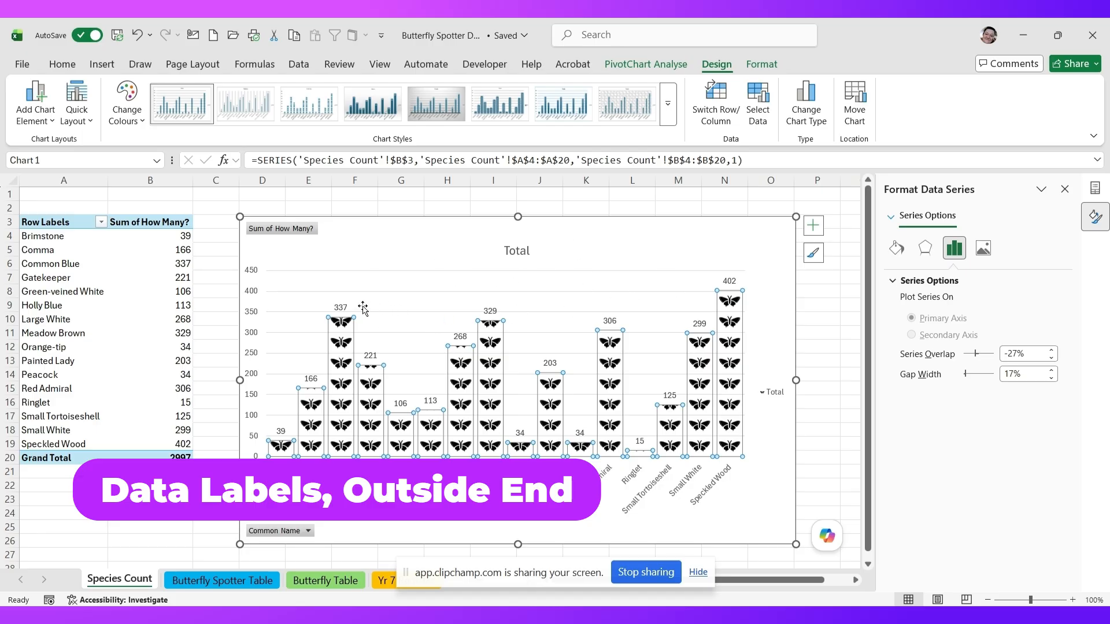
- Enlarge the chart's data label font size to 10
{"action": "left_click", "coordinate": [341, 312]}
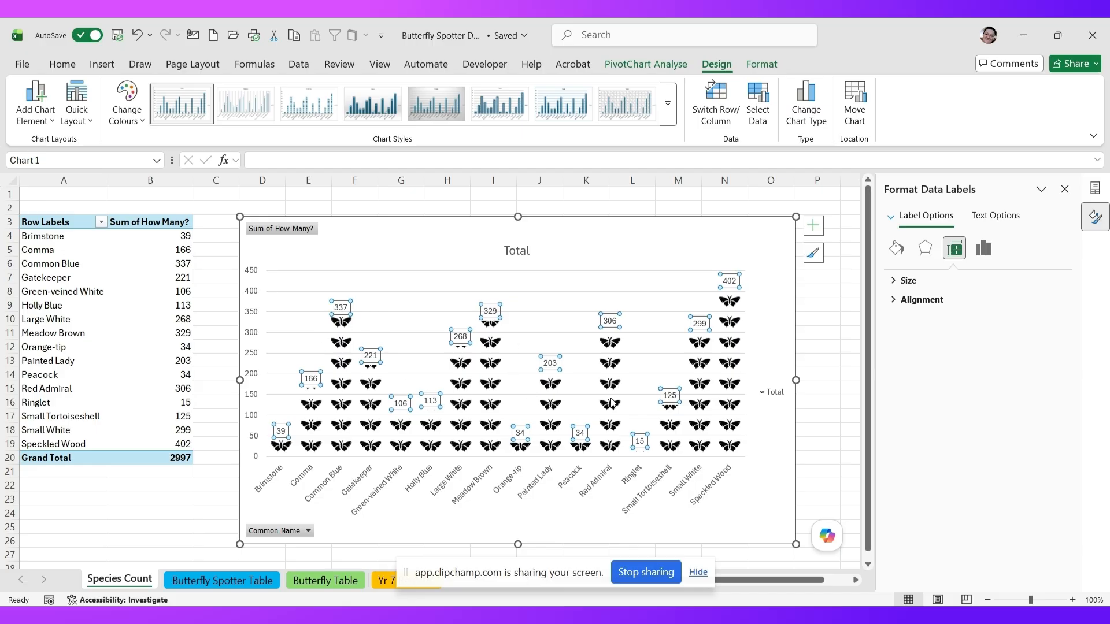
{"action": "left_click", "coordinate": [59, 66]}
{"action": "left_click", "coordinate": [223, 92]}
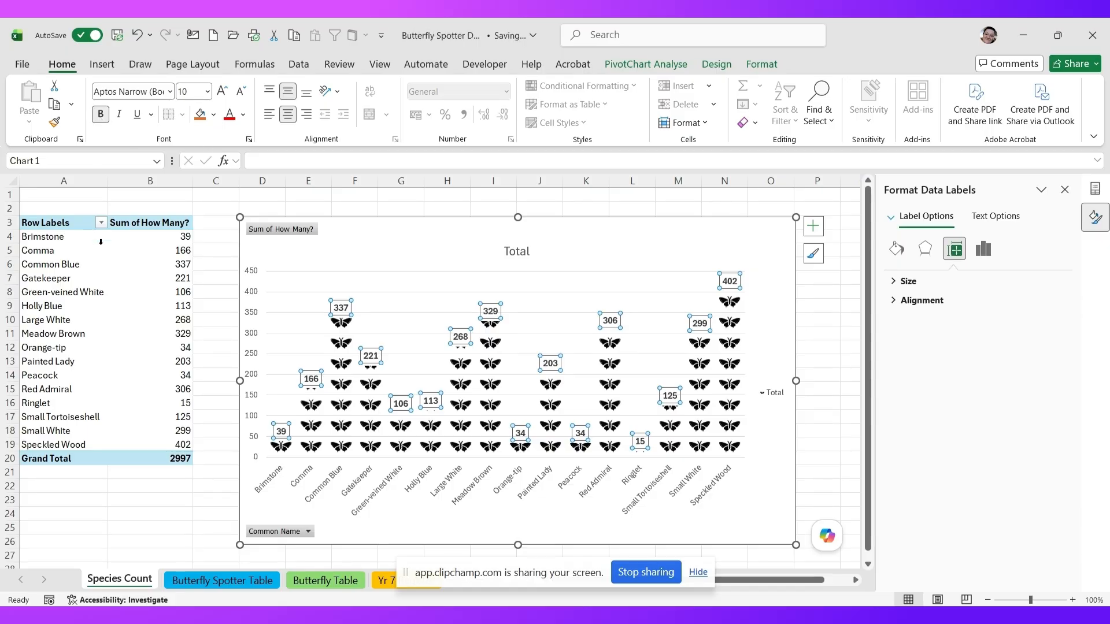
- Replace the 'Total' chart title with 'Butterflies Spotted by Species'
{"action": "left_click", "coordinate": [508, 253]}
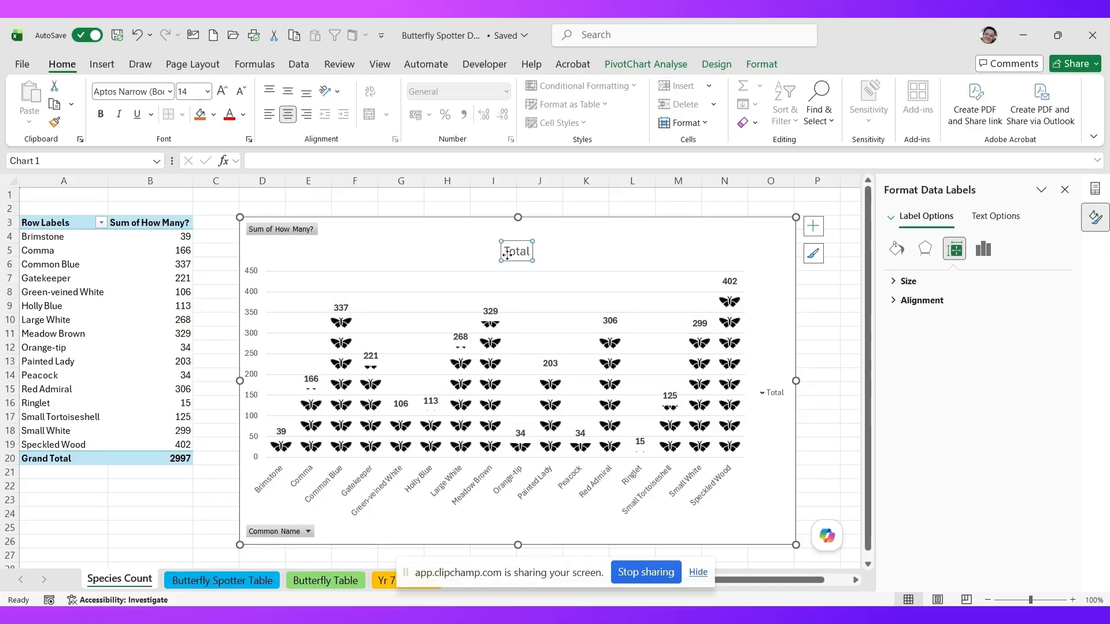
{"action": "left_click", "coordinate": [508, 251]}
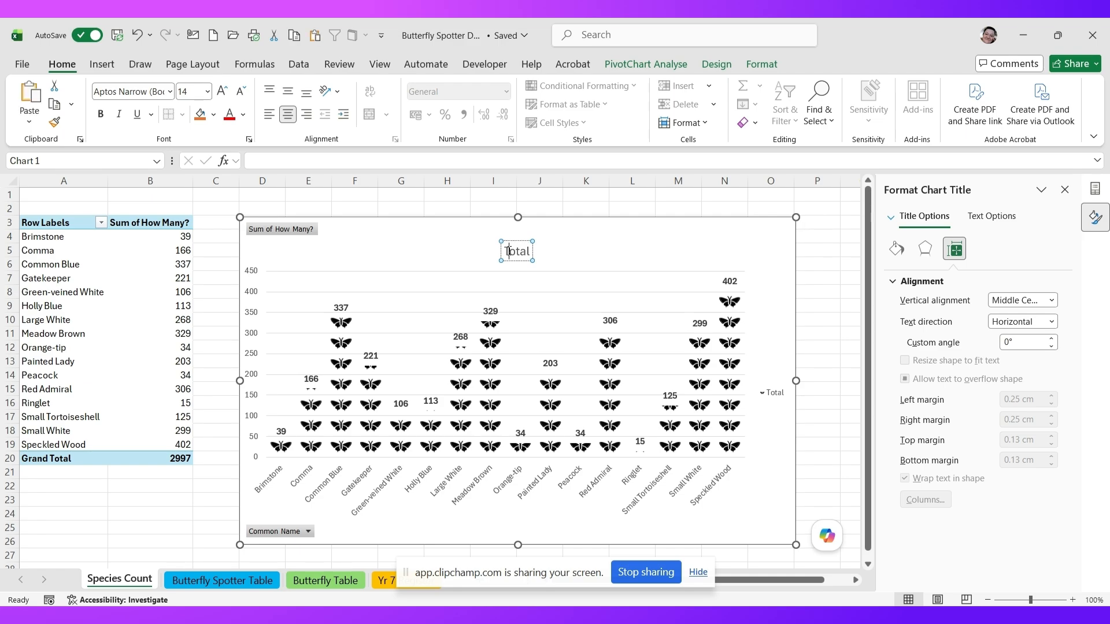
{"action": "left_click_drag", "start_coordinate": [508, 252], "coordinate": [535, 252]}
{"action": "left_click", "coordinate": [524, 252]}
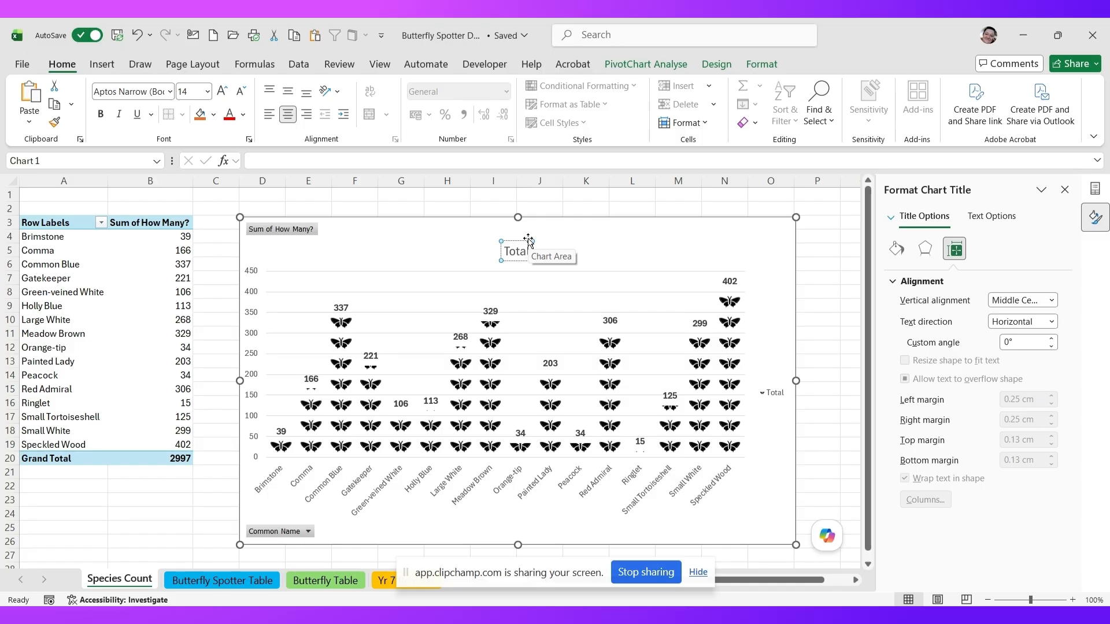
{"action": "key", "text": "BackSpace"}
{"action": "key", "text": "BackSpace"}
{"action": "key", "text": "BackSpace"}
{"action": "key", "text": "BackSpace"}
{"action": "key", "text": "BackSpace"}
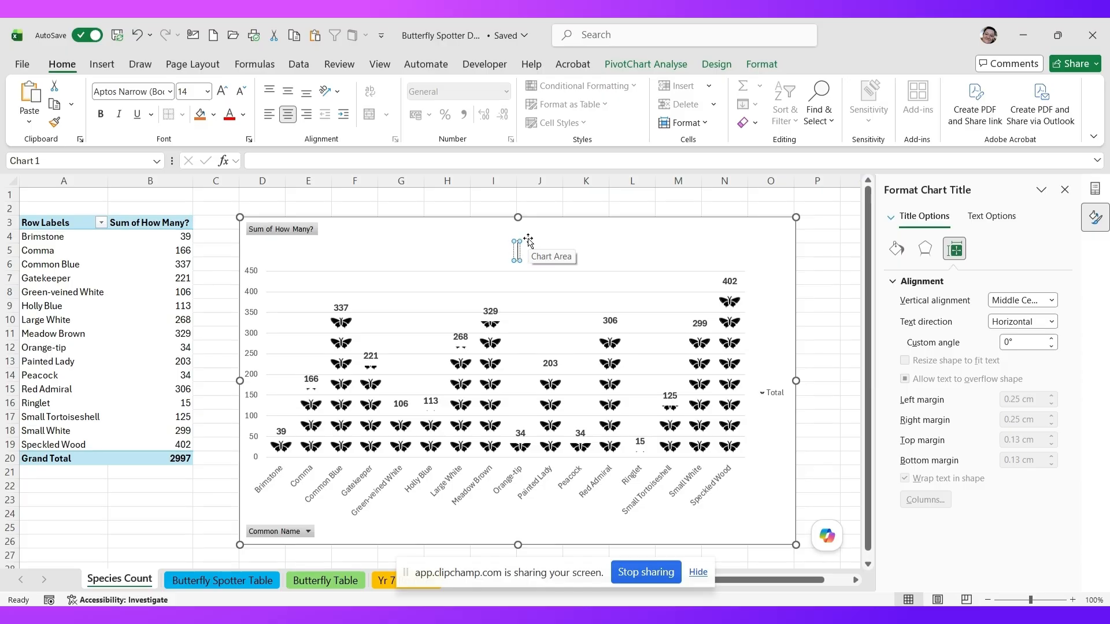
{"action": "type", "text": "Butterflie"}
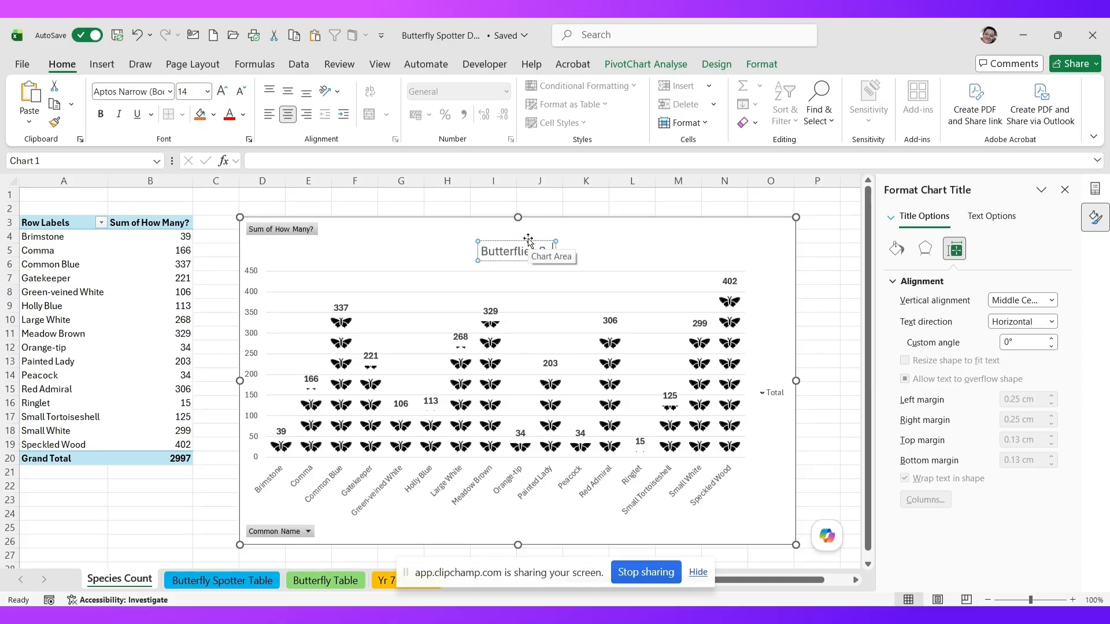
{"action": "type", "text": "s Spotted by Sp"}
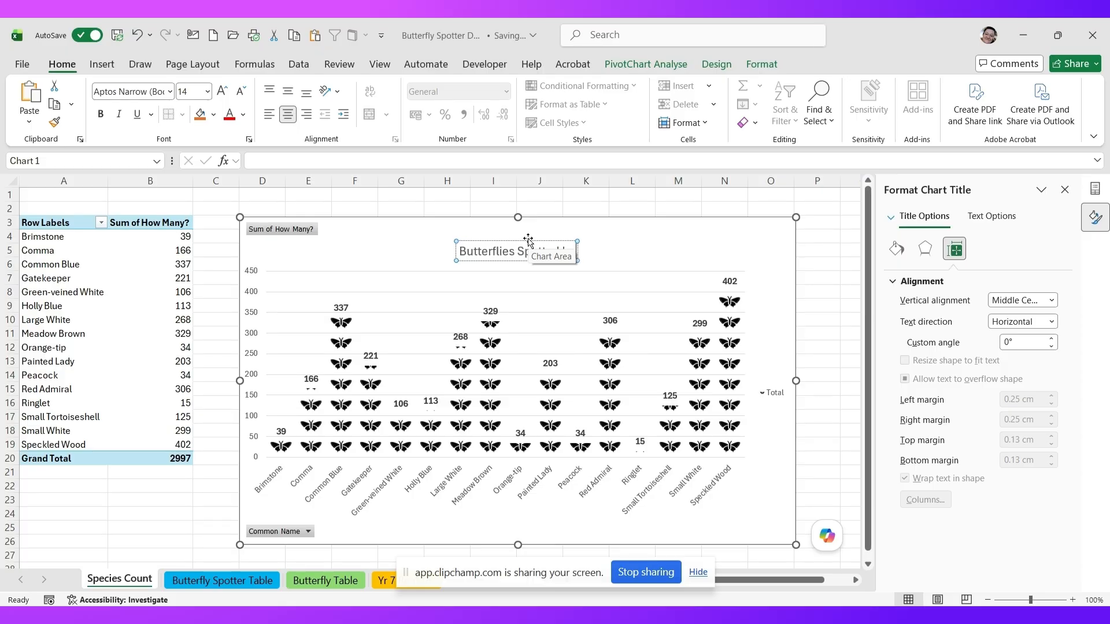
{"action": "type", "text": "ecies"}
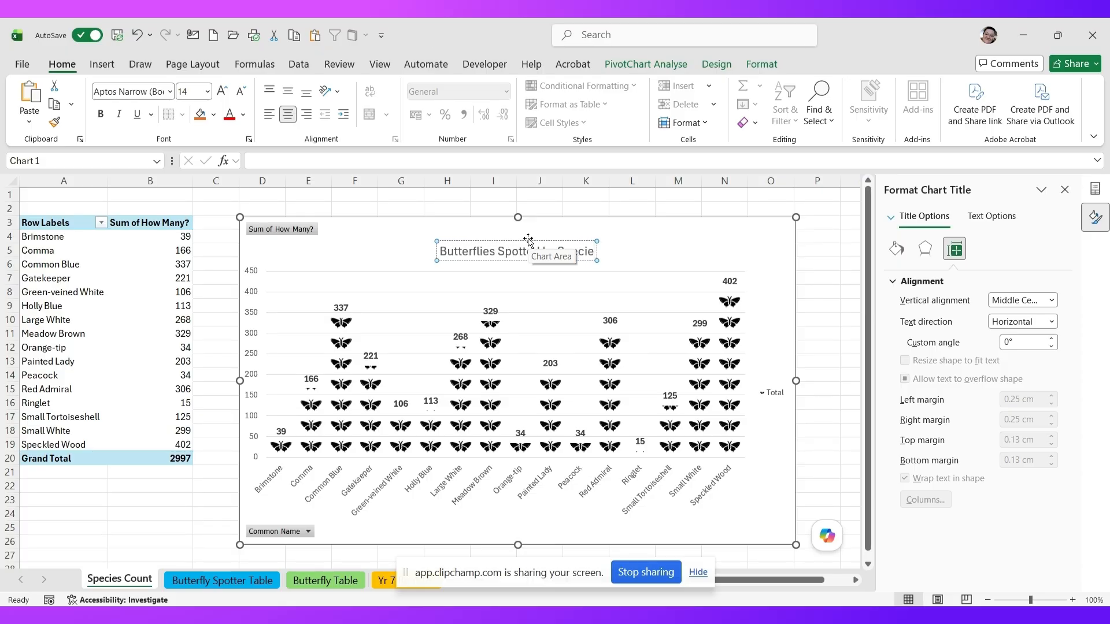
{"action": "left_click", "coordinate": [632, 259]}
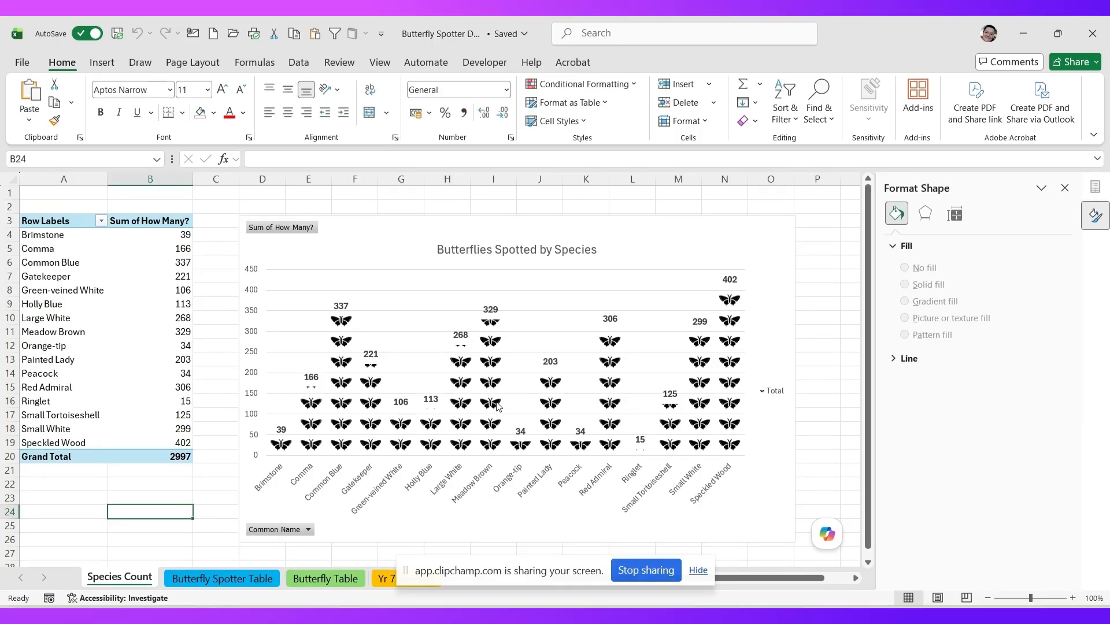
{"action": "mouse_move", "coordinate": [497, 407]}
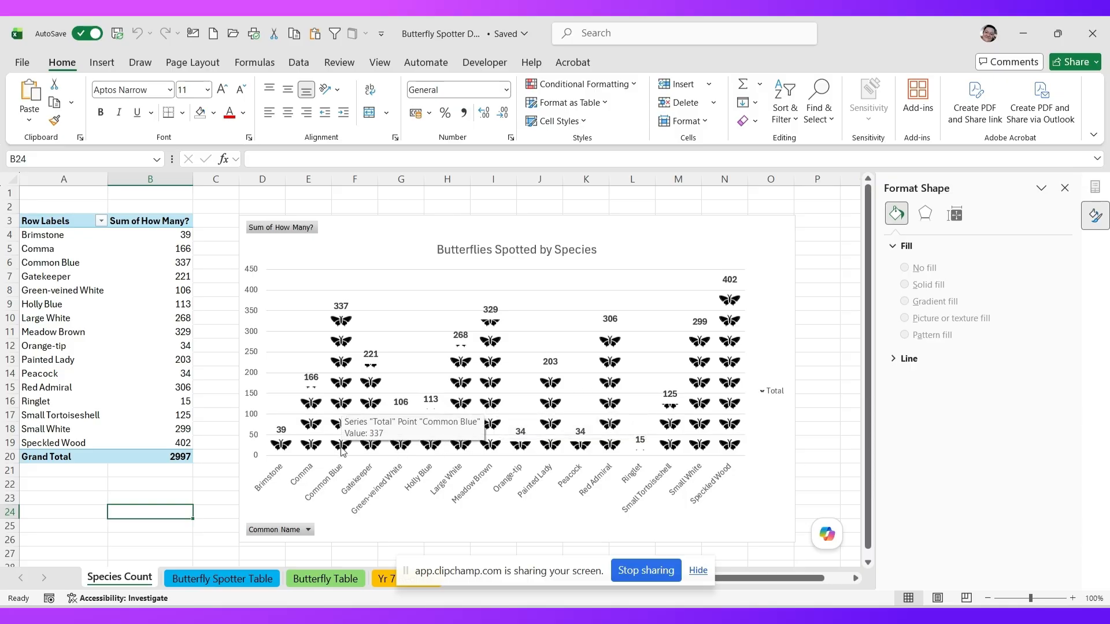
{"action": "mouse_move", "coordinate": [339, 323]}
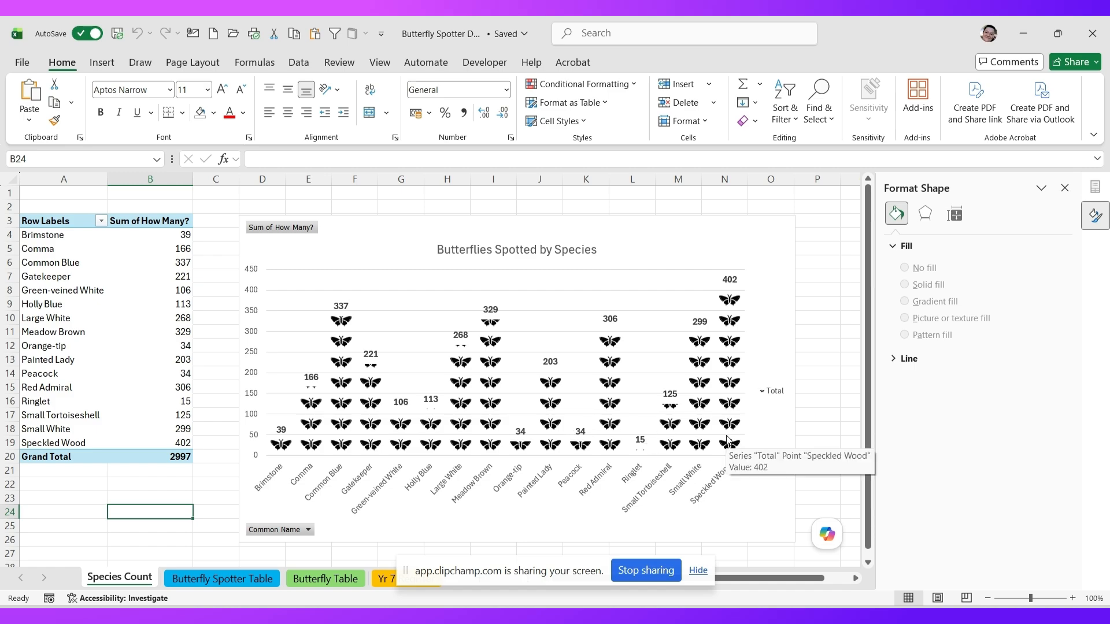
{"action": "mouse_move", "coordinate": [520, 454]}
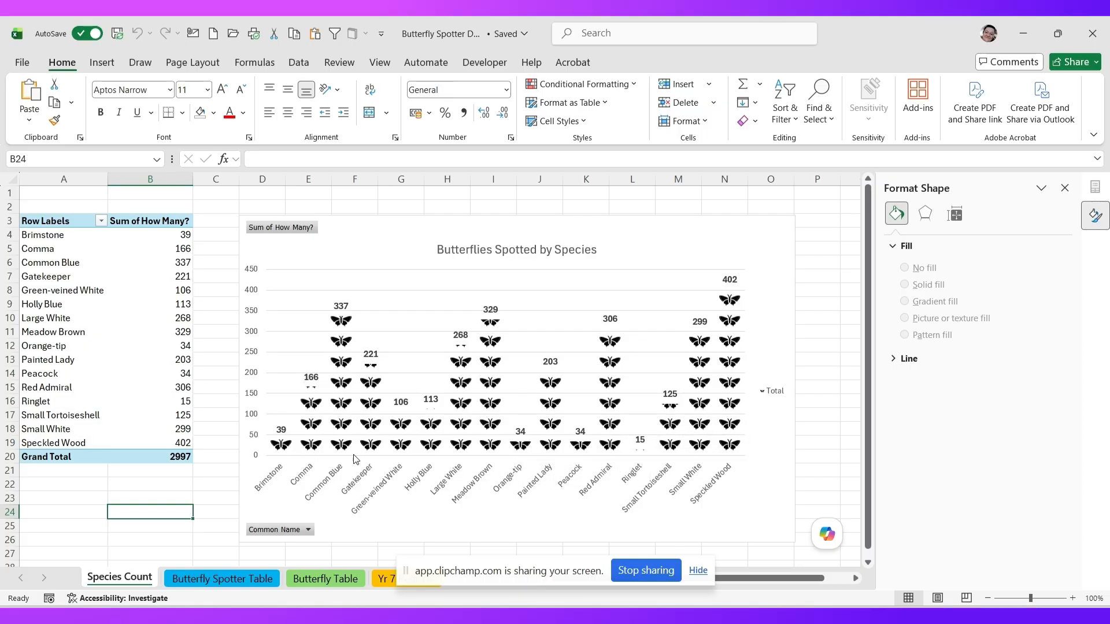
{"action": "mouse_move", "coordinate": [739, 383]}
{"action": "mouse_move", "coordinate": [503, 375]}
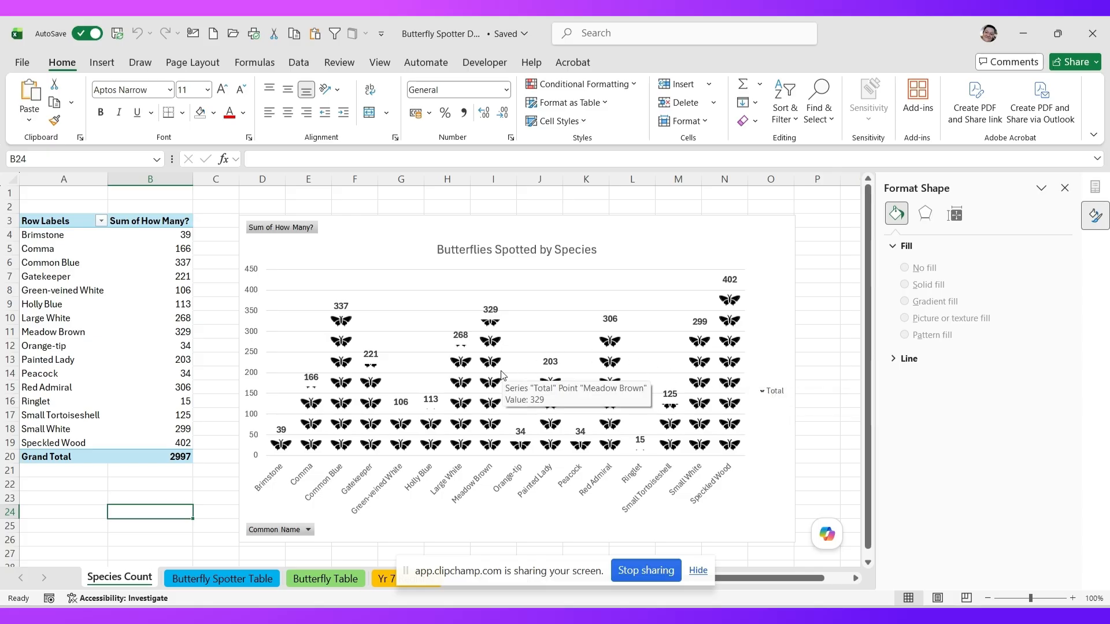
- Insert a PivotChart & PivotTable from the Butterfly Spotter Table onto a new worksheet
{"action": "left_click", "coordinate": [233, 581]}
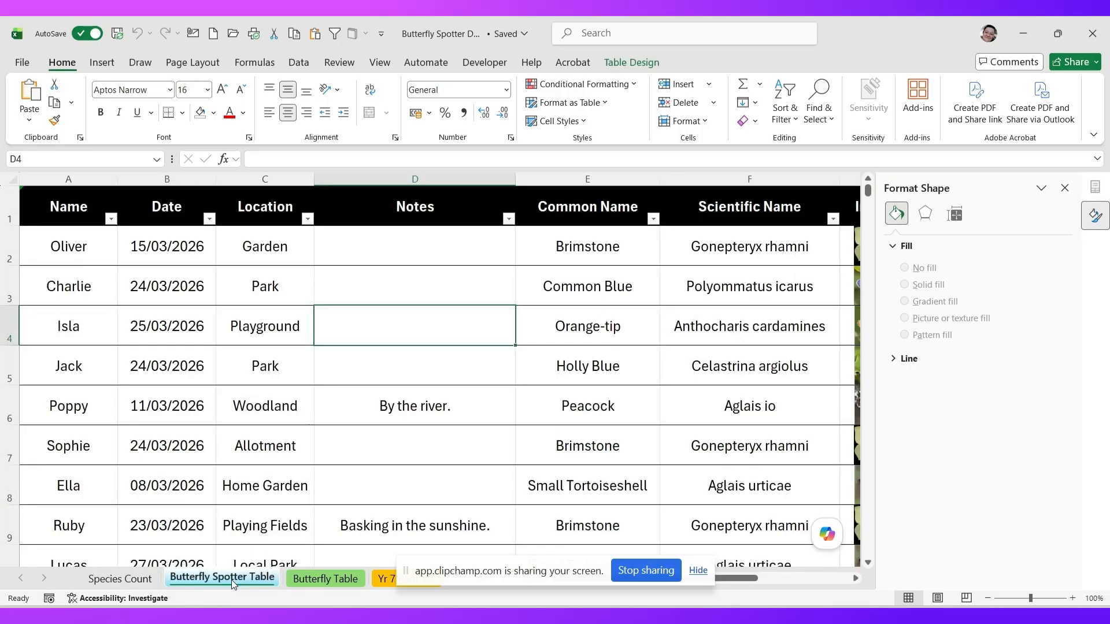
{"action": "left_click", "coordinate": [415, 288]}
{"action": "left_click", "coordinate": [100, 61]}
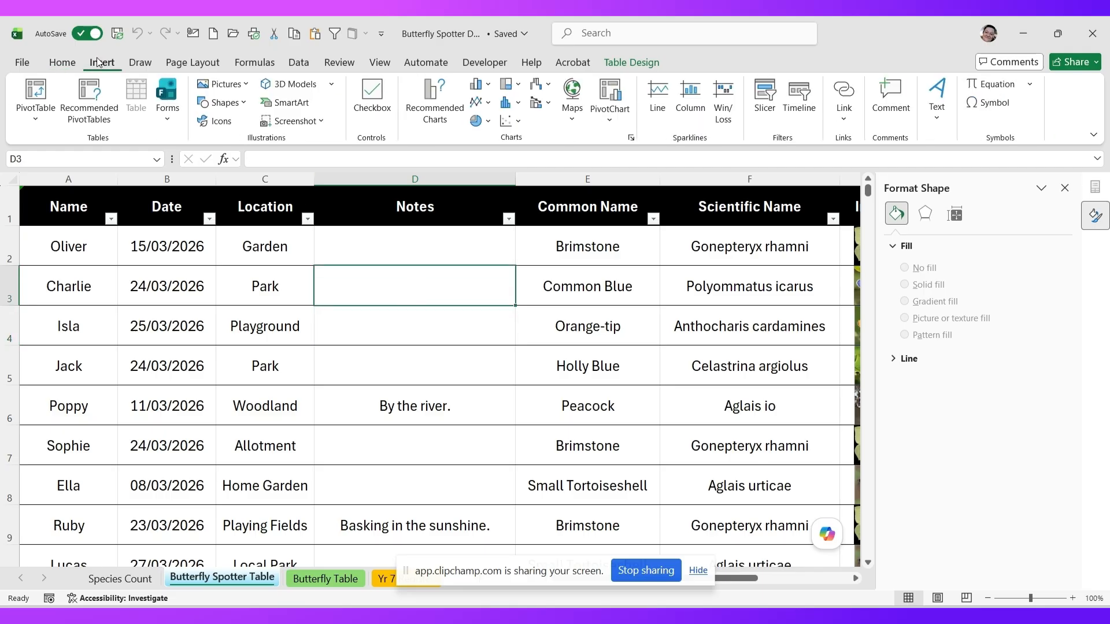
{"action": "left_click", "coordinate": [610, 116]}
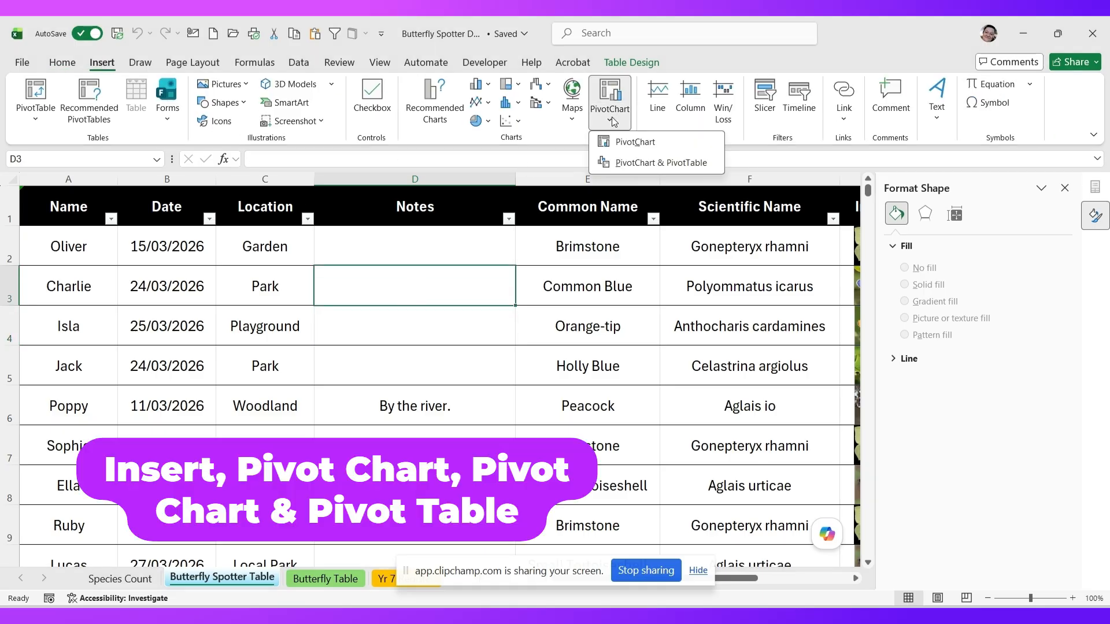
{"action": "left_click", "coordinate": [636, 165]}
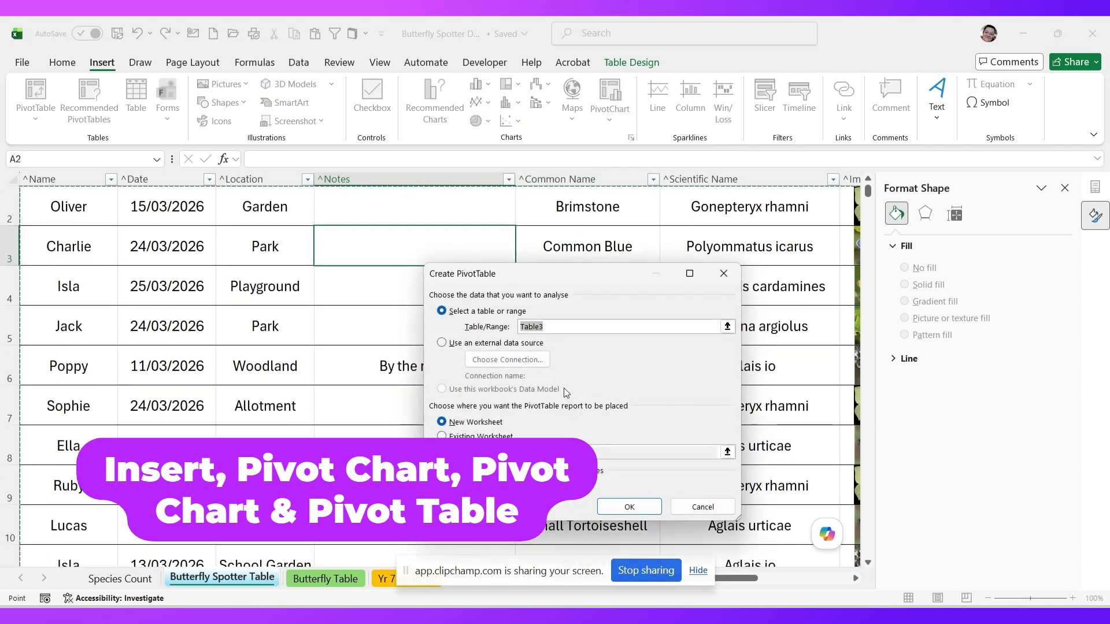
{"action": "left_click", "coordinate": [614, 507]}
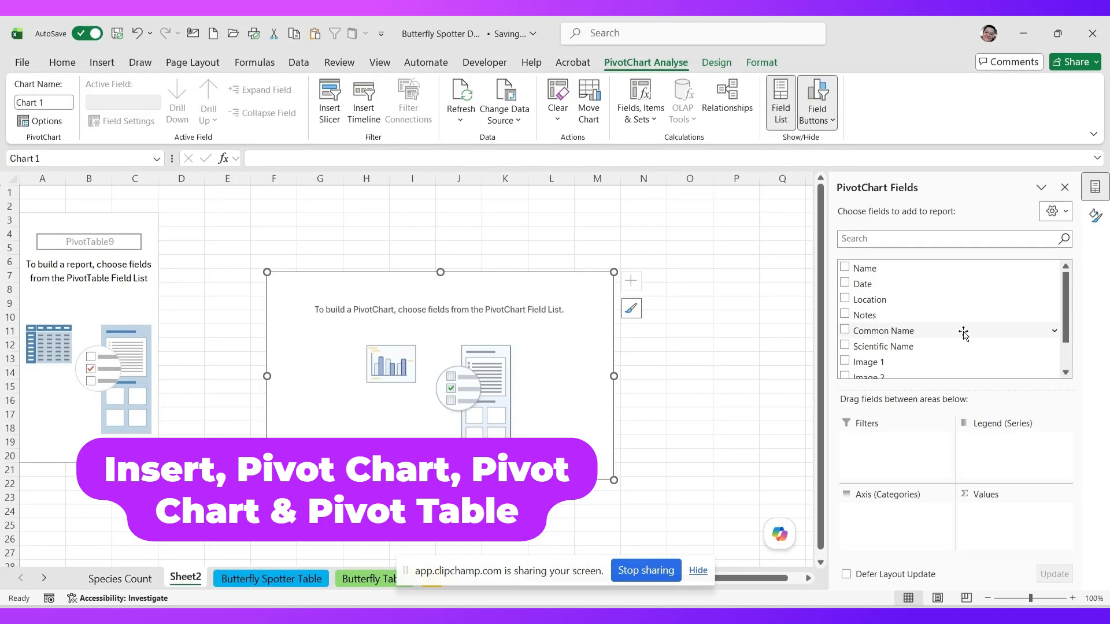
- Put Common Name on the chart axis and sum How Many? as its values
{"action": "left_click_drag", "start_coordinate": [963, 334], "coordinate": [910, 526]}
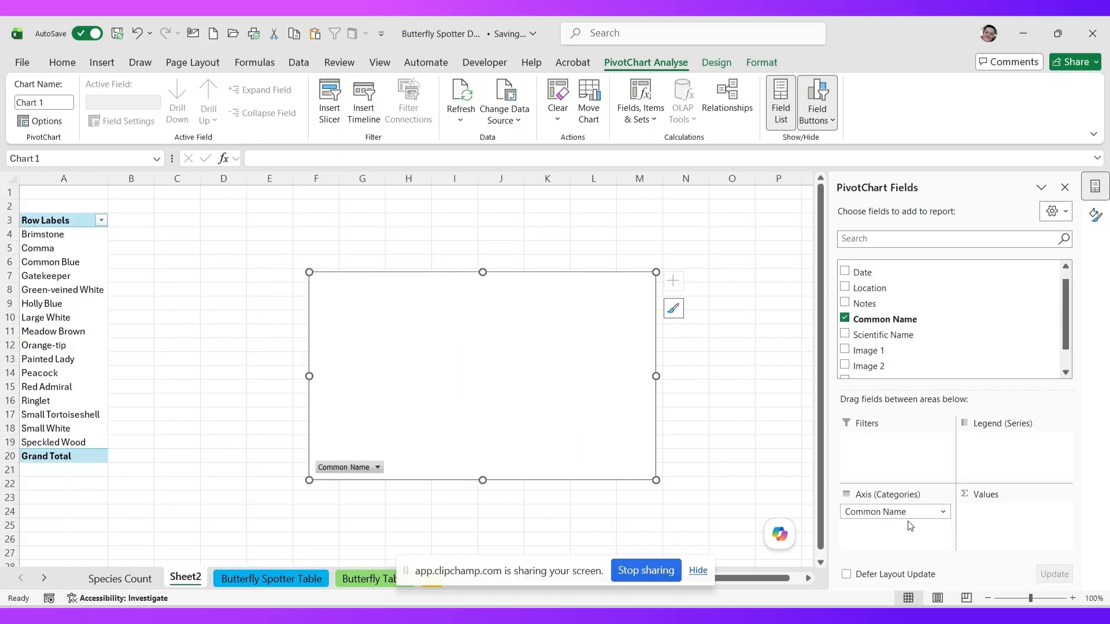
{"action": "scroll", "coordinate": [1065, 318], "scroll_direction": "down", "scroll_amount": 2}
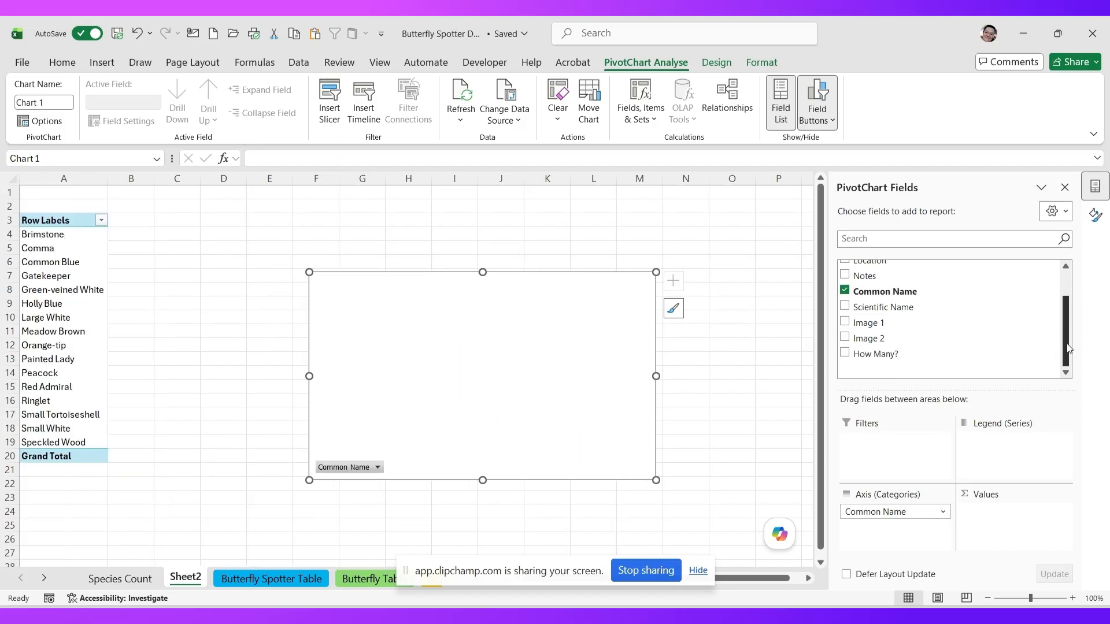
{"action": "mouse_move", "coordinate": [876, 354]}
{"action": "left_mouse_down"}
{"action": "mouse_move", "coordinate": [1021, 541]}
{"action": "mouse_move", "coordinate": [1017, 532]}
{"action": "left_mouse_up"}
- Move the chart beside the pivot table and enlarge it to about row 27
{"action": "left_click_drag", "start_coordinate": [470, 305], "coordinate": [344, 232]}
{"action": "left_click_drag", "start_coordinate": [569, 409], "coordinate": [805, 561]}
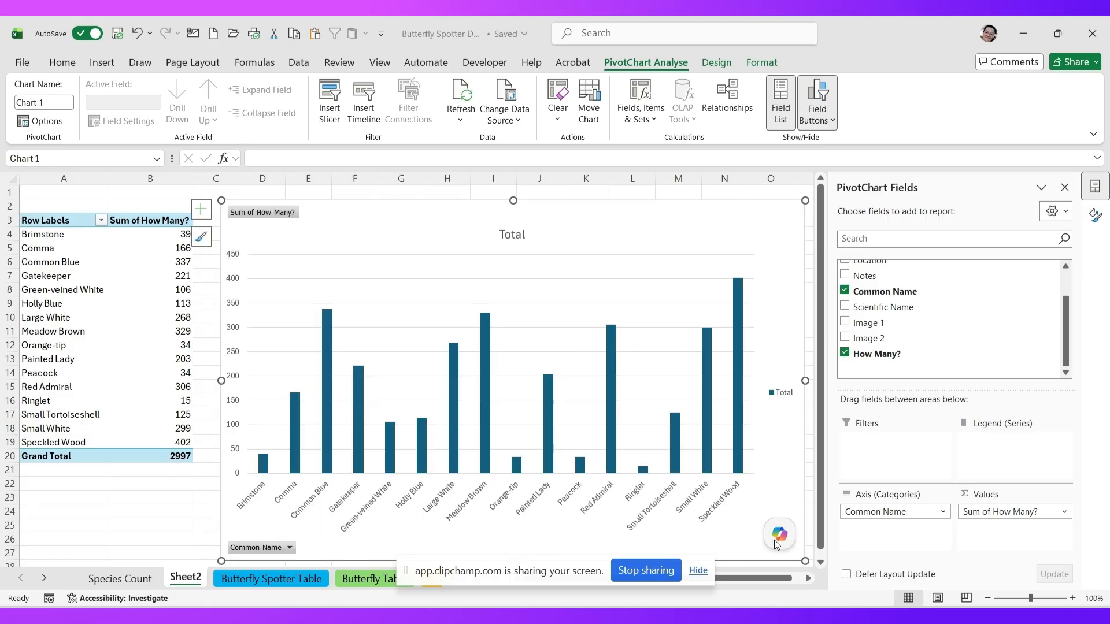
{"action": "left_click", "coordinate": [263, 467]}
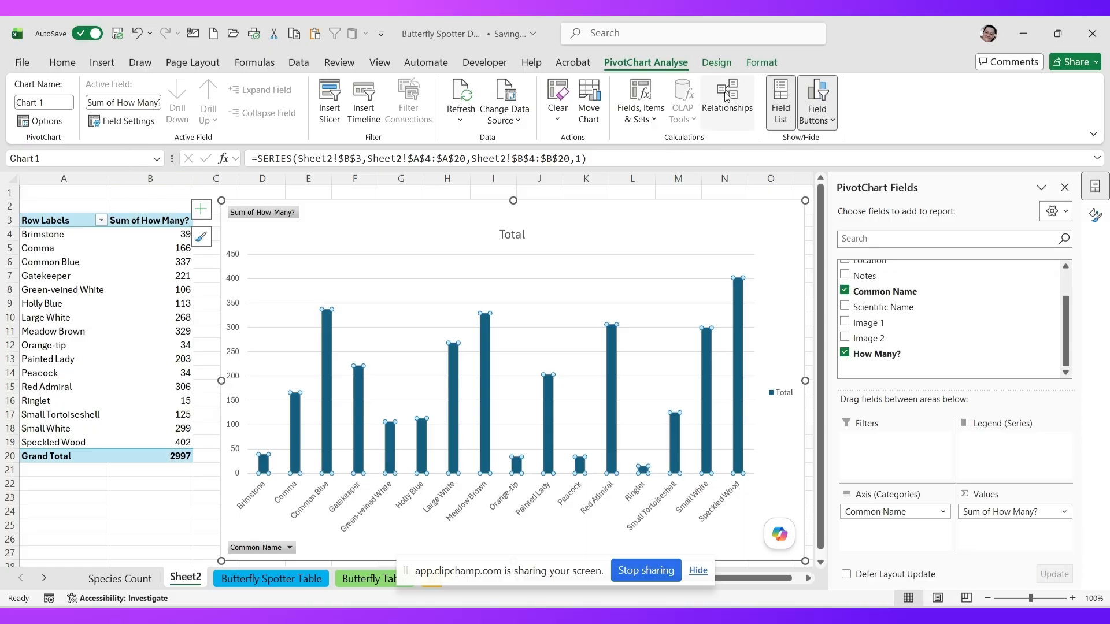
- Set the bar series gap width to 4% in the series formatting options
{"action": "left_click", "coordinate": [724, 68]}
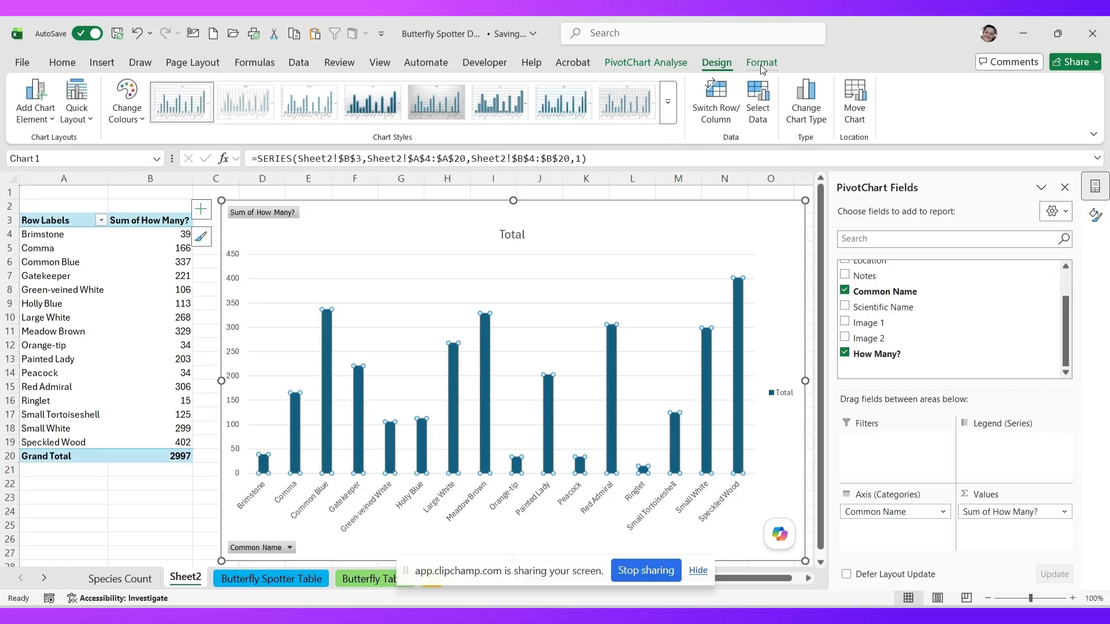
{"action": "left_click", "coordinate": [761, 63]}
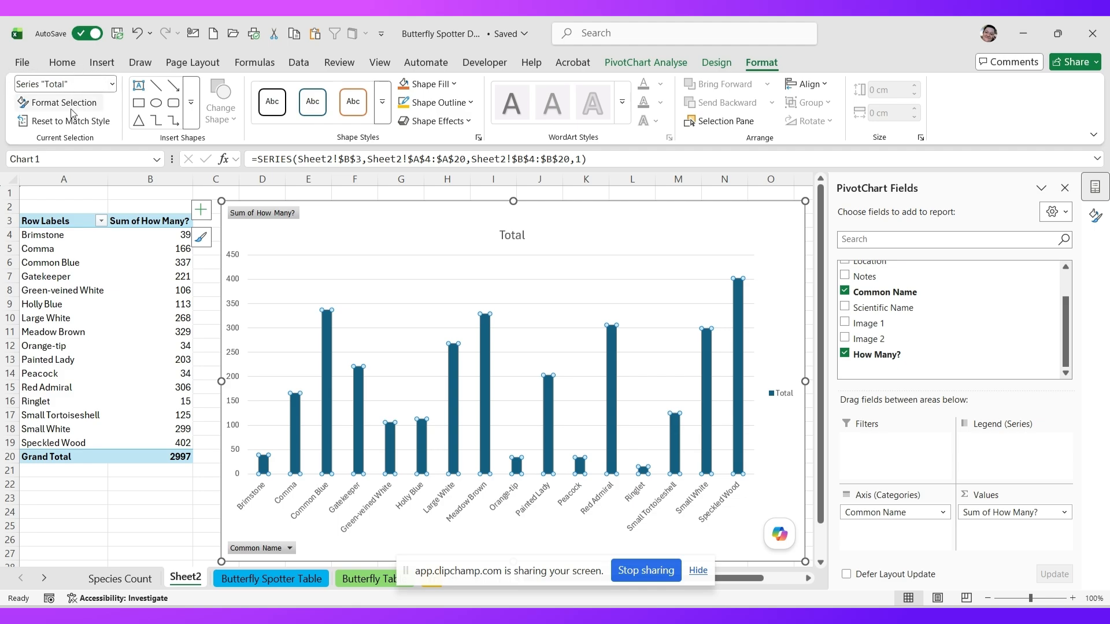
{"action": "left_click", "coordinate": [52, 104]}
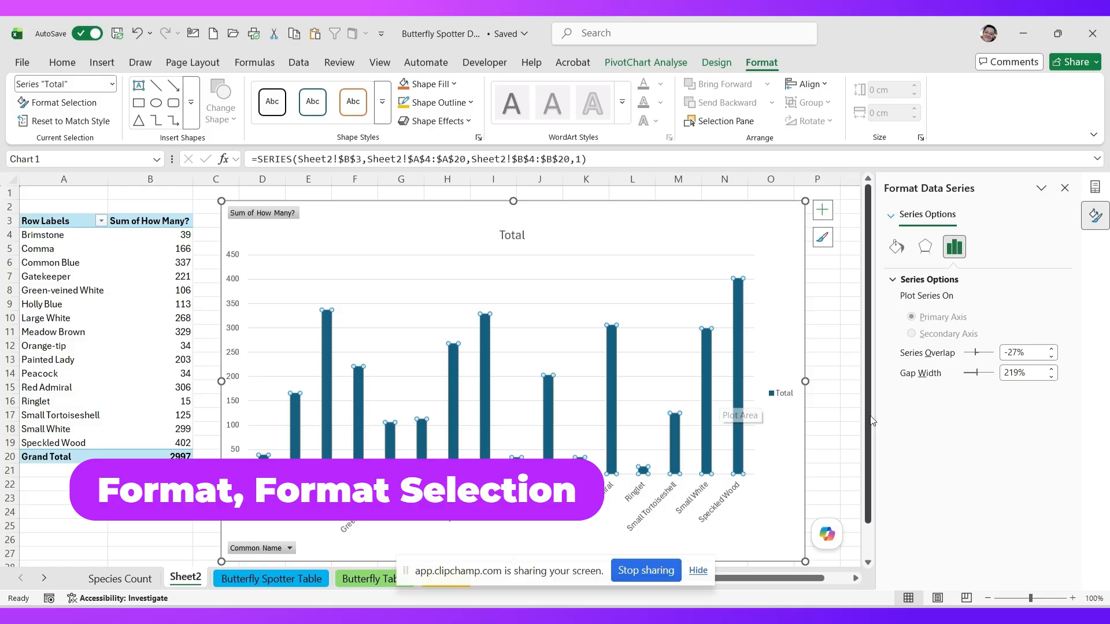
{"action": "left_click", "coordinate": [966, 374]}
{"action": "left_click_drag", "start_coordinate": [976, 376], "coordinate": [965, 375]}
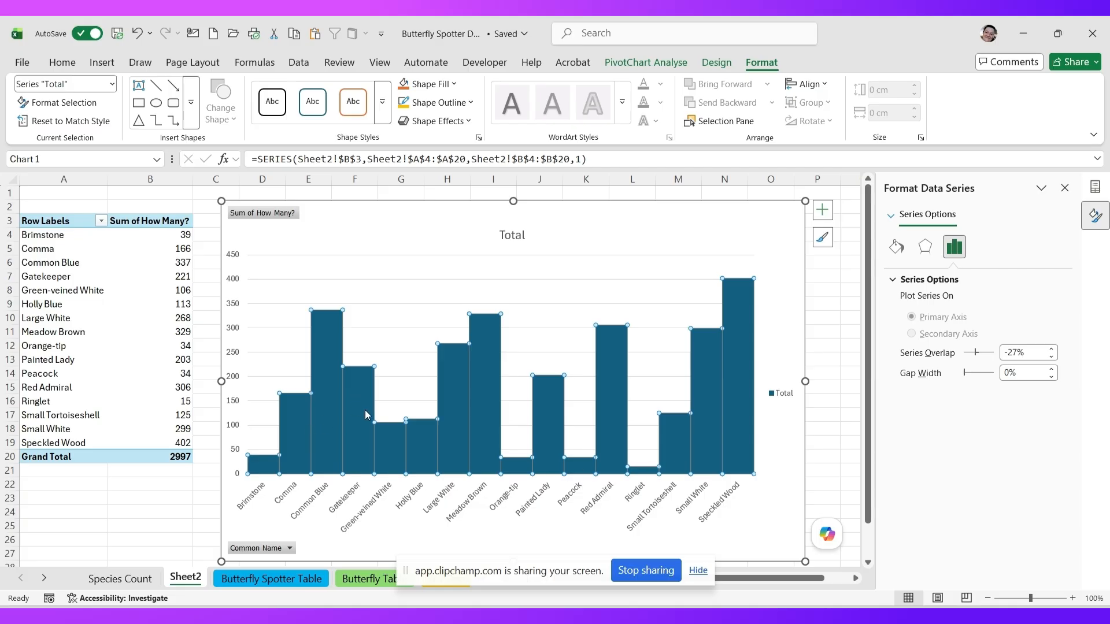
{"action": "left_click", "coordinate": [1052, 368]}
{"action": "left_click", "coordinate": [1051, 369]}
{"action": "left_click", "coordinate": [1052, 369]}
{"action": "left_click", "coordinate": [1052, 369]}
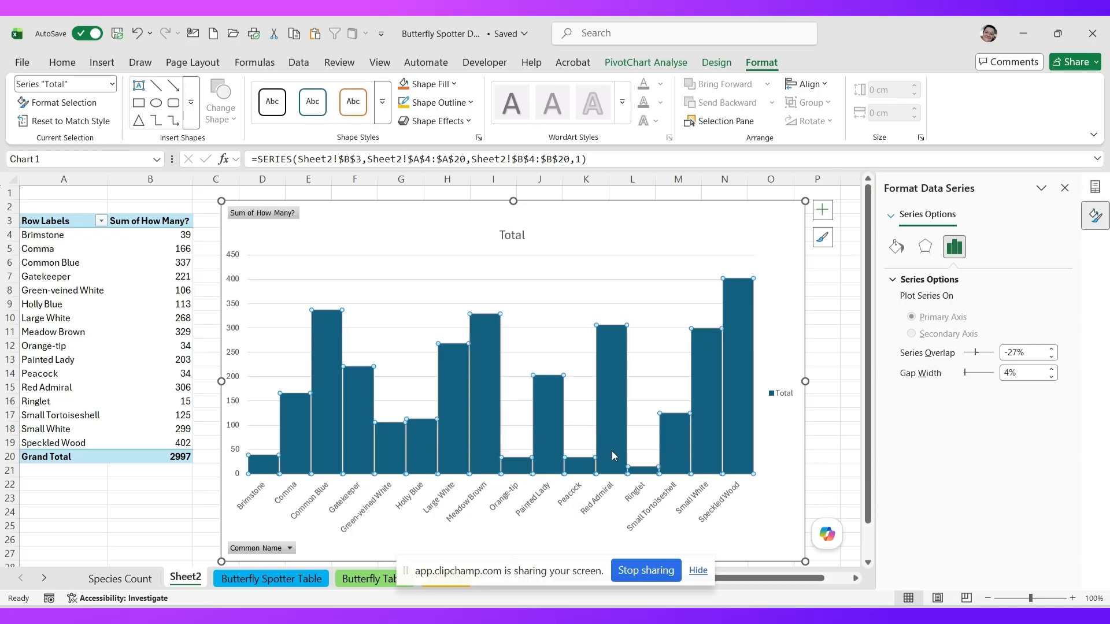
{"action": "mouse_move", "coordinate": [731, 465]}
- Fill the Brimstone bar alone with the Common Brimstone 1 picture from file
{"action": "left_click", "coordinate": [263, 470]}
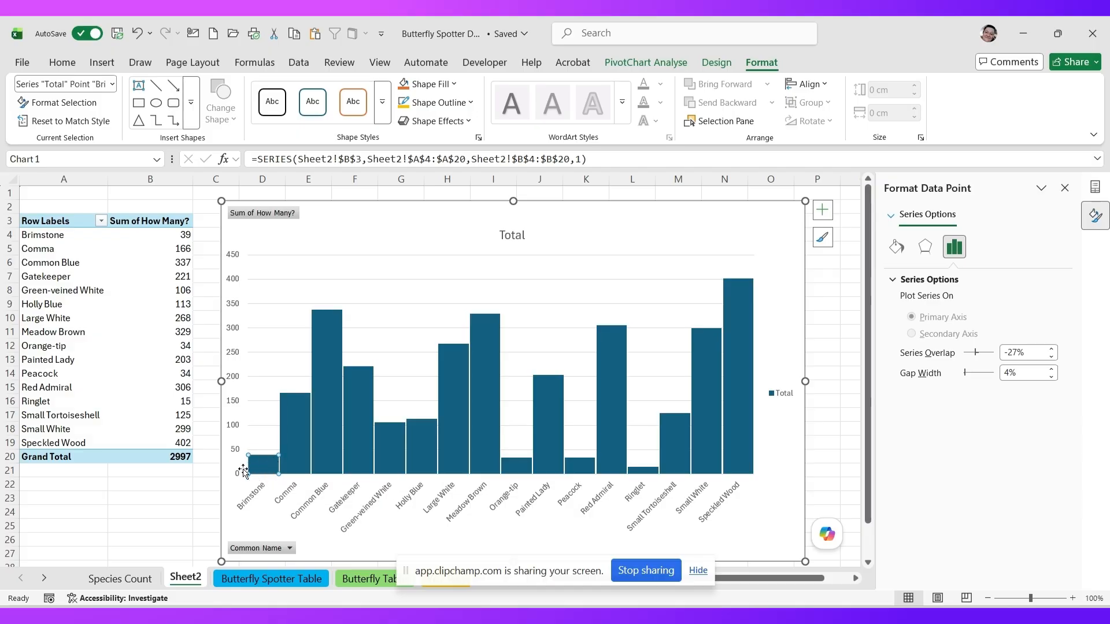
{"action": "mouse_move", "coordinate": [258, 470]}
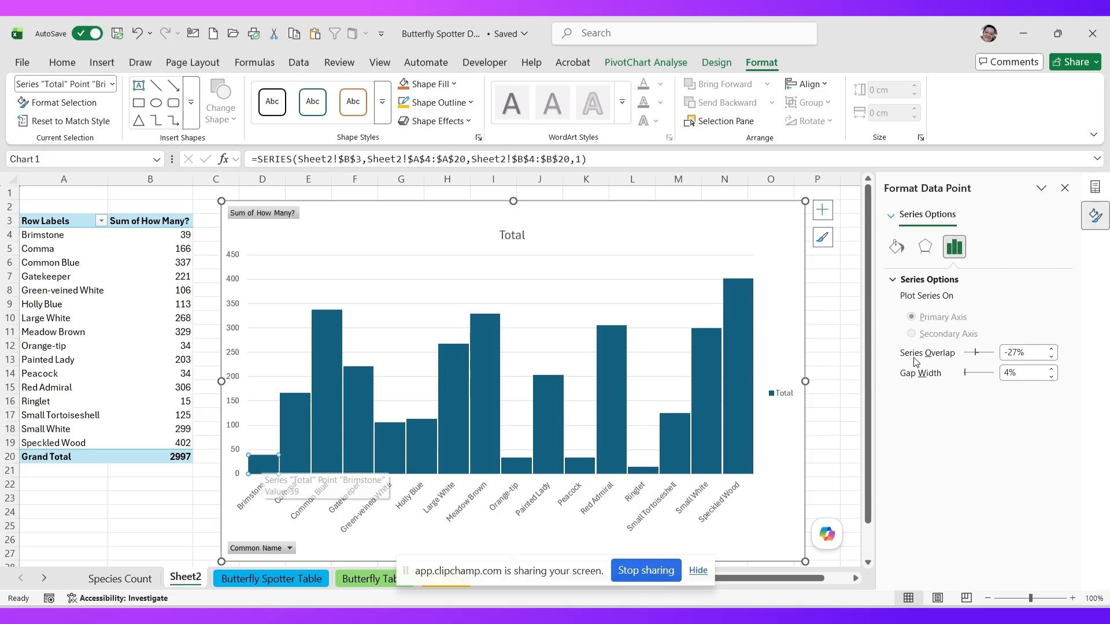
{"action": "left_click", "coordinate": [896, 247]}
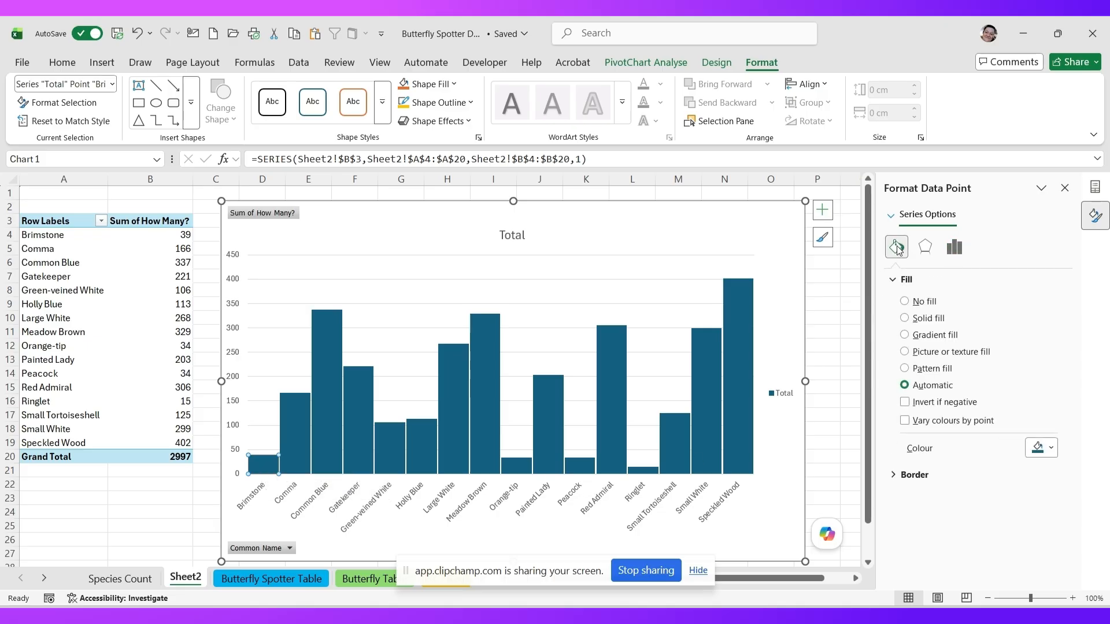
{"action": "left_click", "coordinate": [905, 352]}
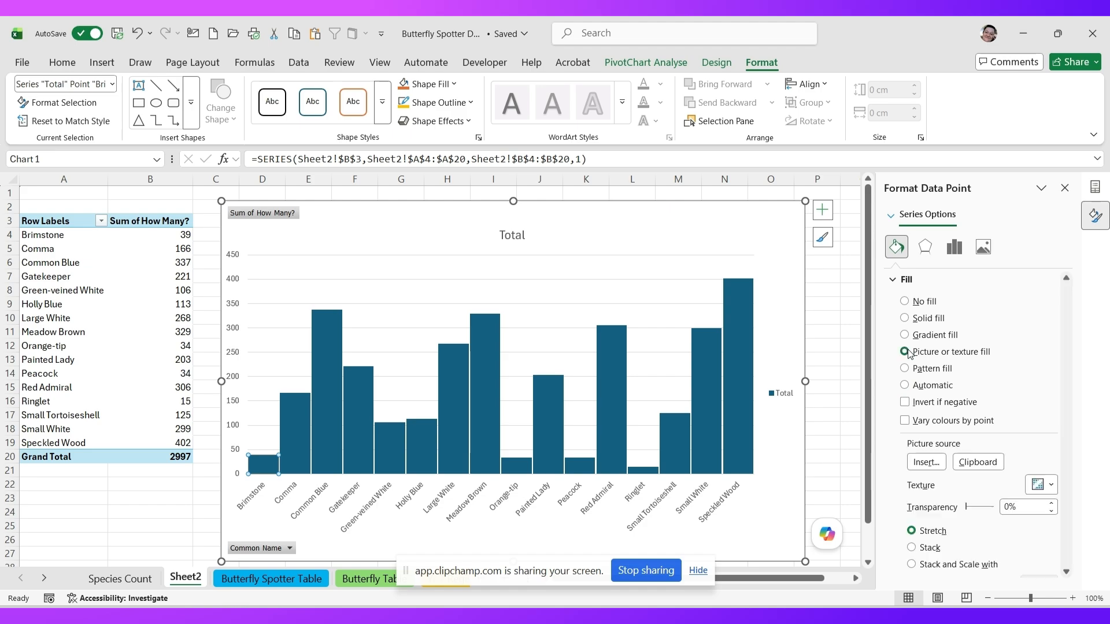
{"action": "left_click", "coordinate": [928, 462]}
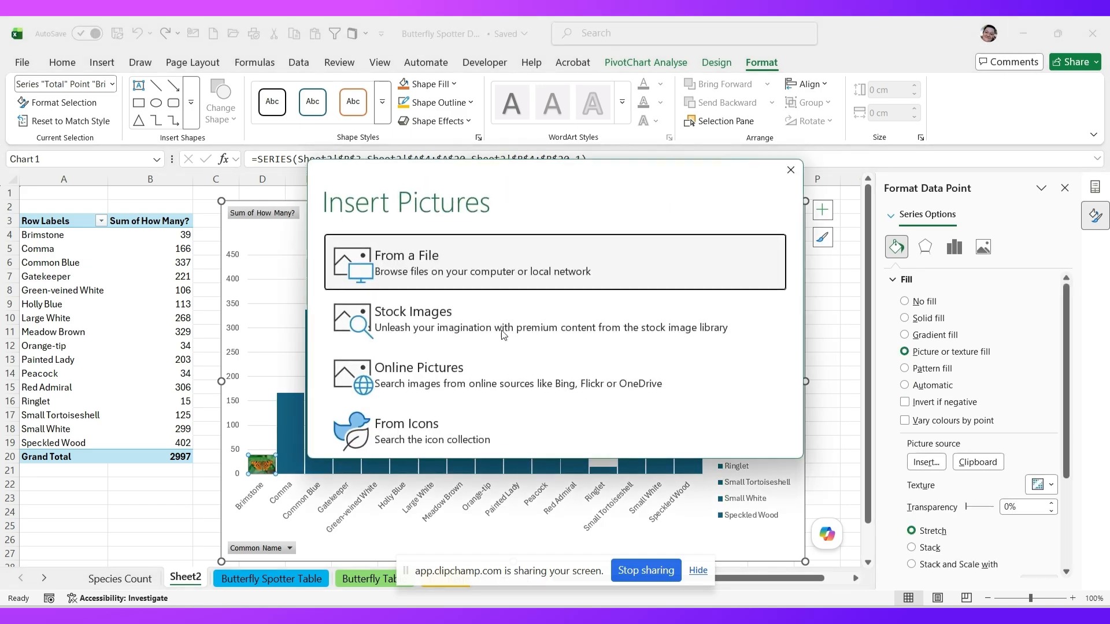
{"action": "left_click", "coordinate": [431, 272]}
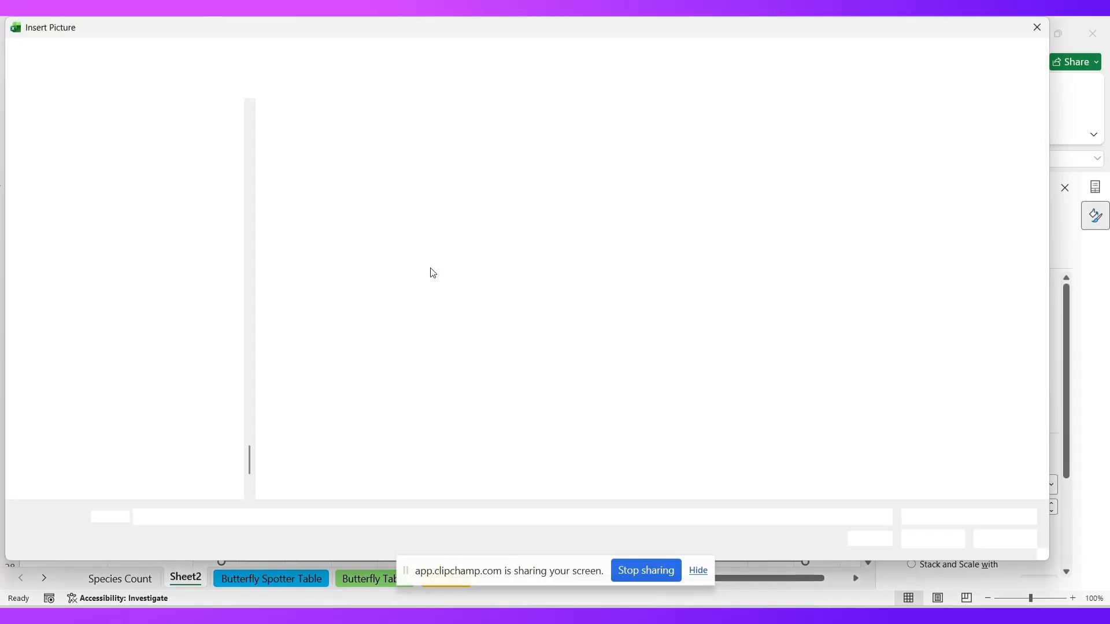
{"action": "left_click", "coordinate": [707, 158]}
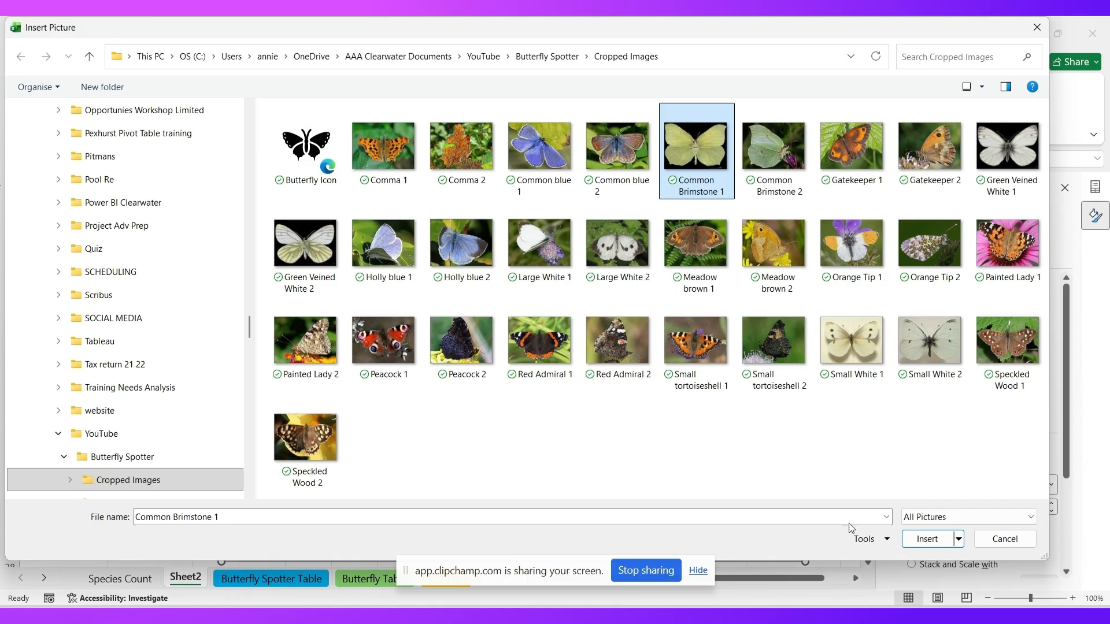
{"action": "left_click", "coordinate": [925, 539]}
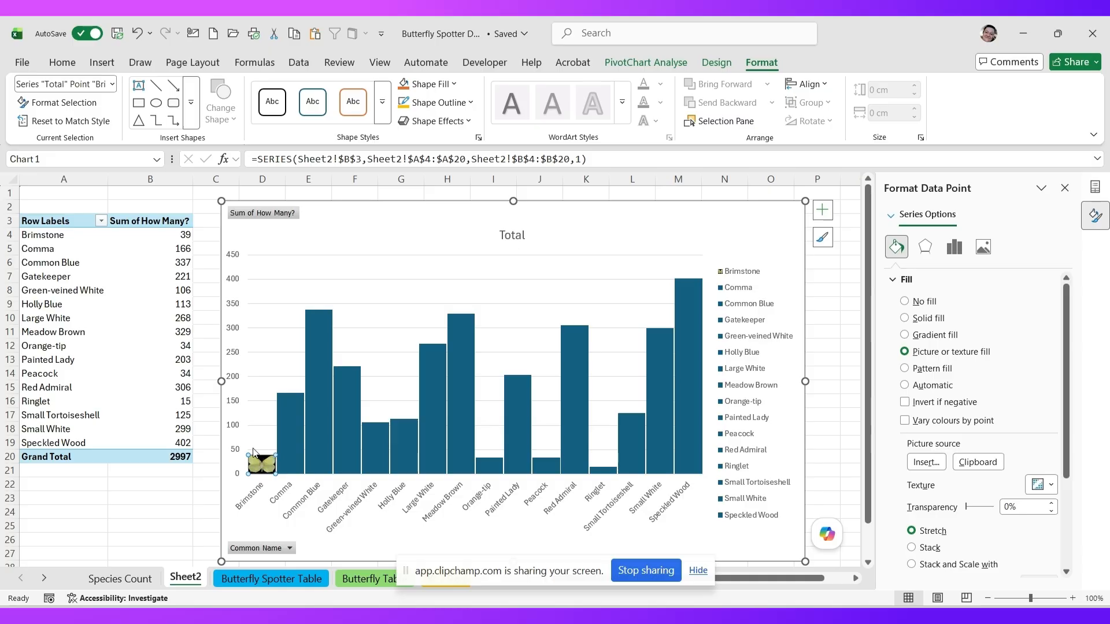
- Set the Brimstone picture to Stack and Scale at 50 units per picture
{"action": "mouse_move", "coordinate": [264, 465]}
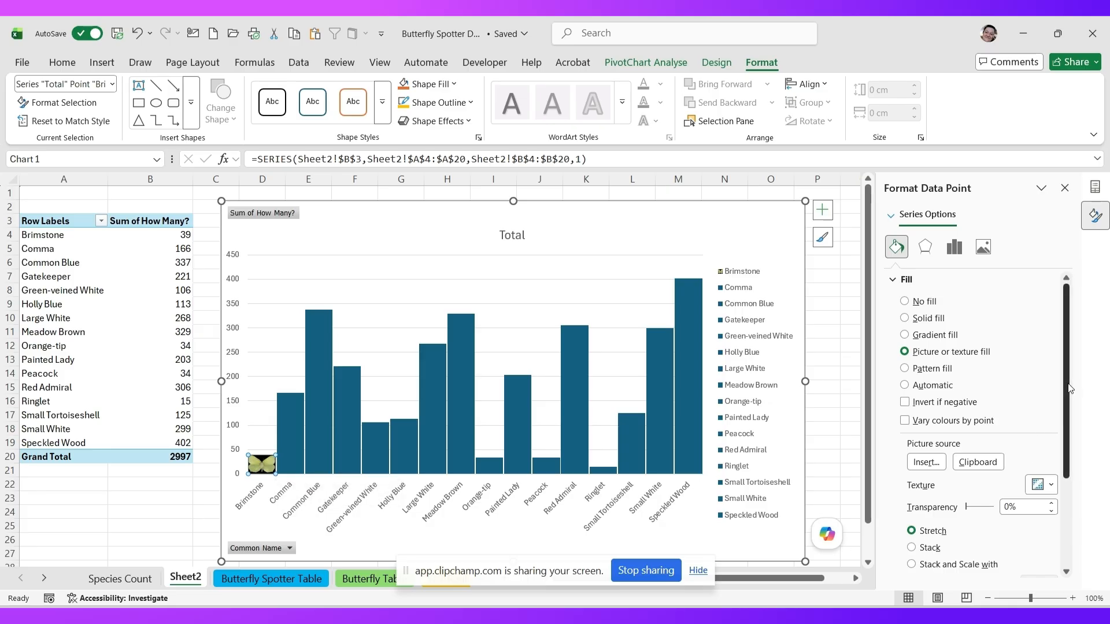
{"action": "scroll", "coordinate": [983, 488], "scroll_direction": "down", "scroll_amount": 3}
{"action": "left_click", "coordinate": [913, 487]}
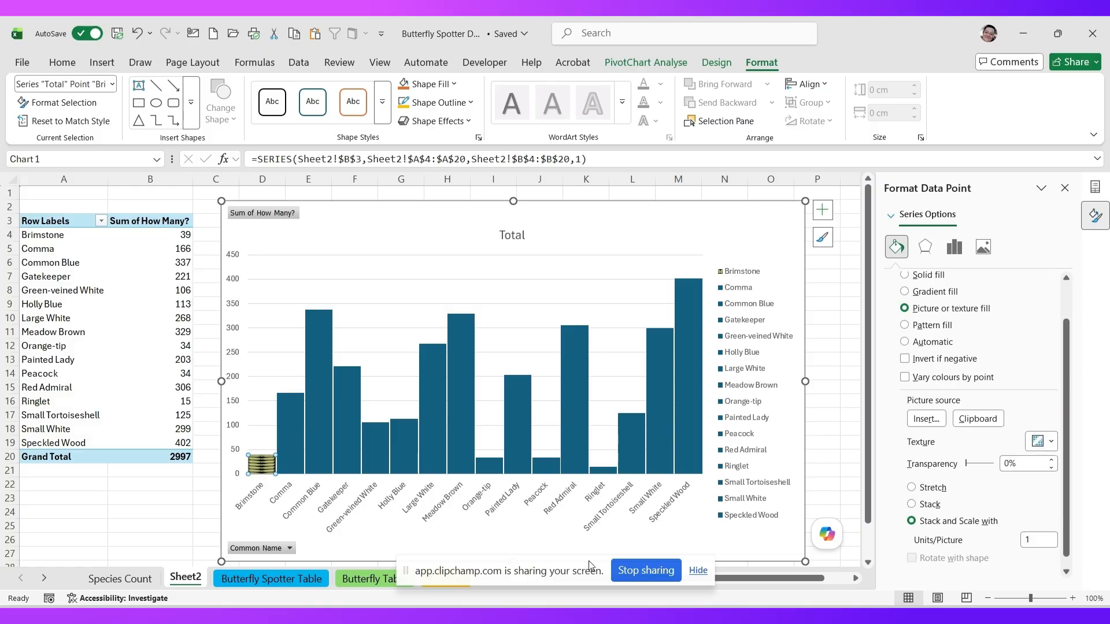
{"action": "double_click", "coordinate": [1039, 540]}
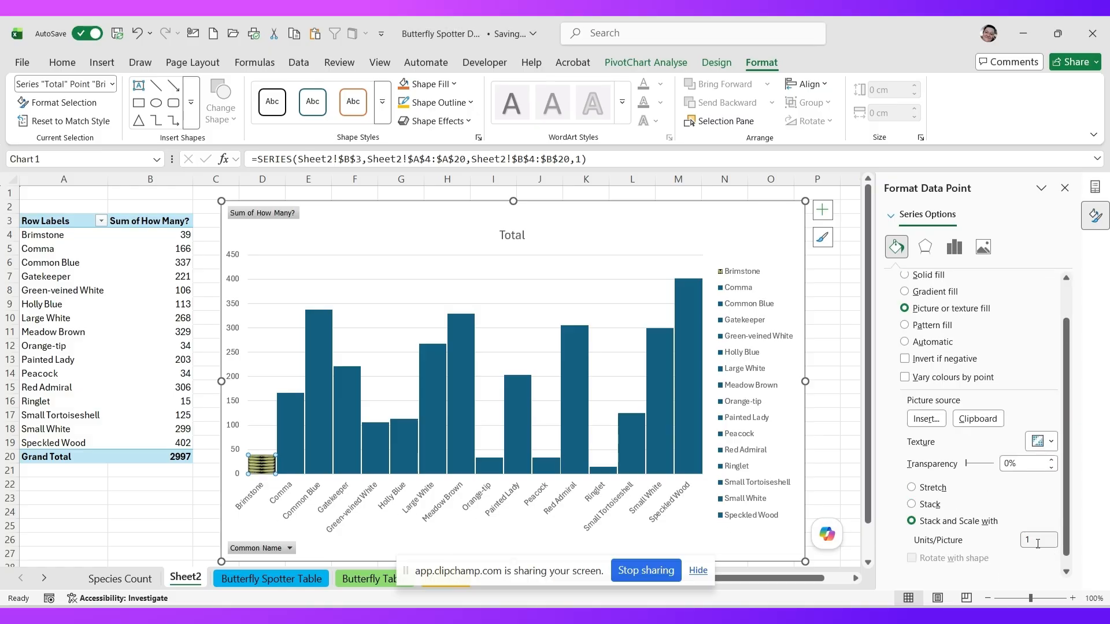
{"action": "type", "text": "50"}
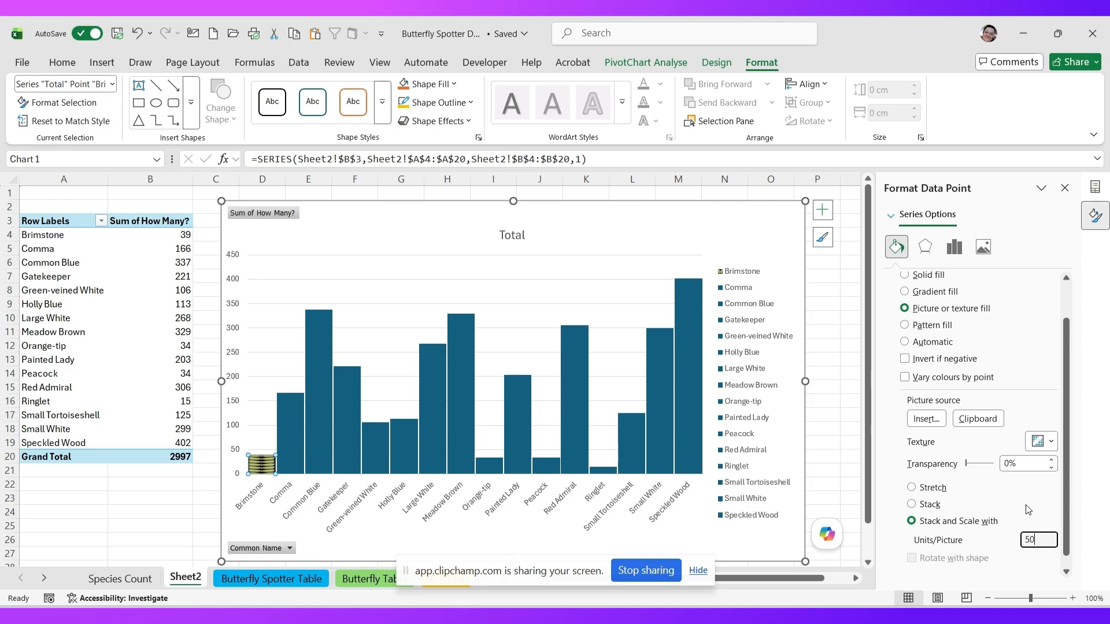
{"action": "left_click", "coordinate": [1023, 464]}
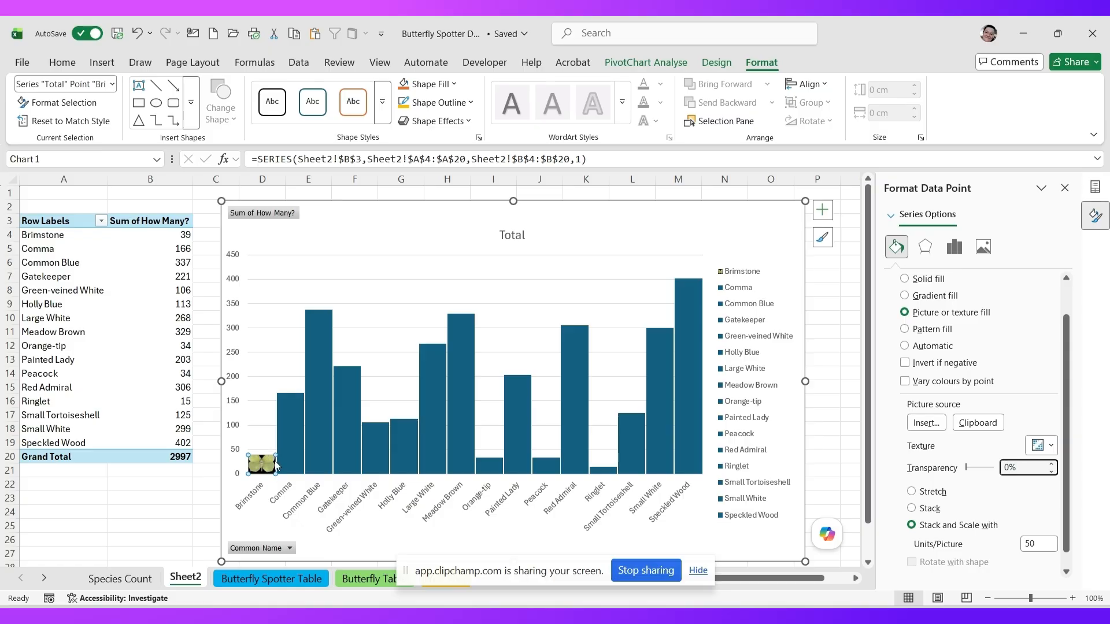
{"action": "left_click", "coordinate": [291, 438]}
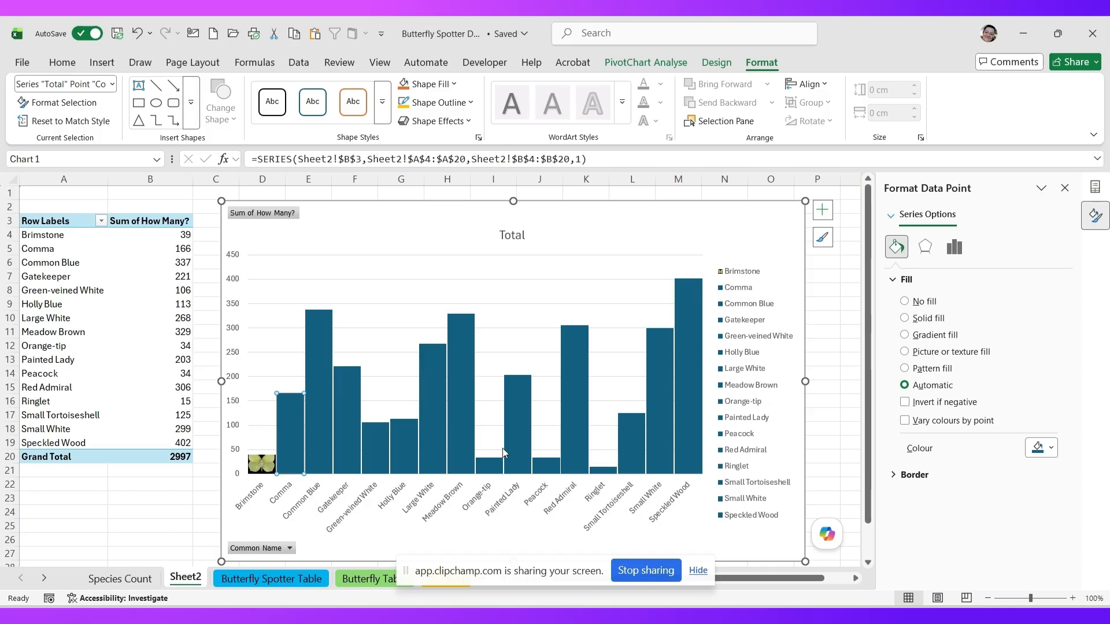
- Fill the Comma bar with the Comma 1 picture from file
{"action": "left_click", "coordinate": [935, 351]}
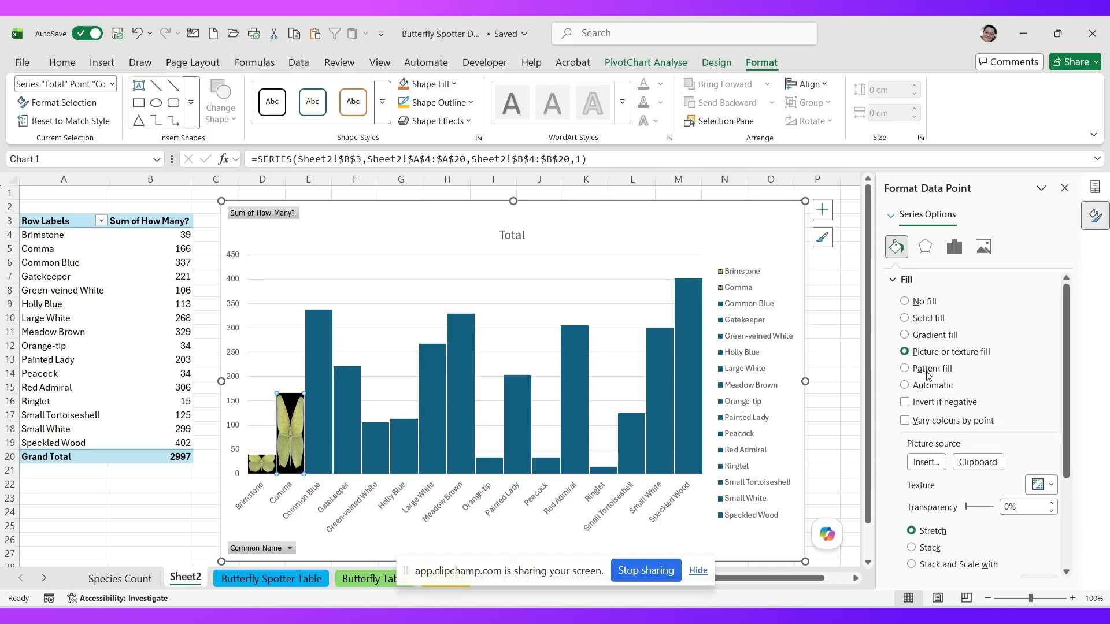
{"action": "left_click", "coordinate": [926, 463]}
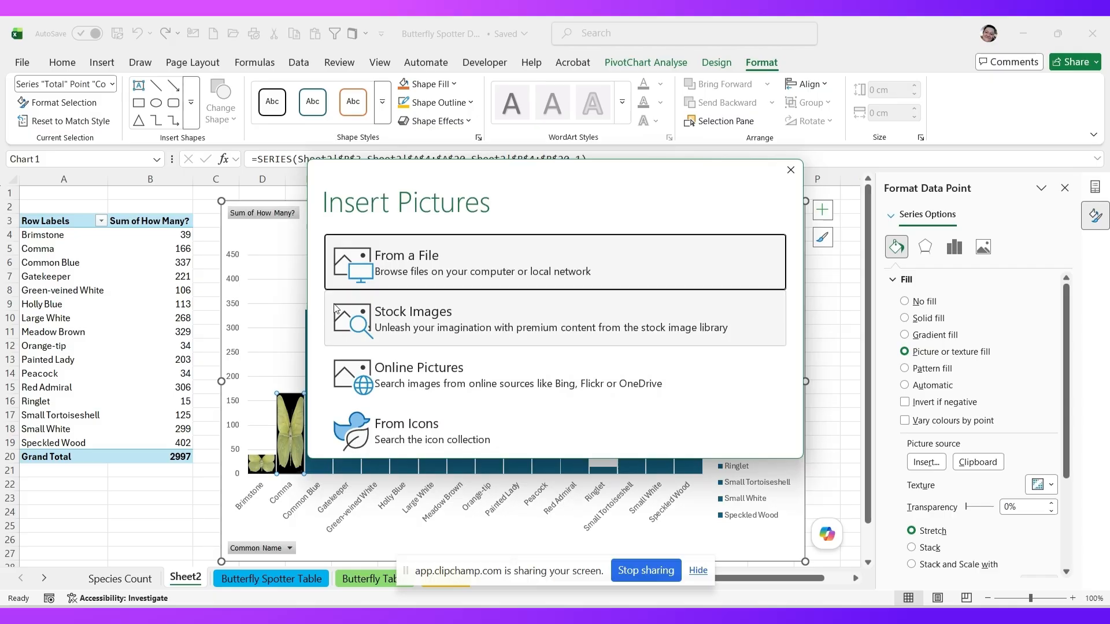
{"action": "left_click", "coordinate": [414, 270]}
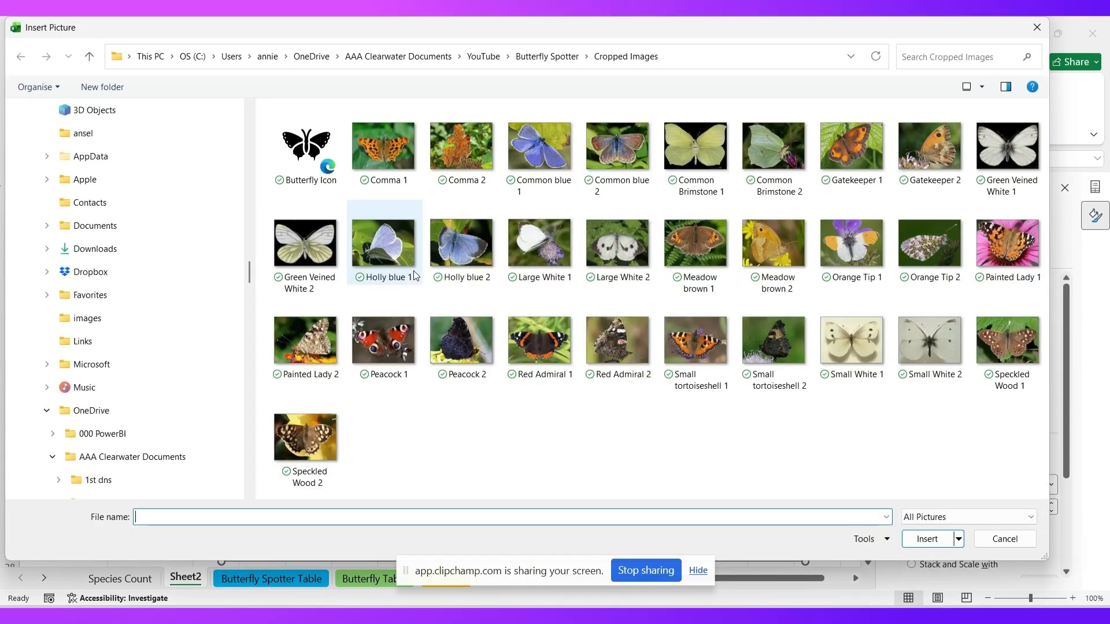
{"action": "left_click", "coordinate": [391, 163]}
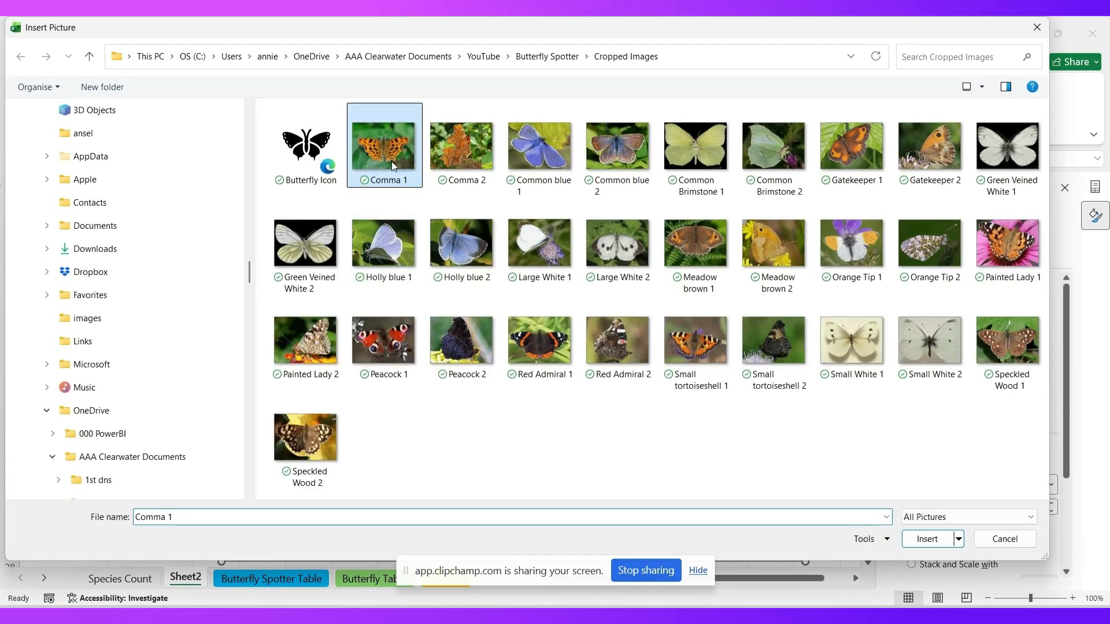
{"action": "left_click", "coordinate": [929, 539]}
- Set the Comma picture to Stack and Scale at 50 units per picture
{"action": "left_click", "coordinate": [940, 564]}
{"action": "scroll", "coordinate": [1068, 440], "scroll_direction": "down", "scroll_amount": 2}
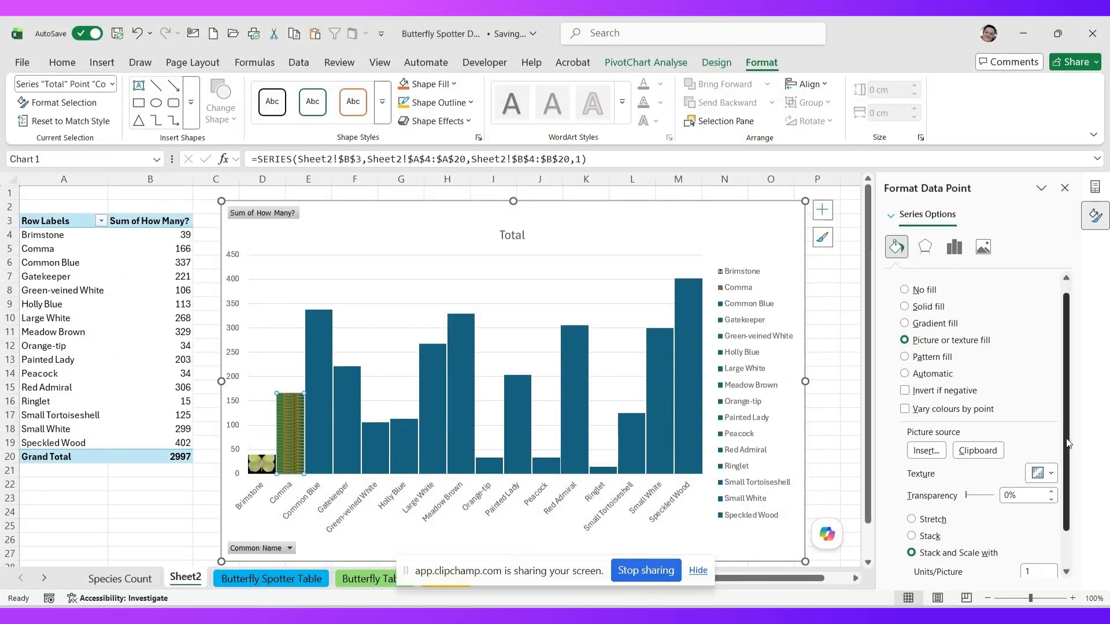
{"action": "scroll", "coordinate": [1068, 439], "scroll_direction": "down", "scroll_amount": 1}
{"action": "double_click", "coordinate": [1032, 527]}
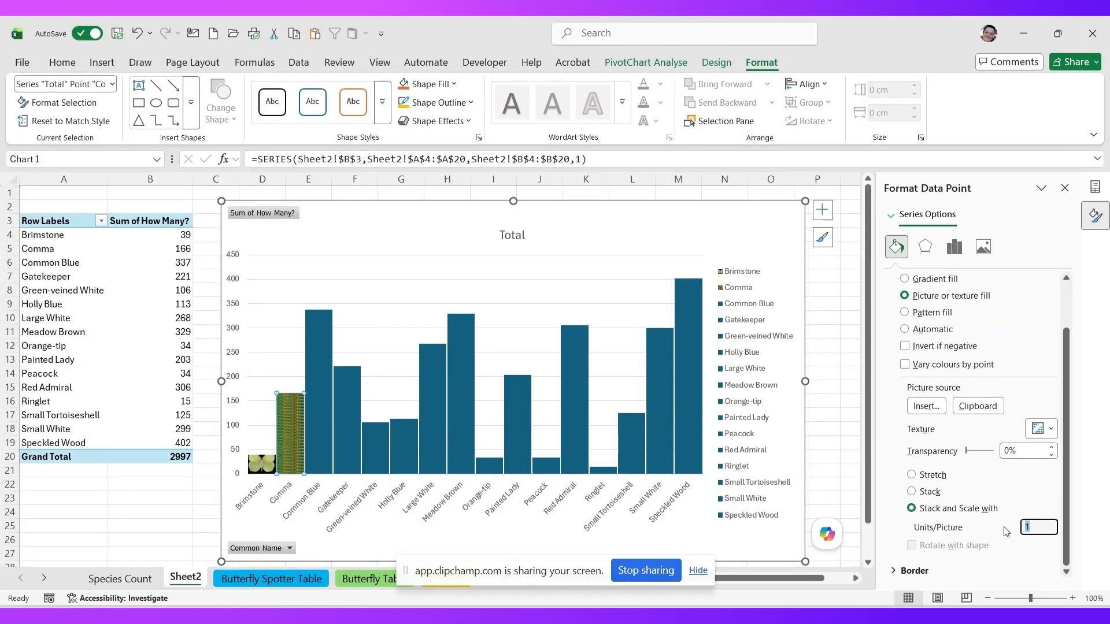
{"action": "type", "text": "50"}
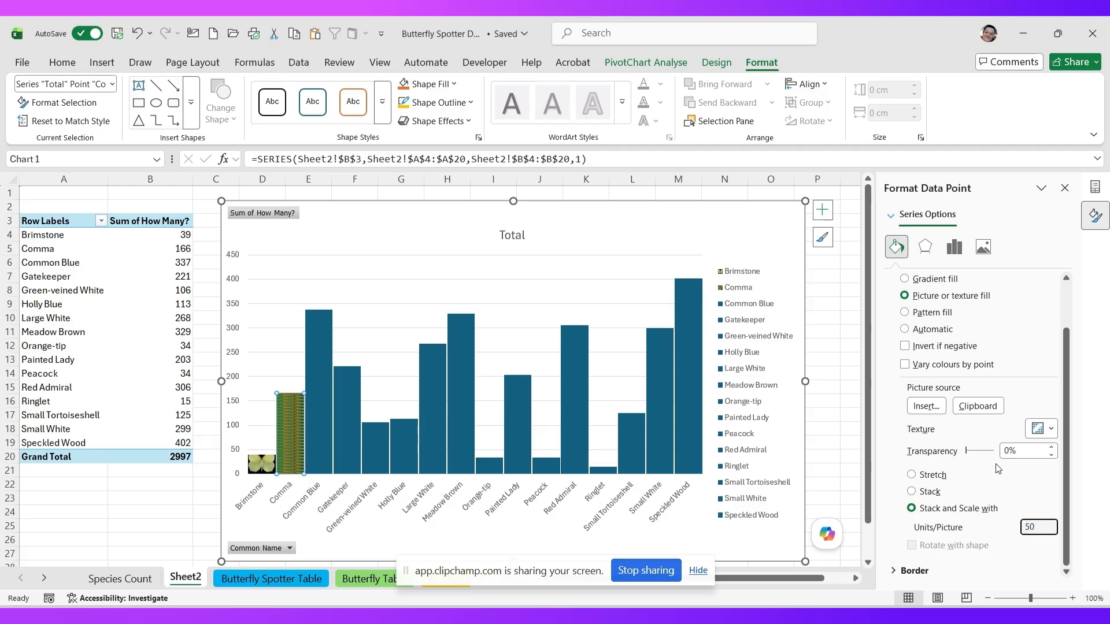
{"action": "left_click", "coordinate": [1020, 452]}
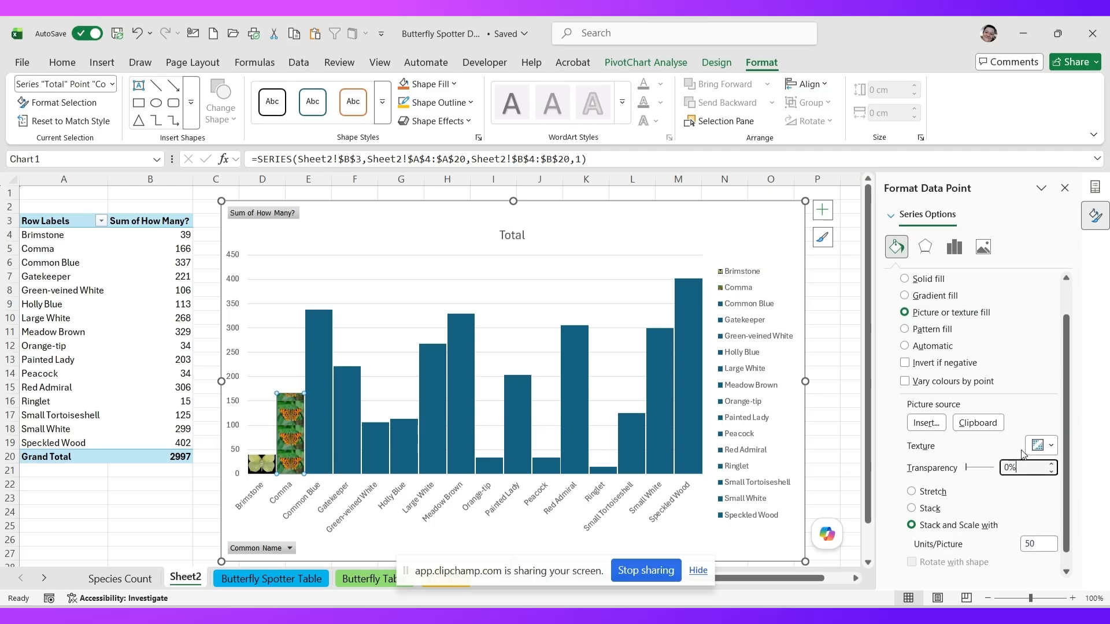
{"action": "left_click", "coordinate": [322, 435]}
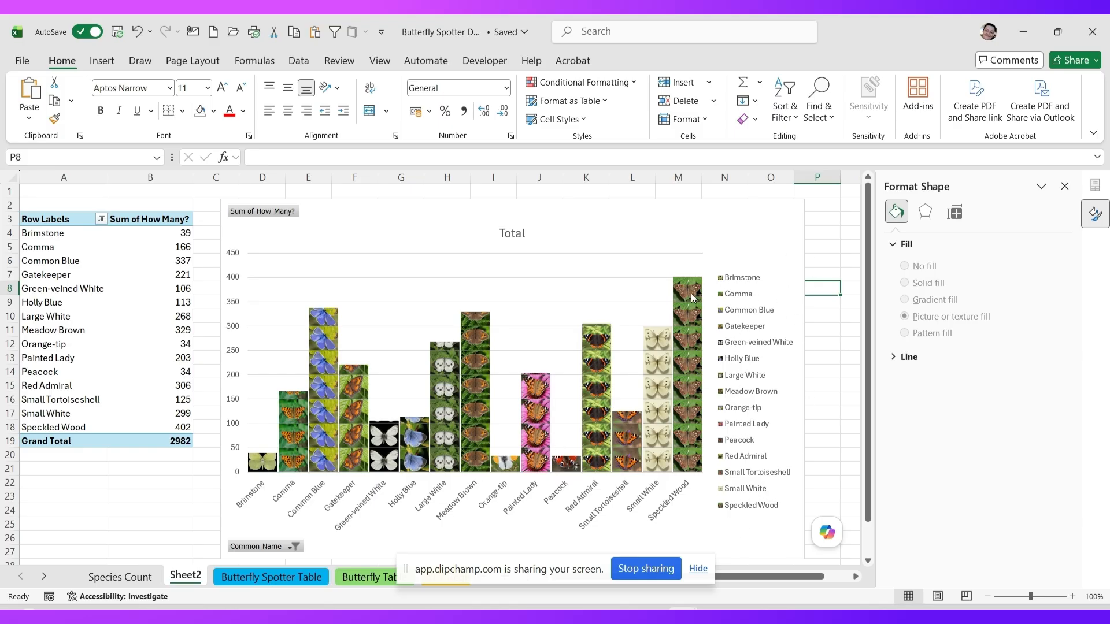
- Select the whole butterfly pivot chart and show its Format commands
{"action": "left_click", "coordinate": [641, 228]}
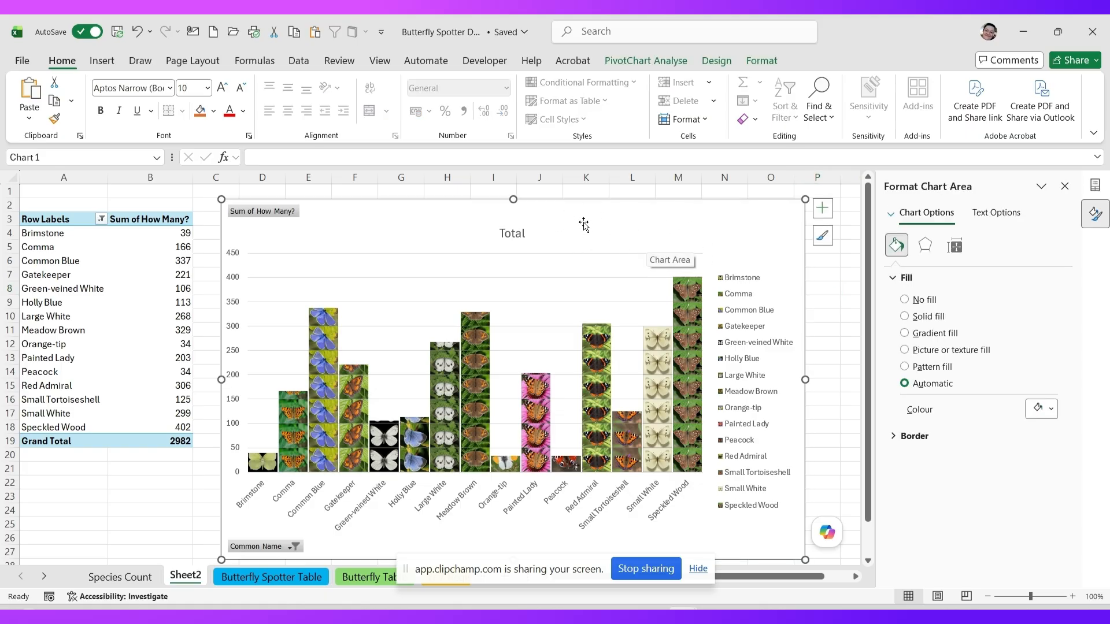
{"action": "left_click", "coordinate": [756, 63]}
- Set the chart legend to None, then return to the Data Labels options
{"action": "left_click", "coordinate": [714, 62]}
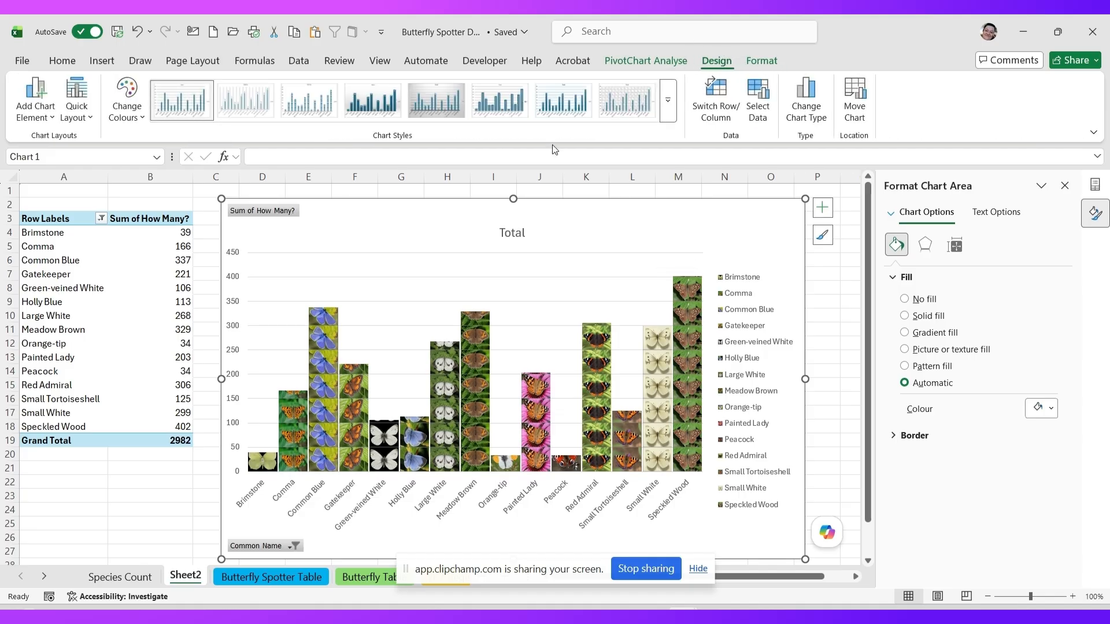
{"action": "left_click", "coordinate": [33, 113]}
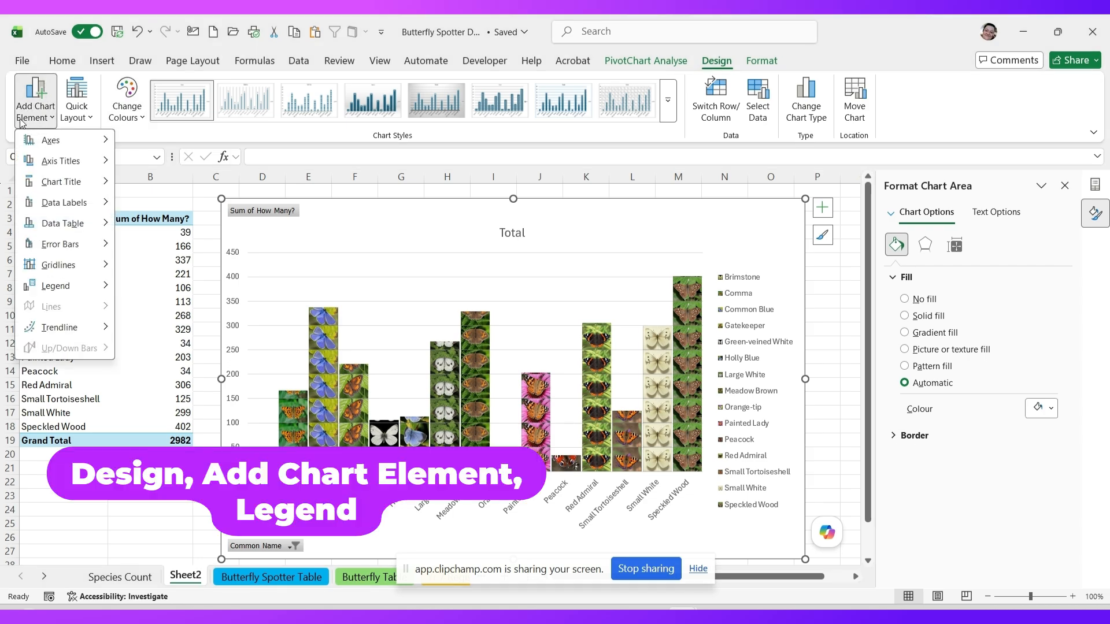
{"action": "mouse_move", "coordinate": [61, 295]}
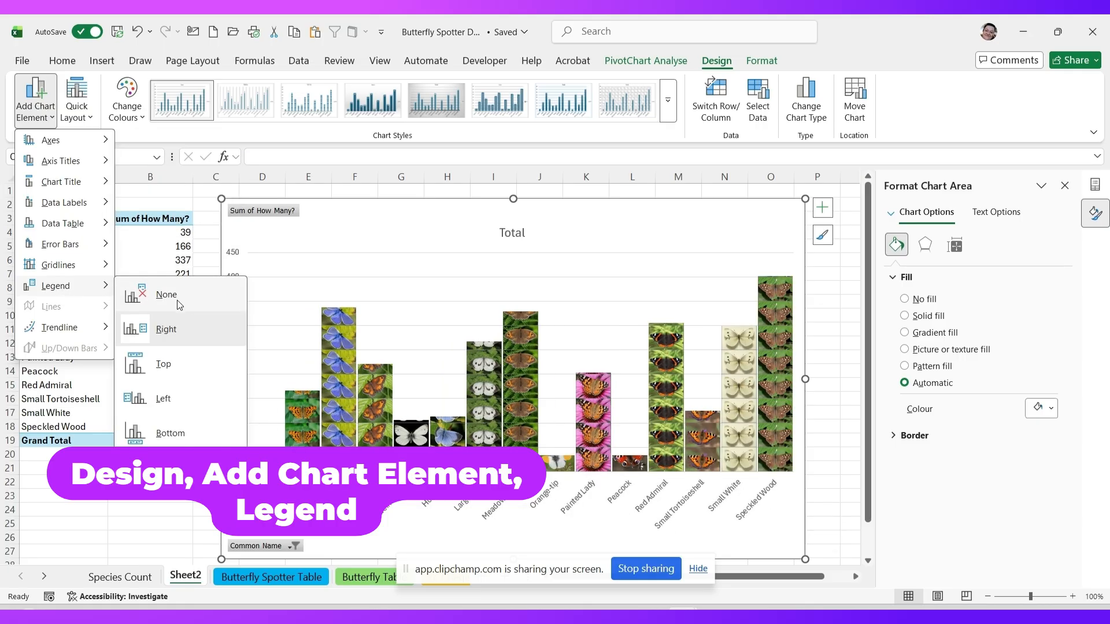
{"action": "left_click", "coordinate": [176, 300]}
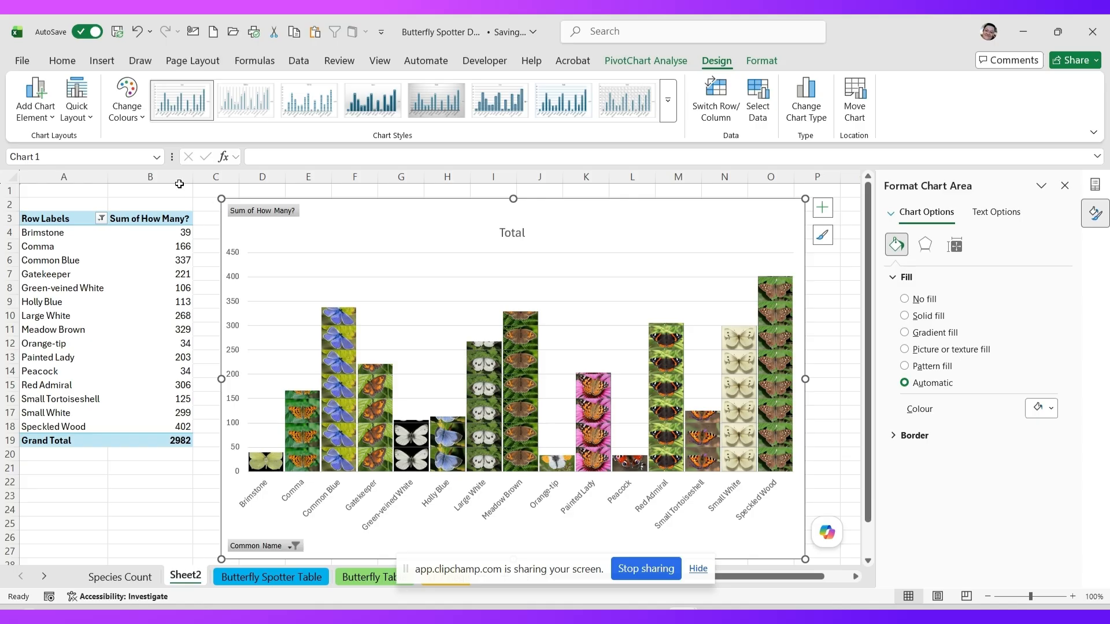
{"action": "left_click", "coordinate": [38, 112]}
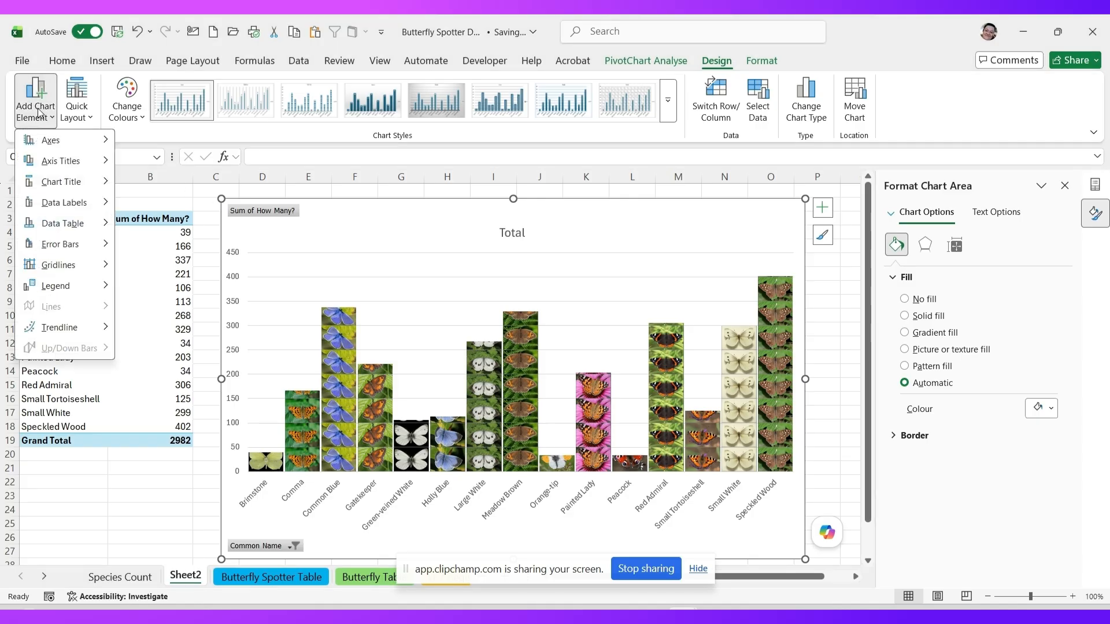
{"action": "mouse_move", "coordinate": [64, 205]}
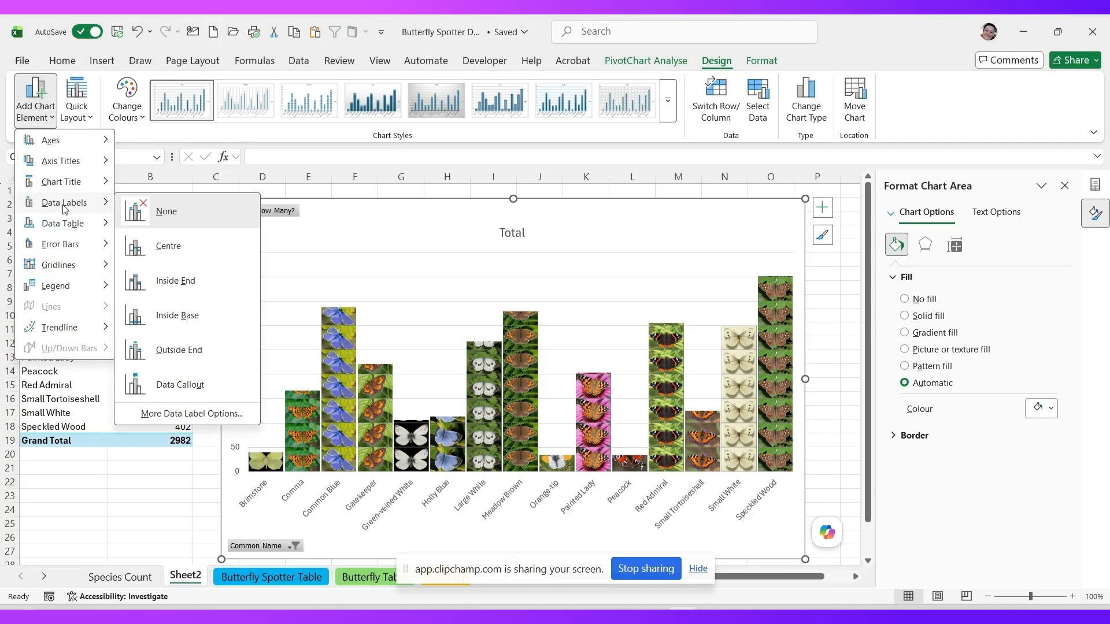
- Add Outside End data labels, enlarge them twice to 10.5 pt, and make them bold
{"action": "left_click", "coordinate": [204, 353]}
{"action": "left_click", "coordinate": [335, 298]}
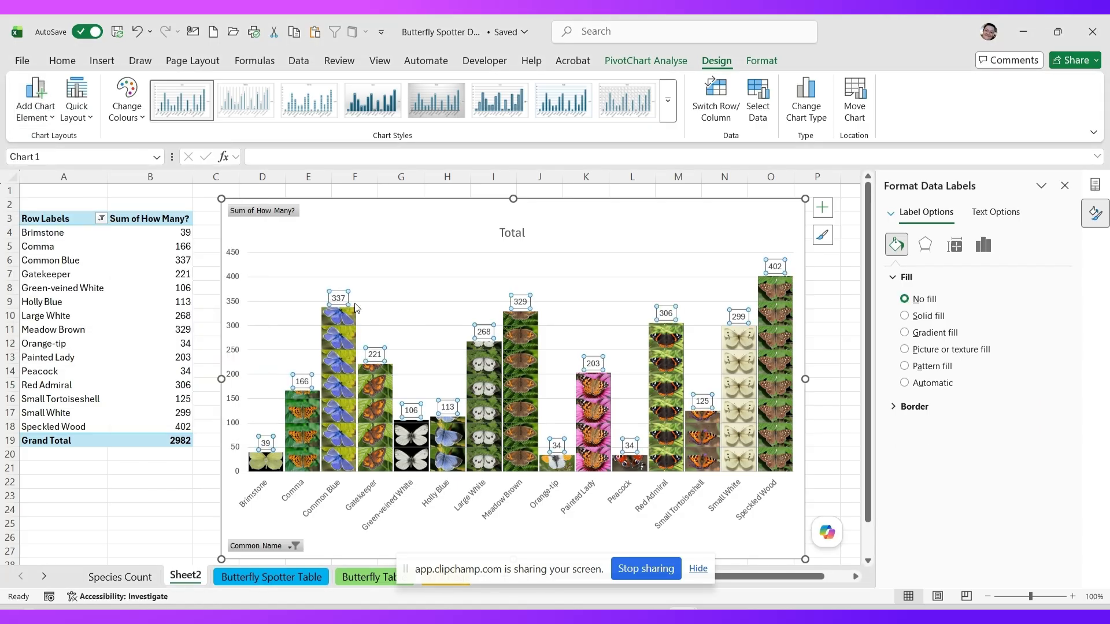
{"action": "left_click", "coordinate": [74, 64]}
{"action": "left_click", "coordinate": [220, 88]}
{"action": "left_click", "coordinate": [220, 88]}
{"action": "left_click", "coordinate": [98, 113]}
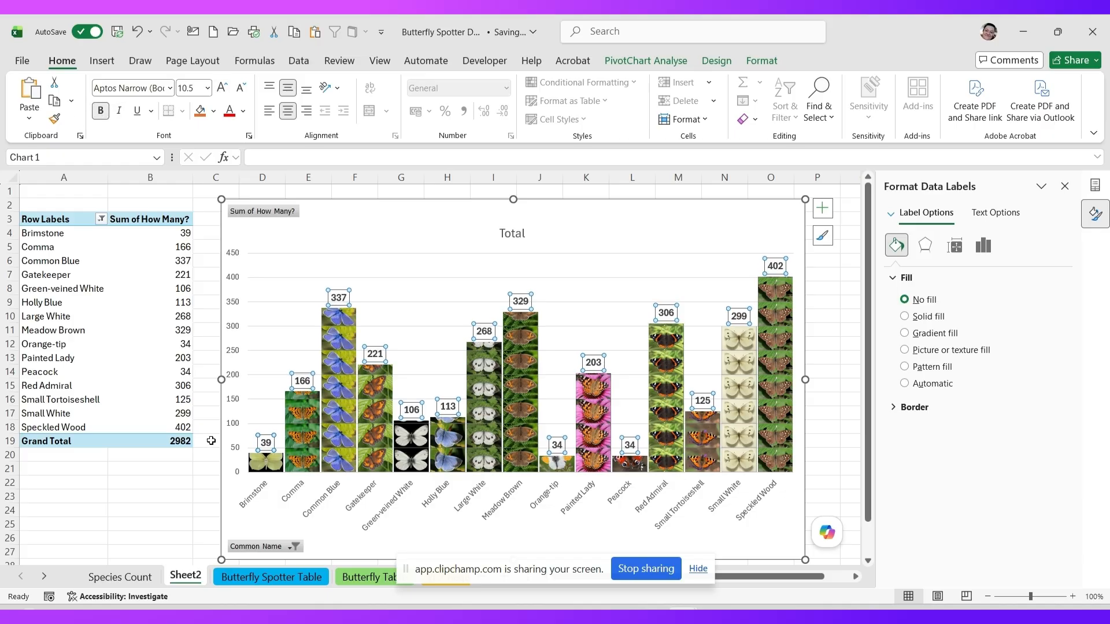
- Append ' by Species' to the chart title so it reads 'Total by Species'
{"action": "left_click", "coordinate": [504, 234]}
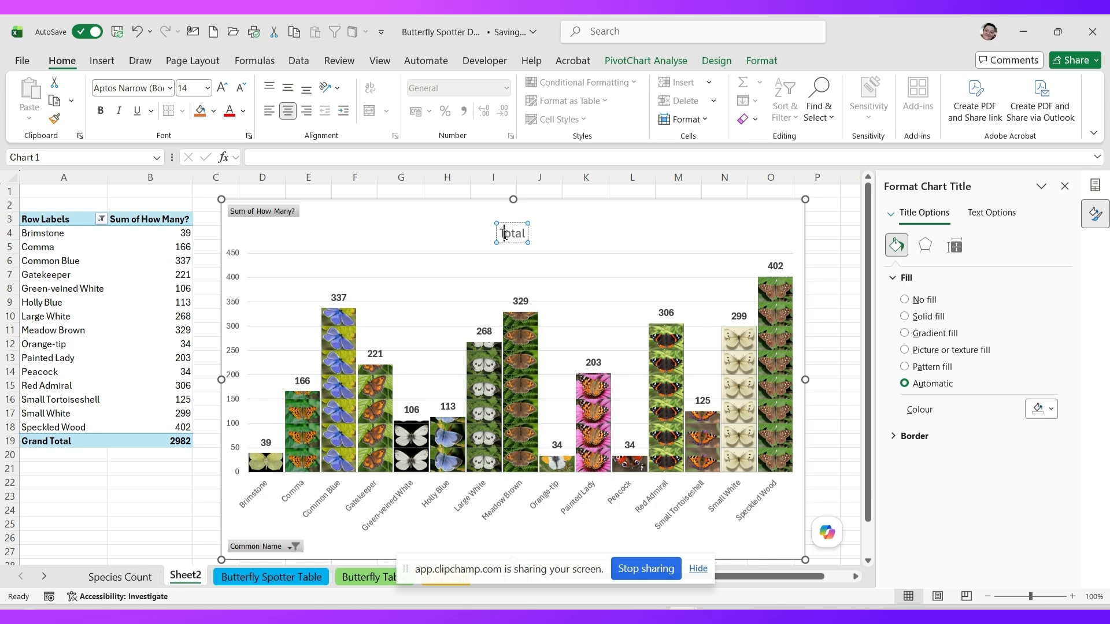
{"action": "double_click", "coordinate": [504, 234]}
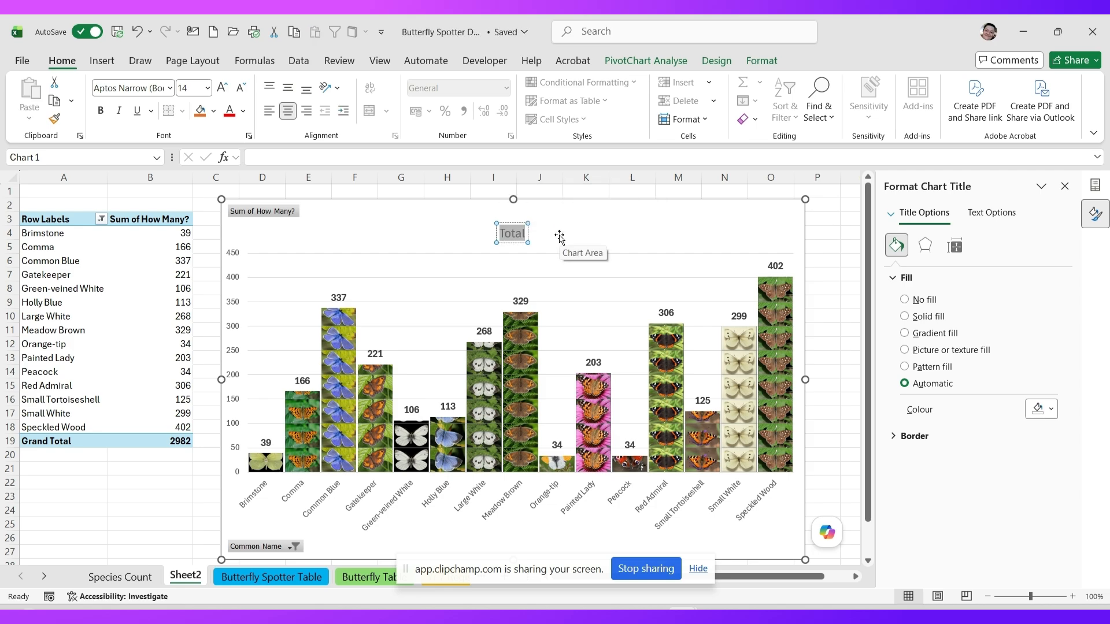
{"action": "key", "text": "End"}
{"action": "type", "text": "b"}
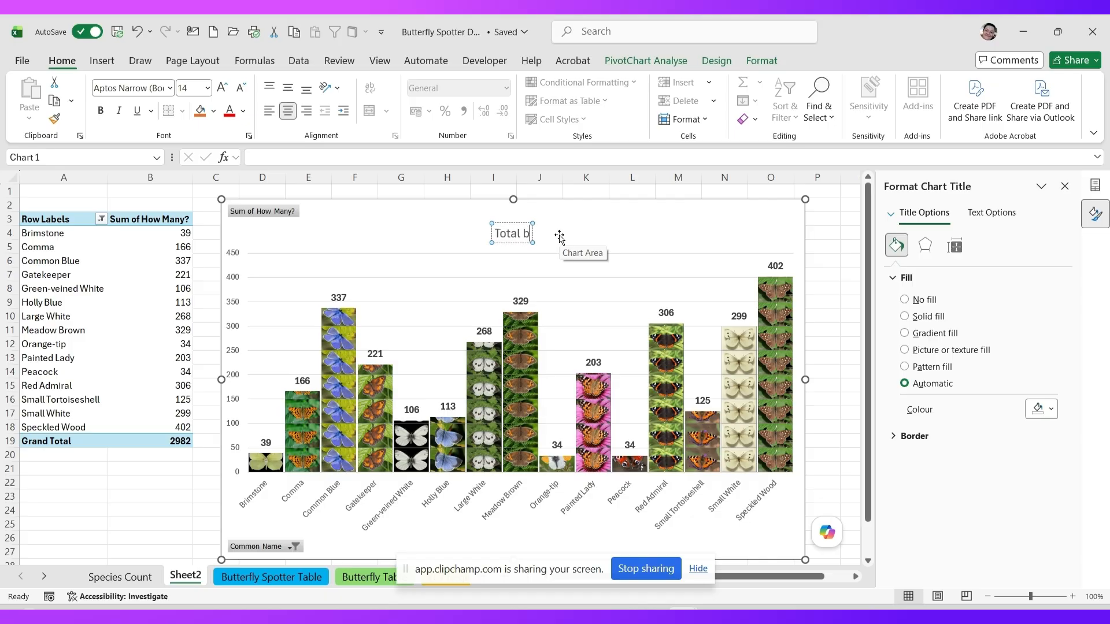
{"action": "type", "text": "y Species"}
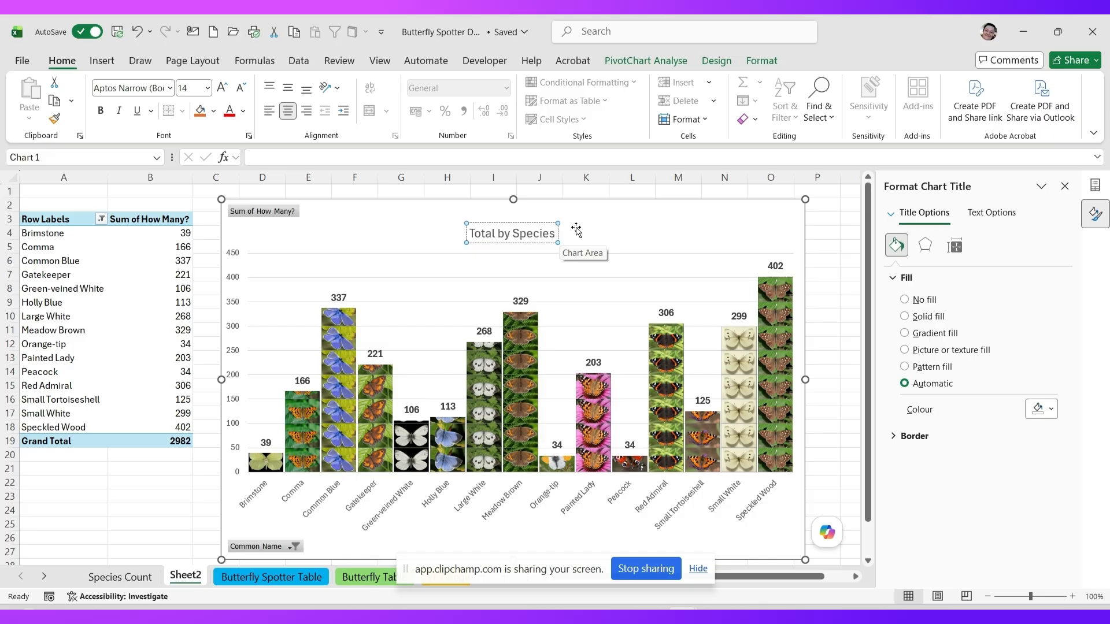
{"action": "left_click", "coordinate": [614, 224]}
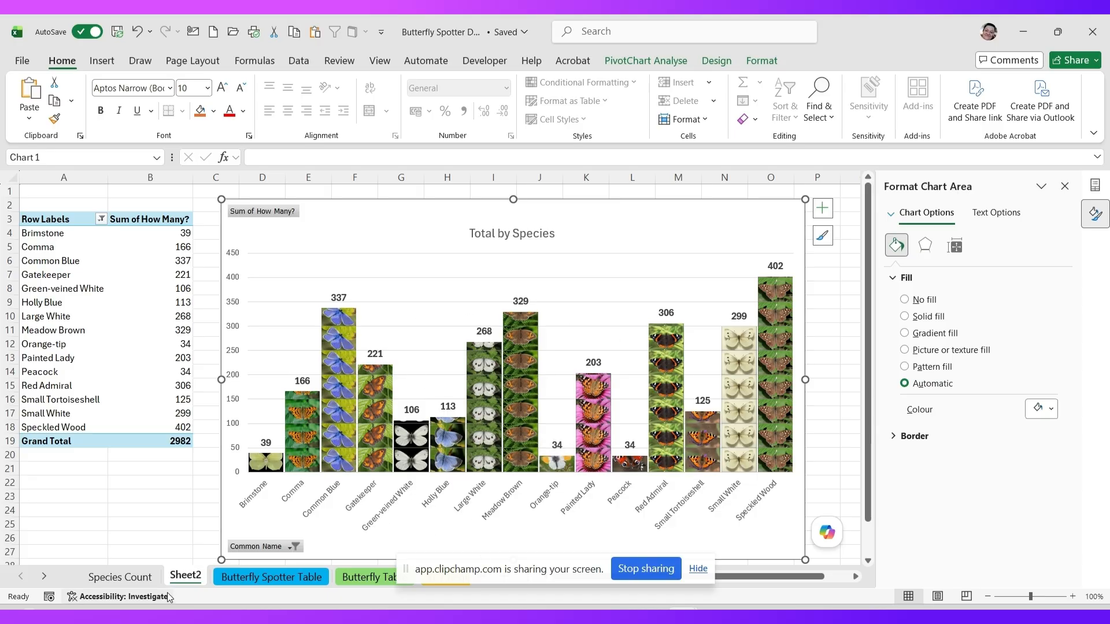
- Rename Sheet2 to 'Species Count with Photo' and switch to the Butterfly Spotter Table sheet
{"action": "left_click", "coordinate": [178, 576]}
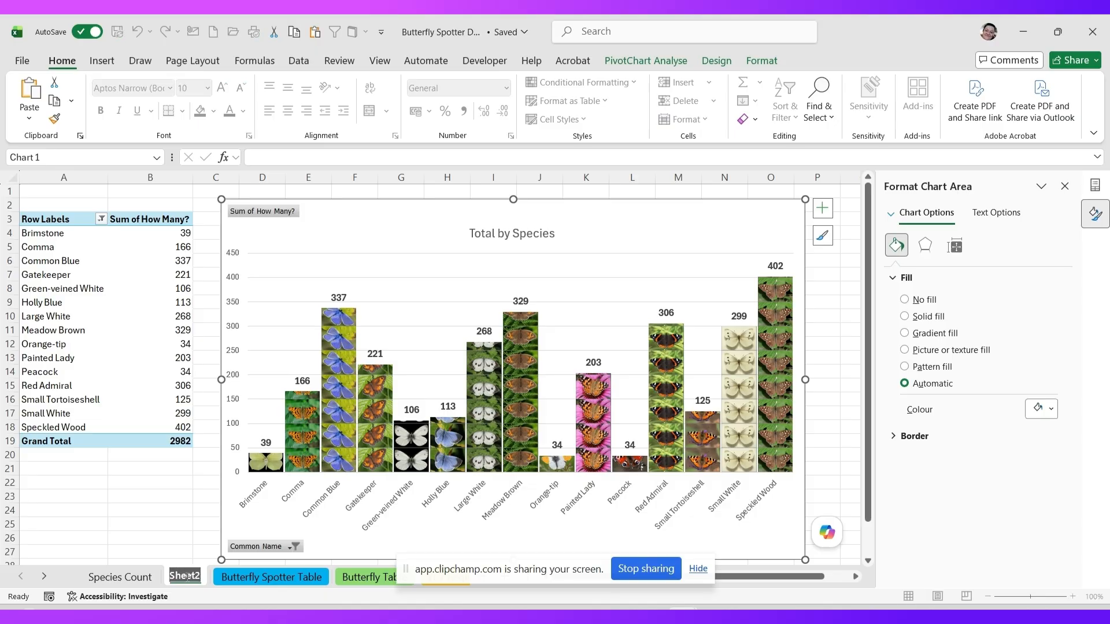
{"action": "type", "text": "Speci"}
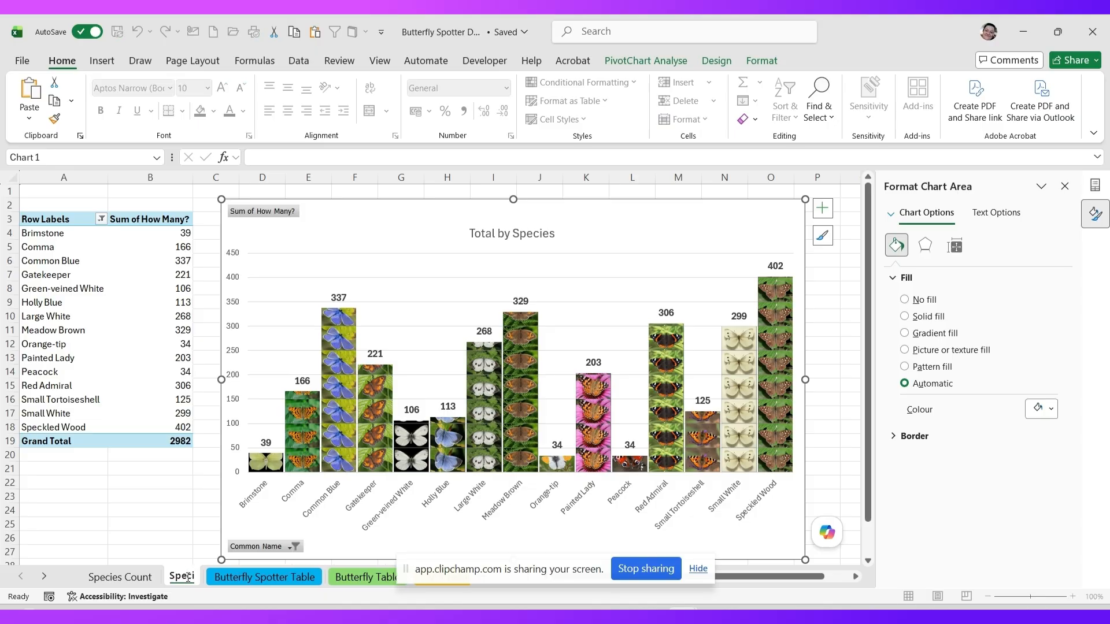
{"action": "type", "text": "es"}
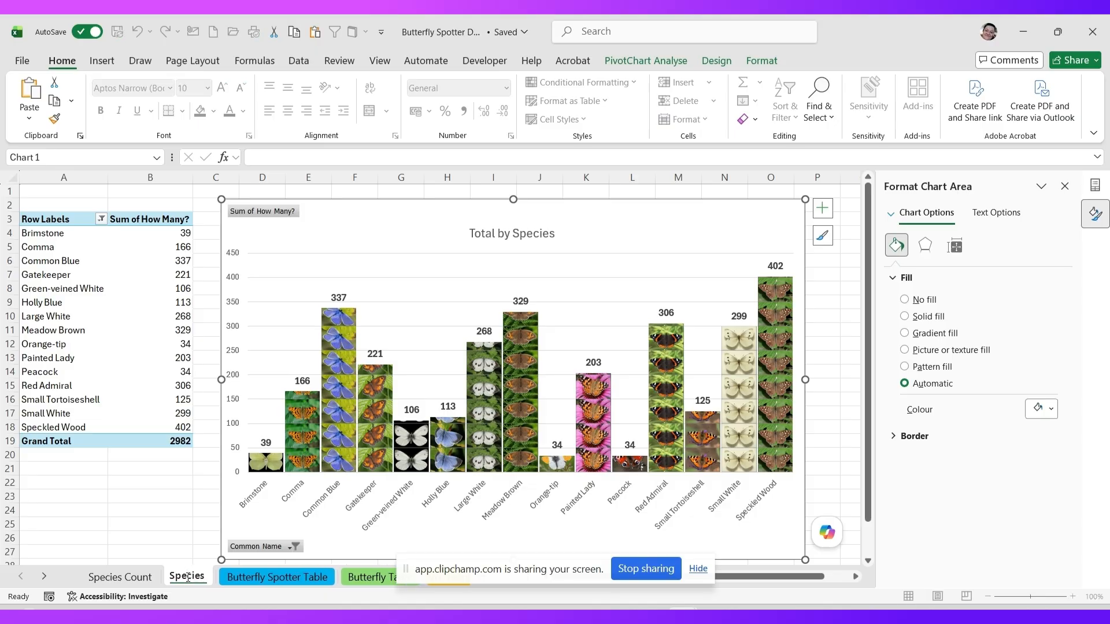
{"action": "type", "text": " Count"}
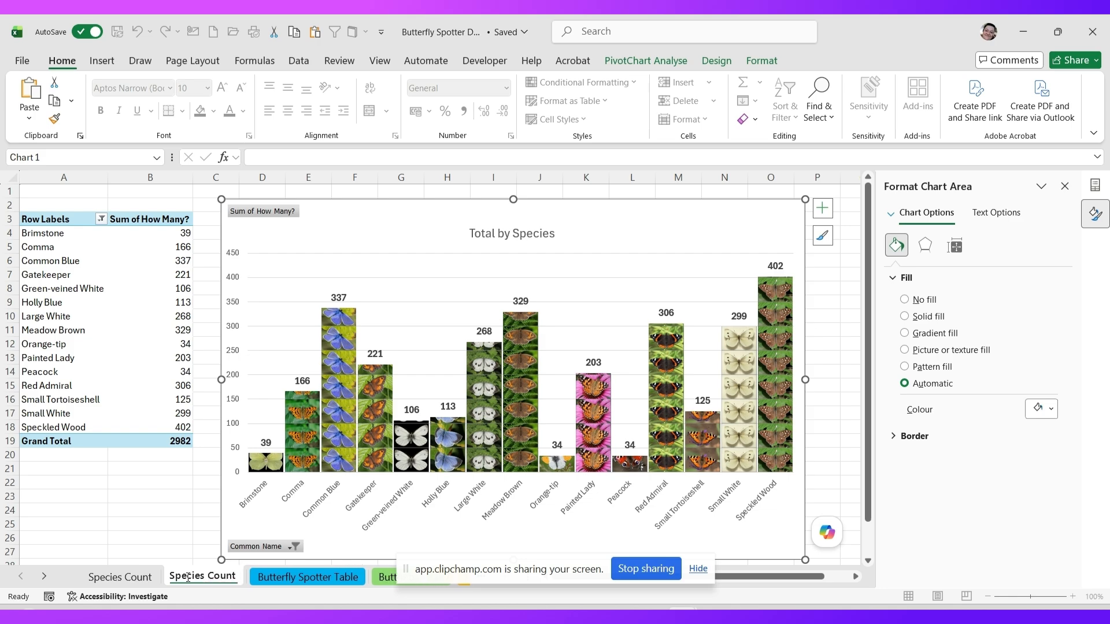
{"action": "type", "text": " with Photo"}
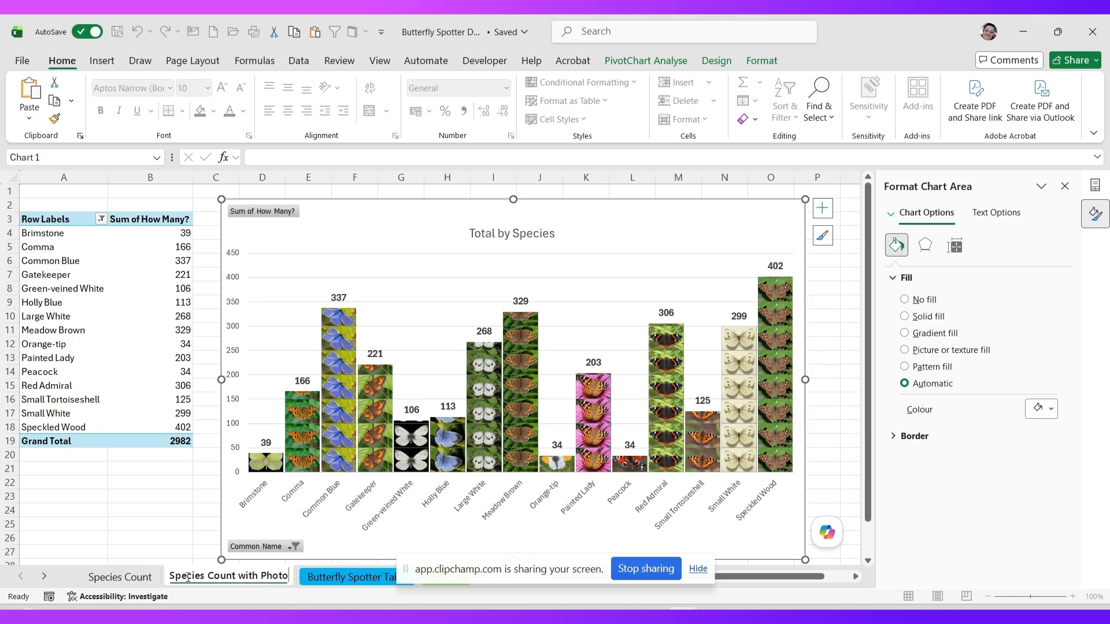
{"action": "key", "text": "Return"}
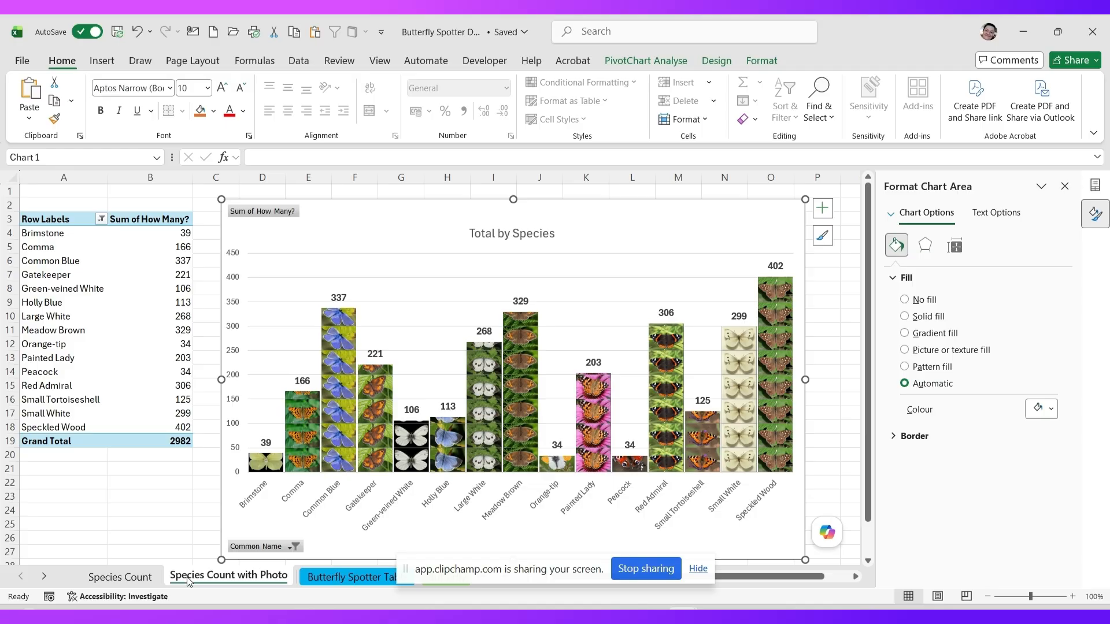
{"action": "left_click", "coordinate": [324, 582]}
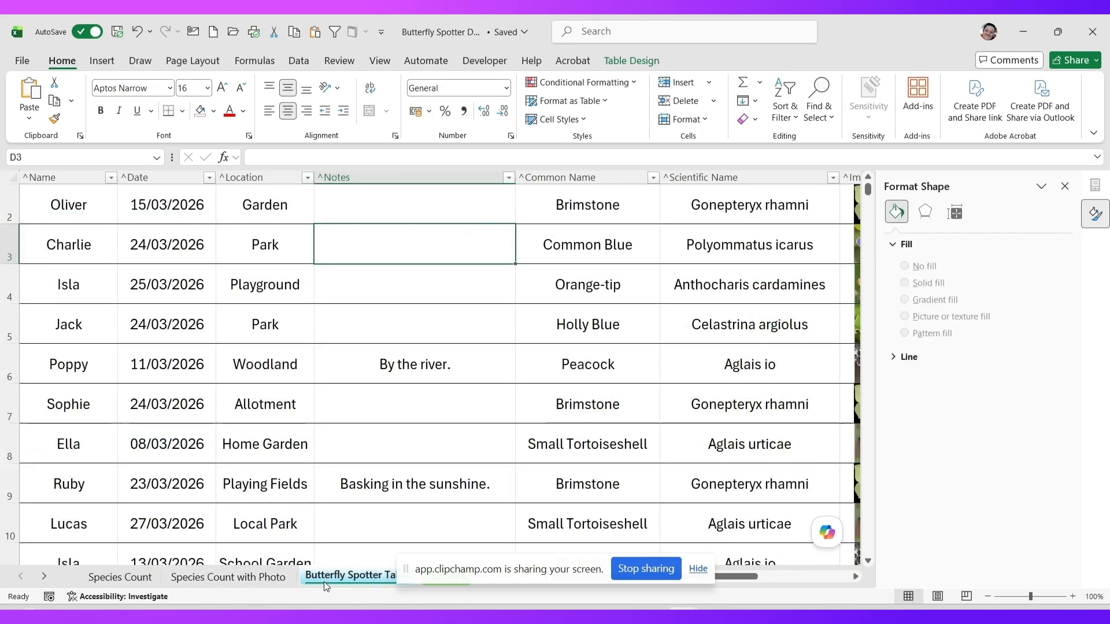
- Change Brimstone's How Many? count in I2 to 30, then go back to the chart sheet
{"action": "left_click", "coordinate": [200, 577]}
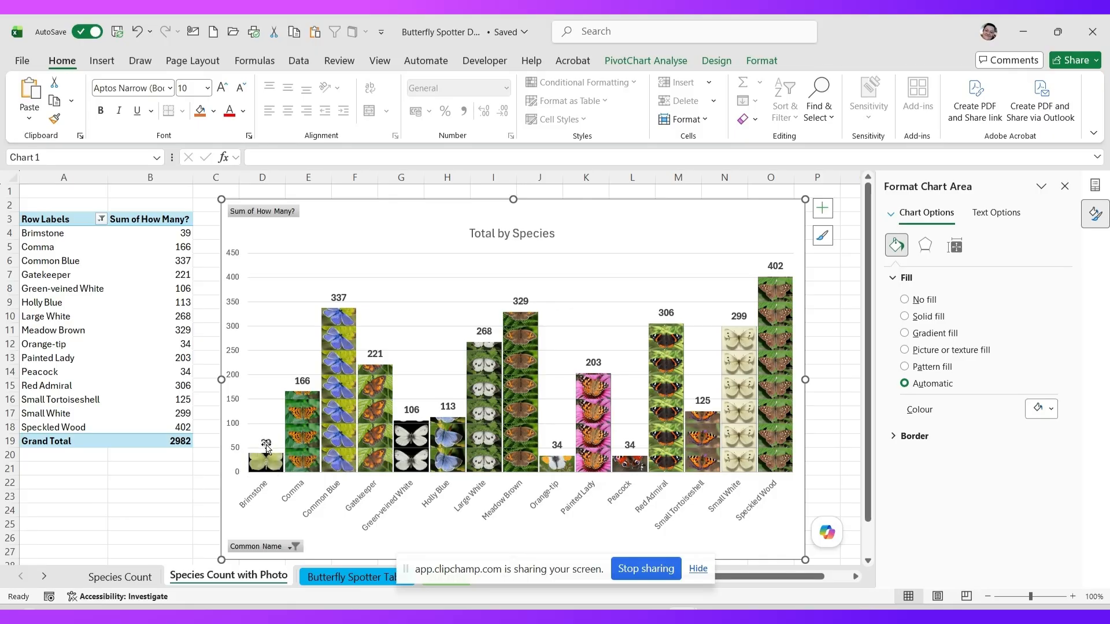
{"action": "left_click", "coordinate": [320, 577]}
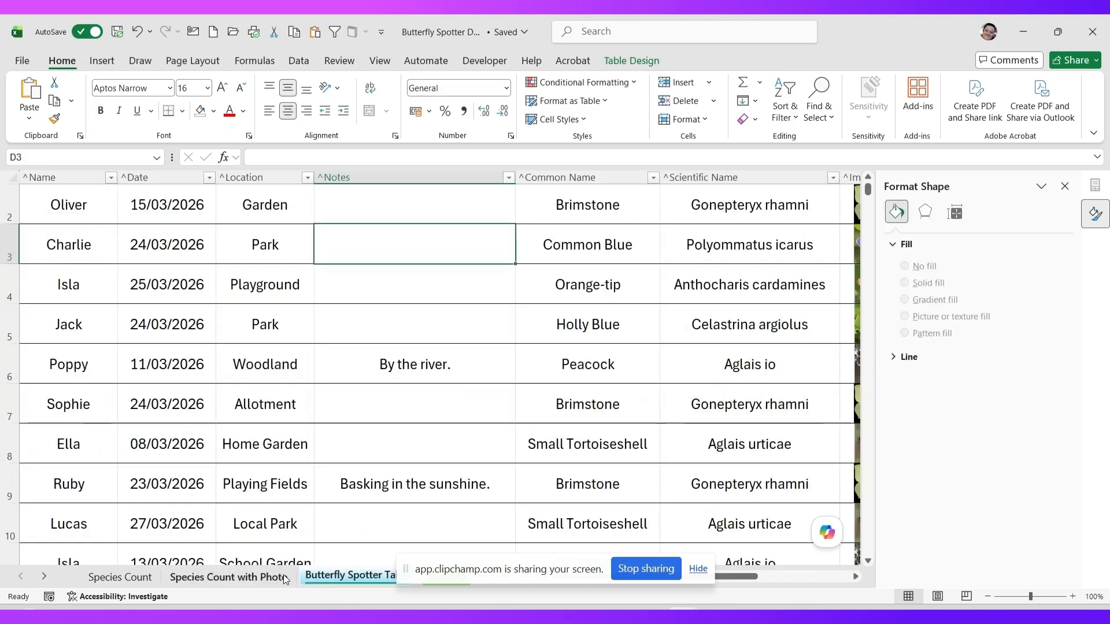
{"action": "scroll", "coordinate": [296, 405], "scroll_direction": "up", "scroll_amount": 1}
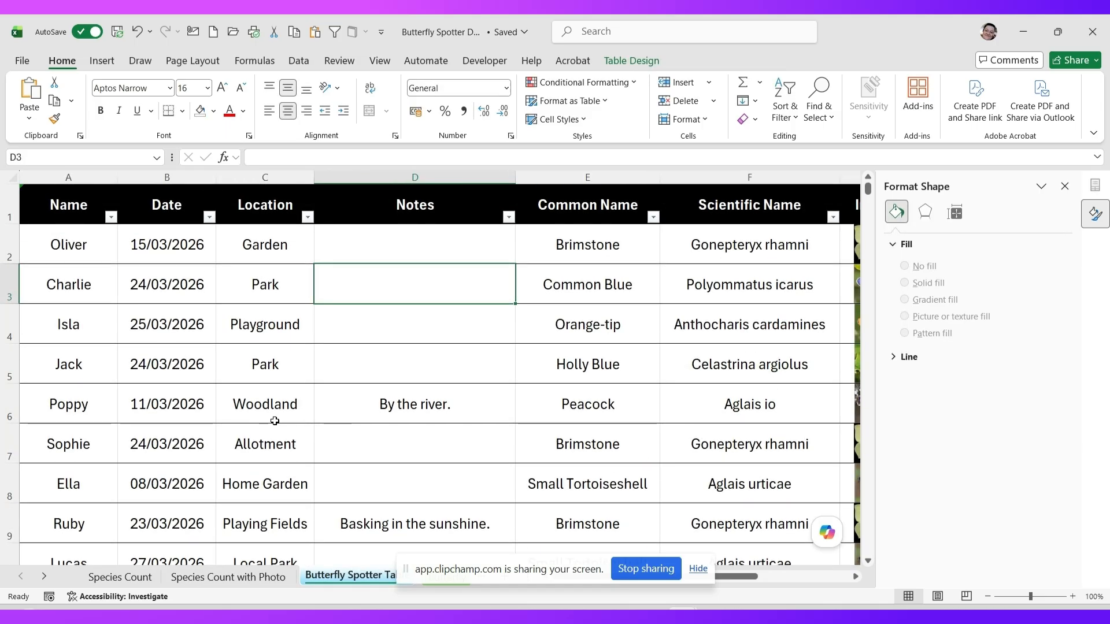
{"action": "left_click", "coordinate": [612, 244]}
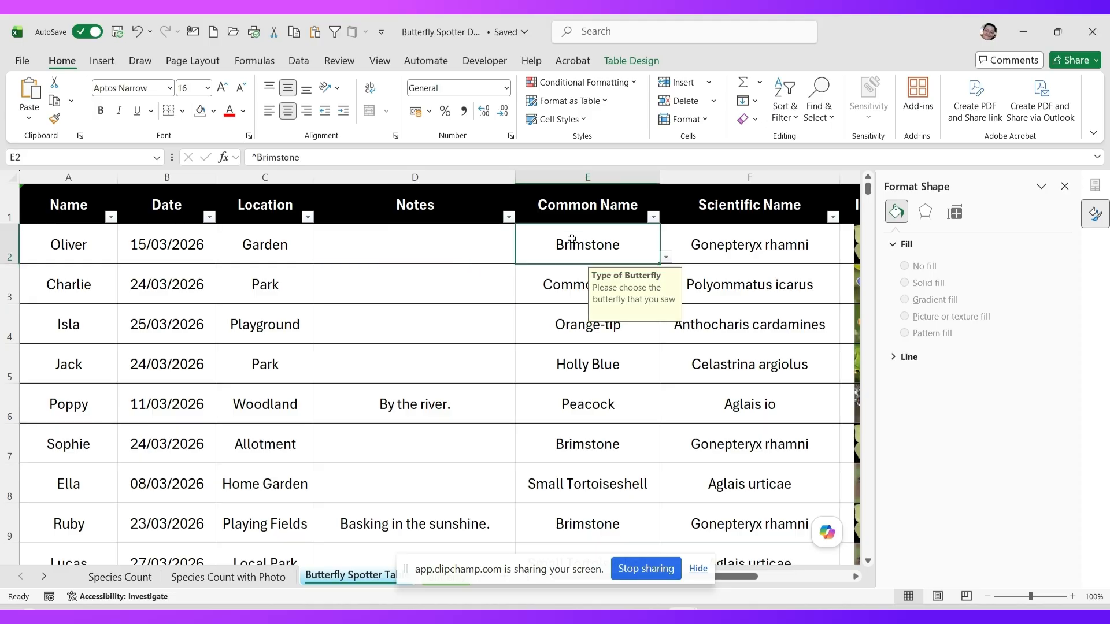
{"action": "left_click", "coordinate": [855, 577]}
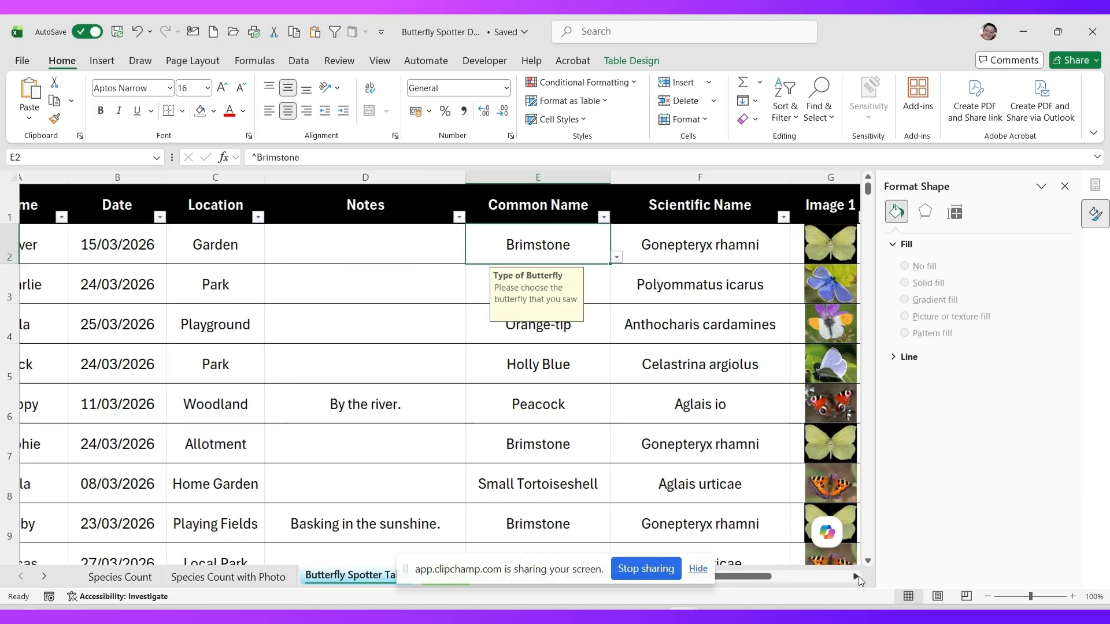
{"action": "left_click", "coordinate": [555, 244]}
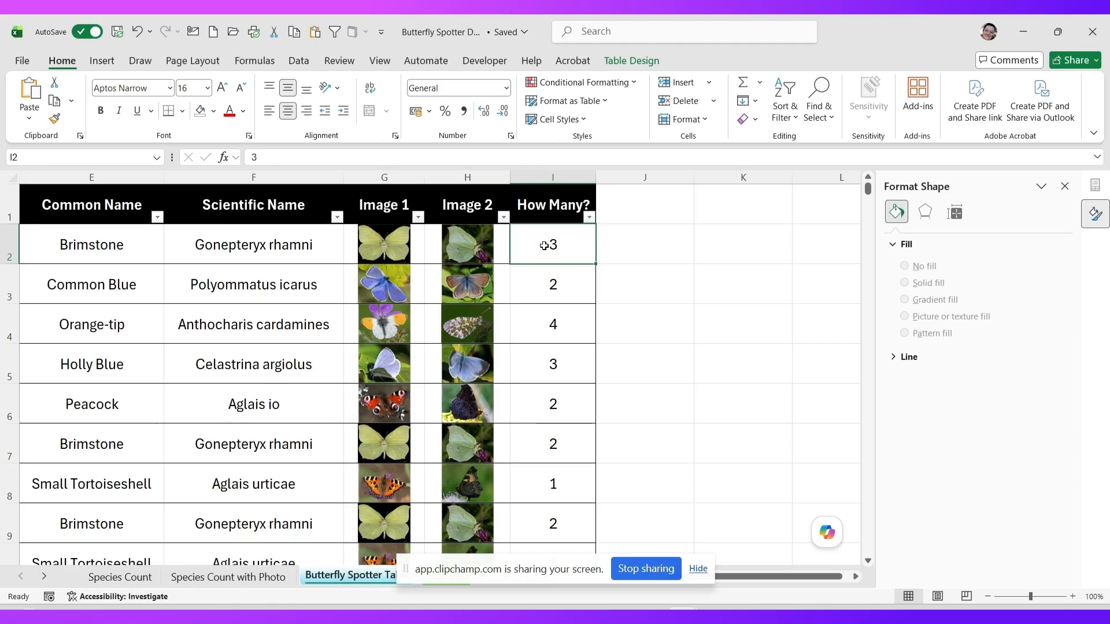
{"action": "type", "text": "30"}
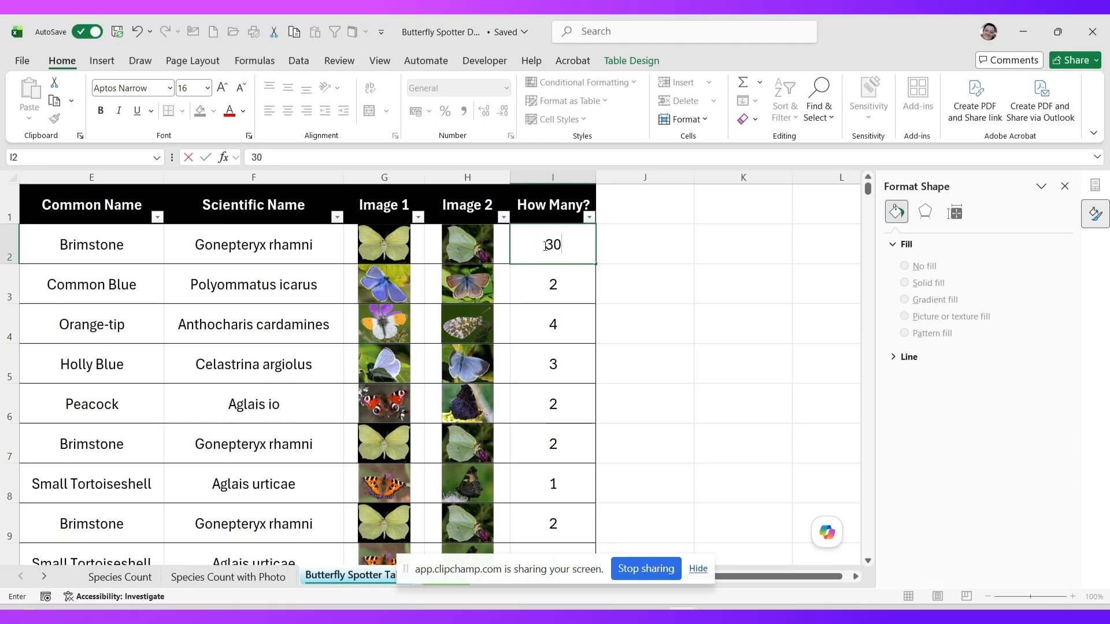
{"action": "key", "text": "Return"}
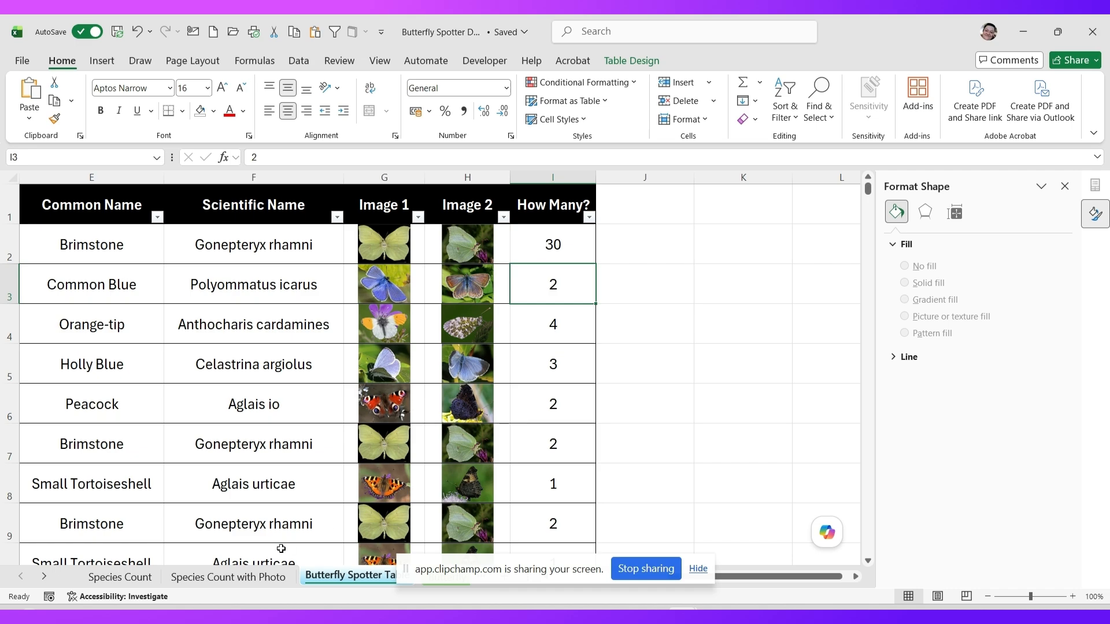
{"action": "left_click", "coordinate": [234, 577]}
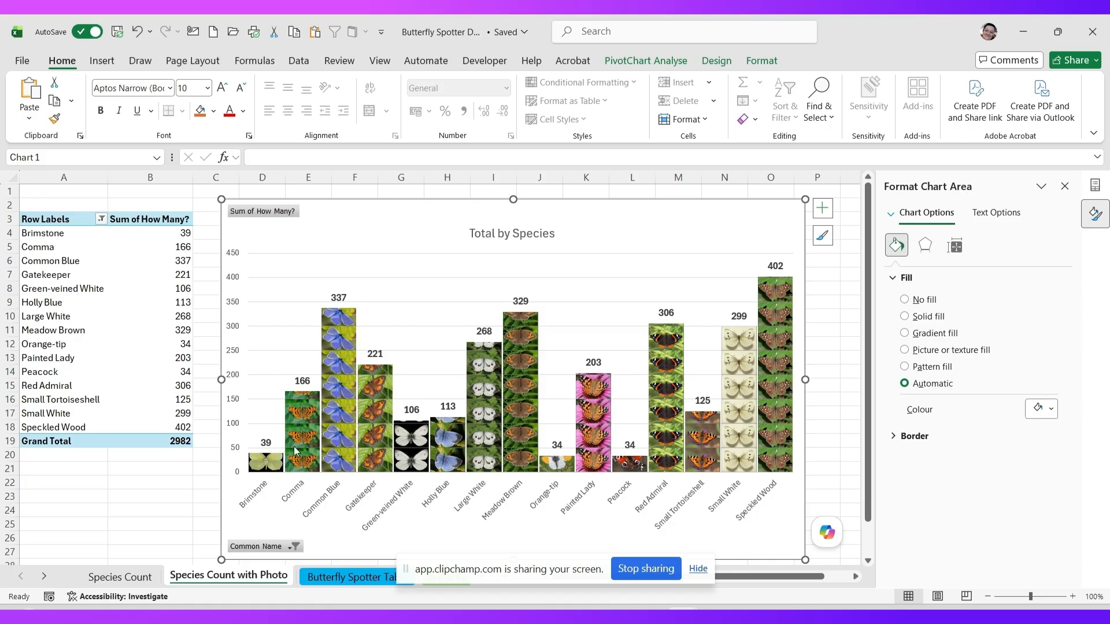
- Refresh the pivot chart so Brimstone totals 66 and the grand total reads 3009
{"action": "mouse_move", "coordinate": [287, 459]}
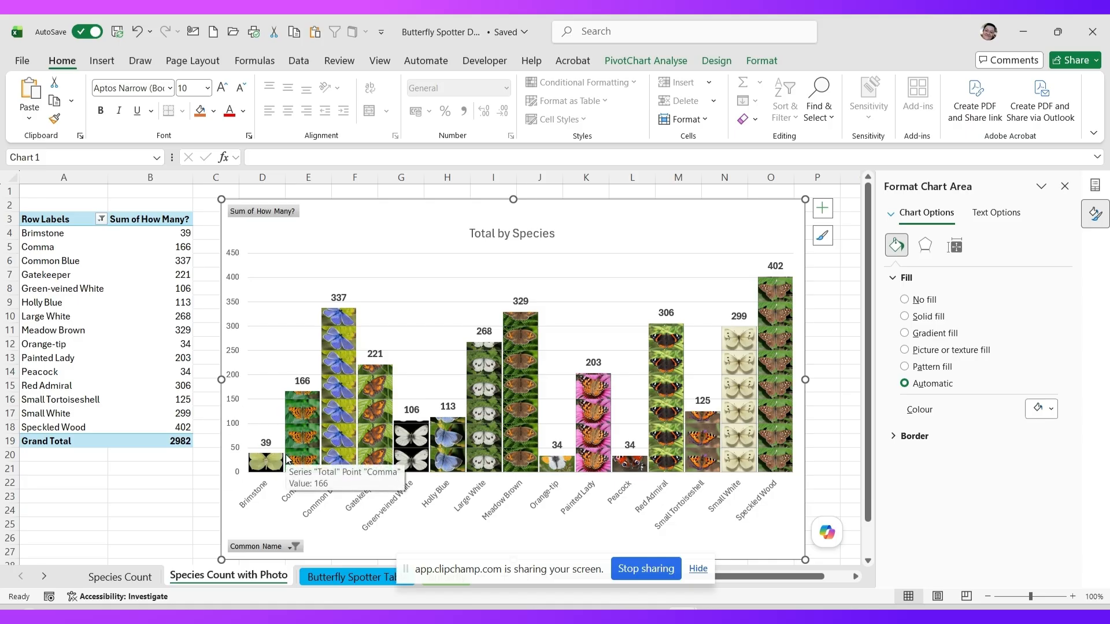
{"action": "left_click", "coordinate": [647, 61]}
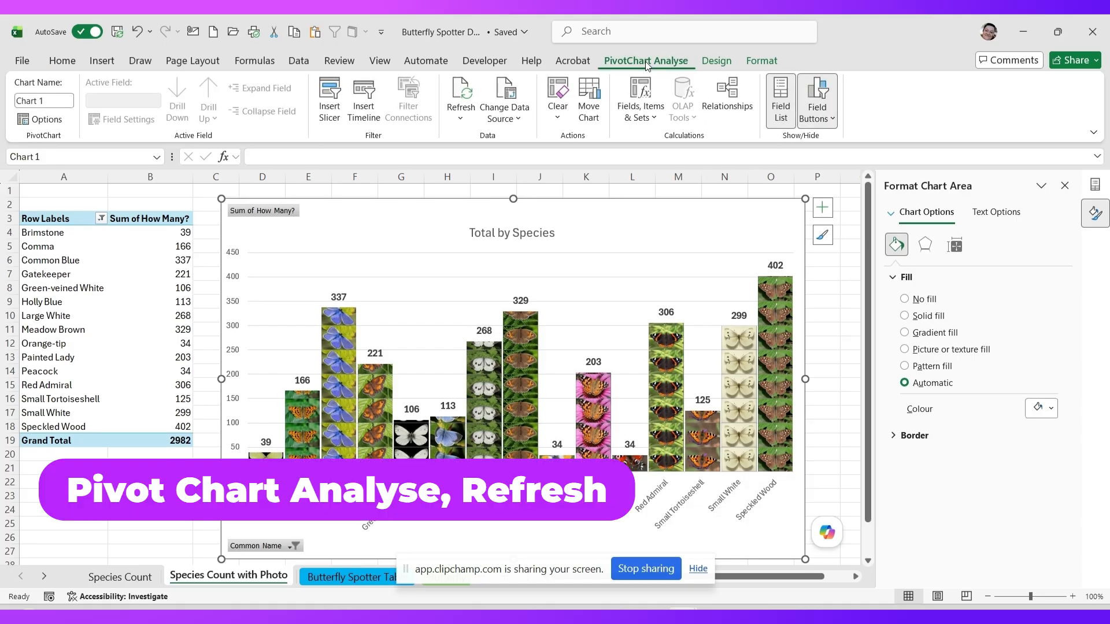
{"action": "left_click", "coordinate": [463, 95]}
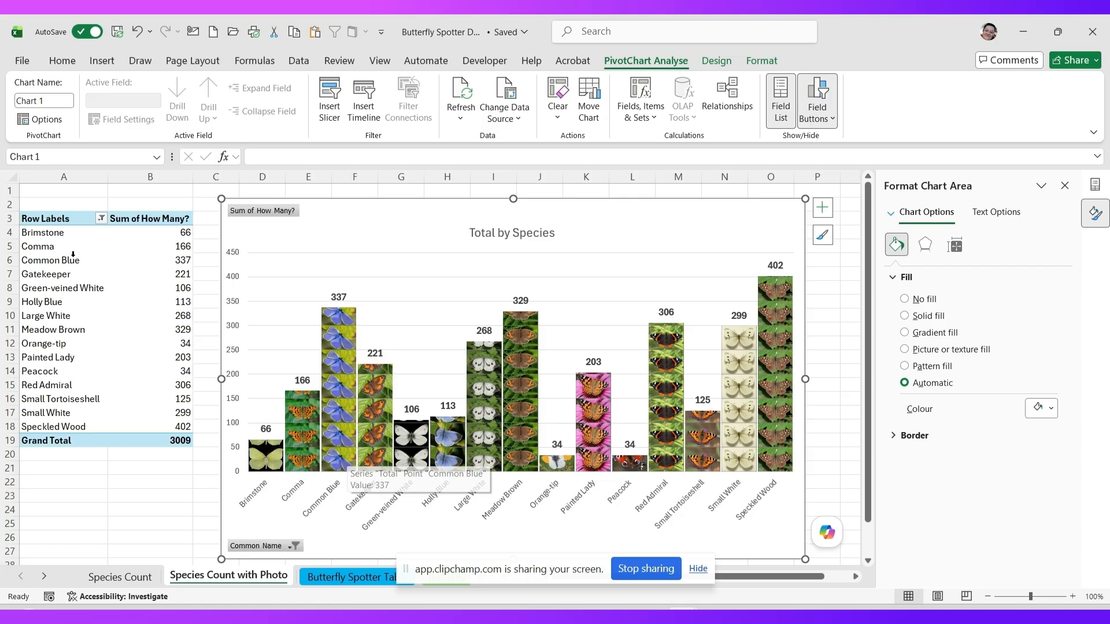
{"action": "left_click", "coordinate": [62, 236]}
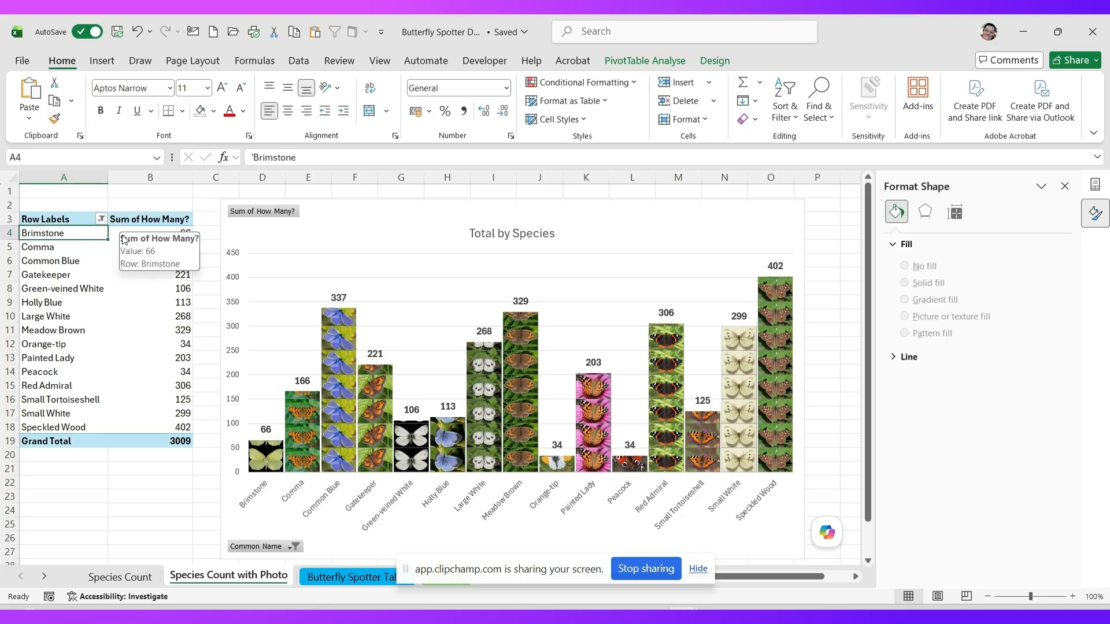
{"action": "left_click", "coordinate": [141, 235]}
{"action": "left_click", "coordinate": [127, 577]}
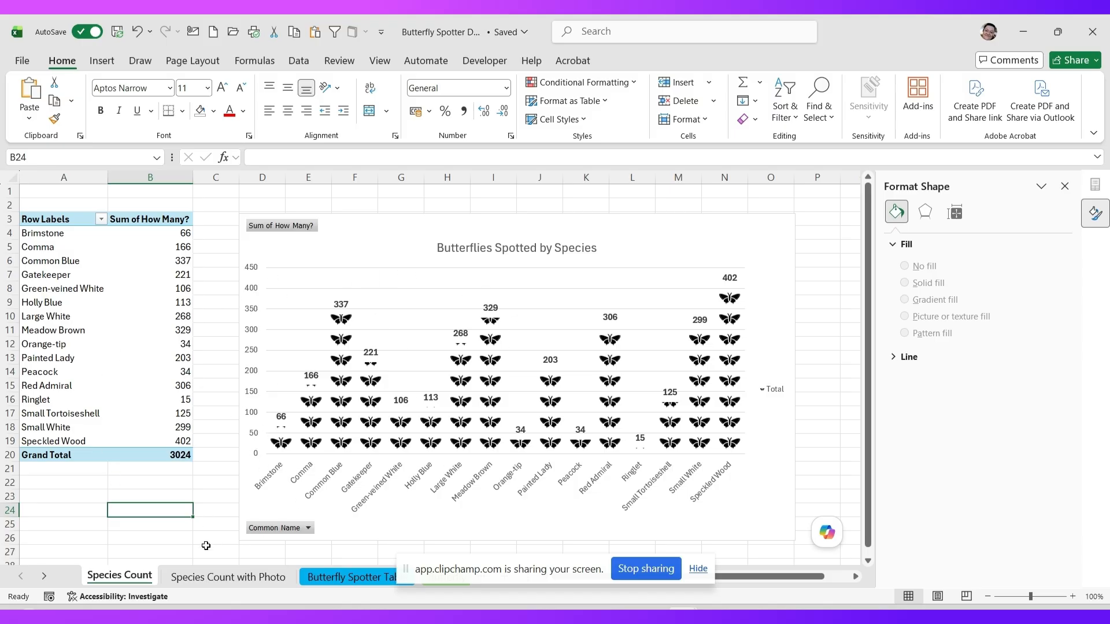
{"action": "left_click", "coordinate": [198, 580]}
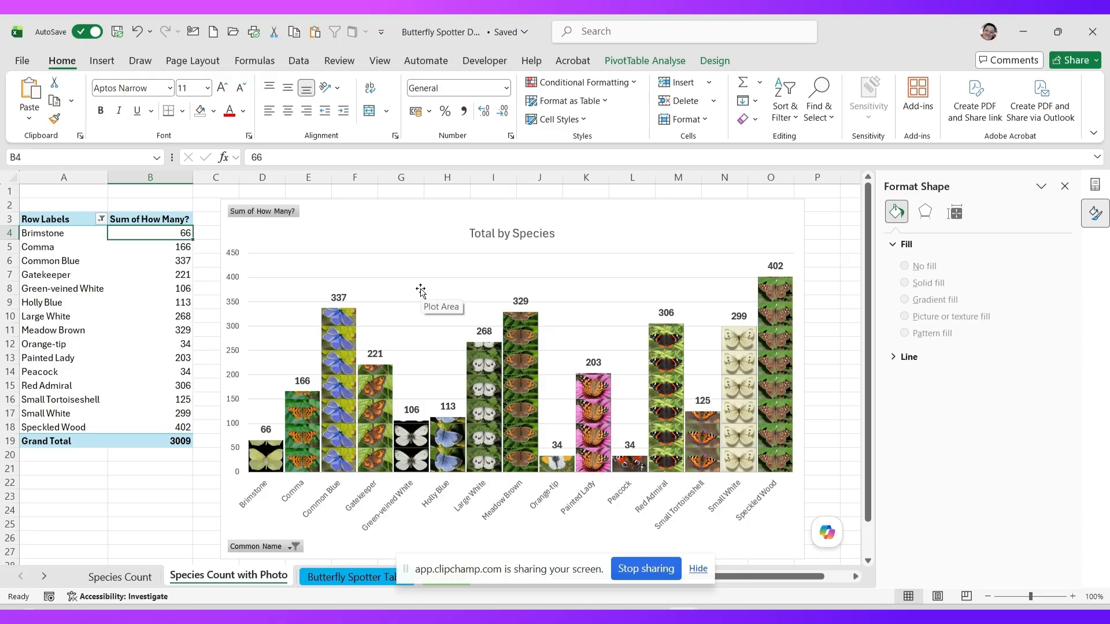
{"action": "left_click", "coordinate": [638, 572]}
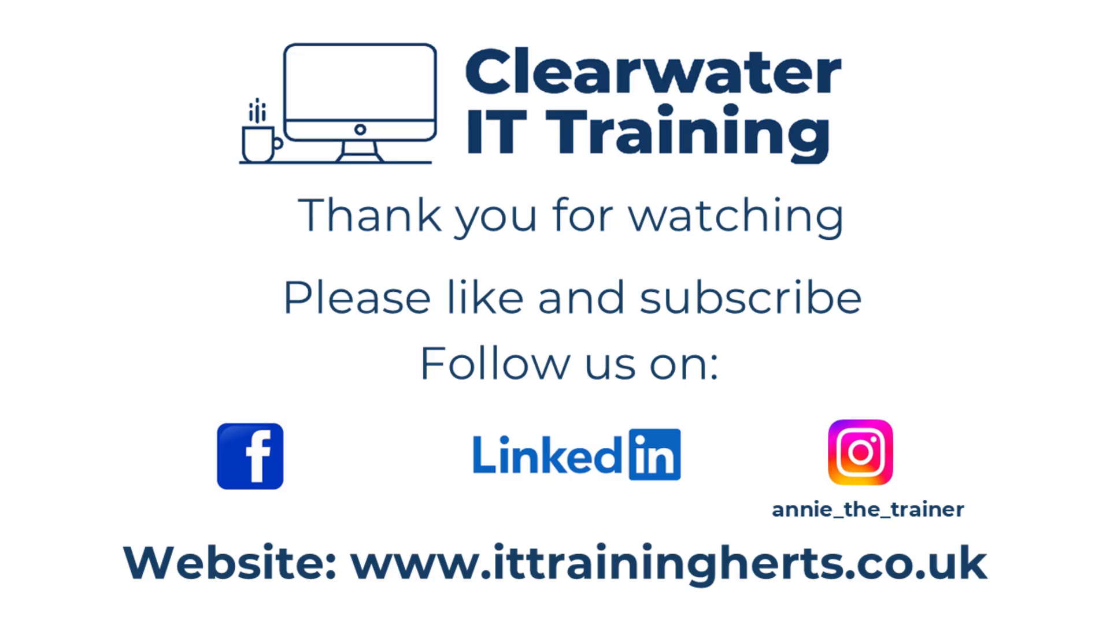